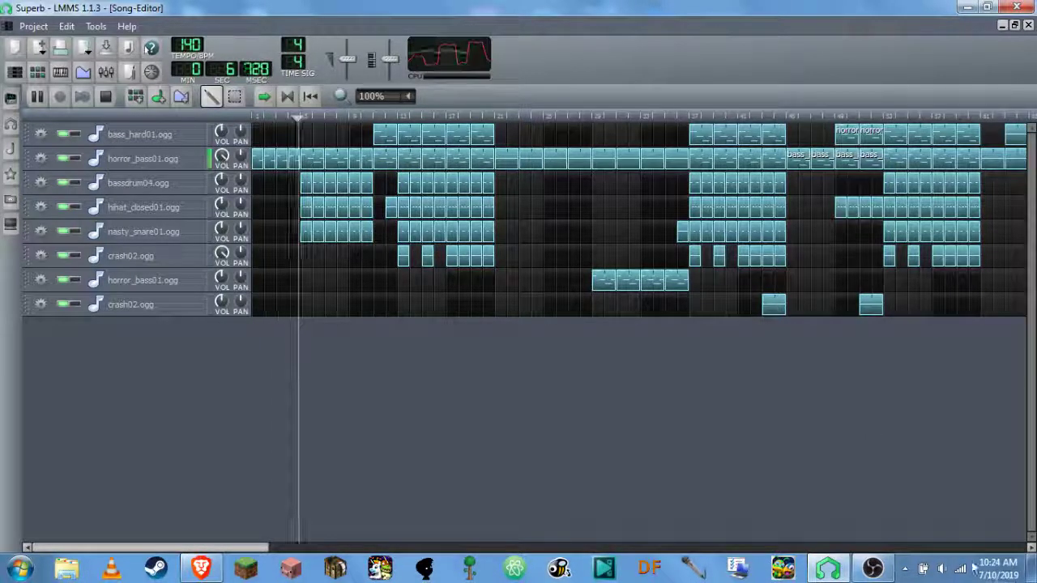
Lower the system volume to about 15 while the song plays, and stop its playback.
click(940, 570)
scroll(971, 453, down, 10)
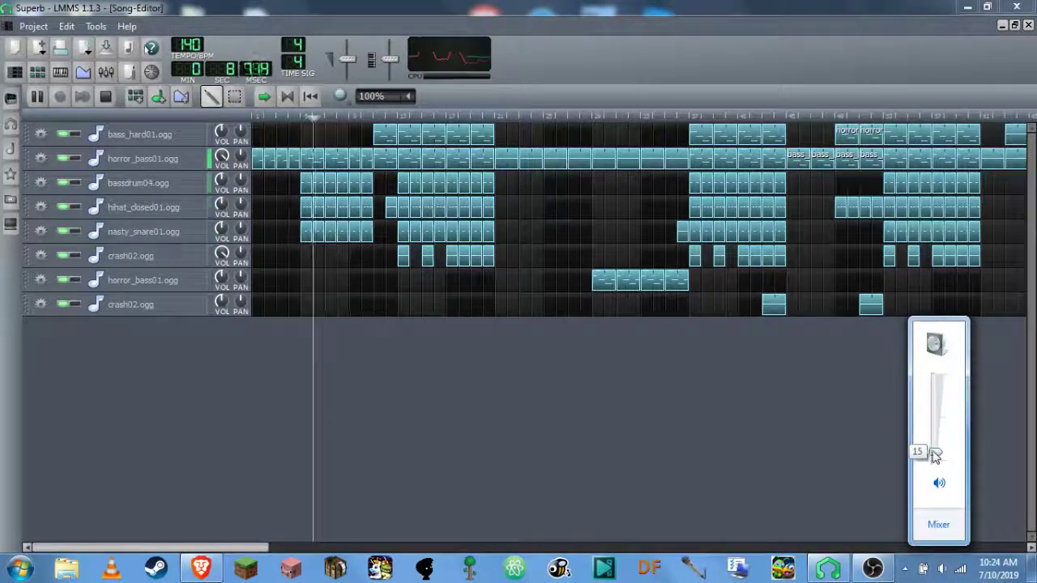
click(989, 454)
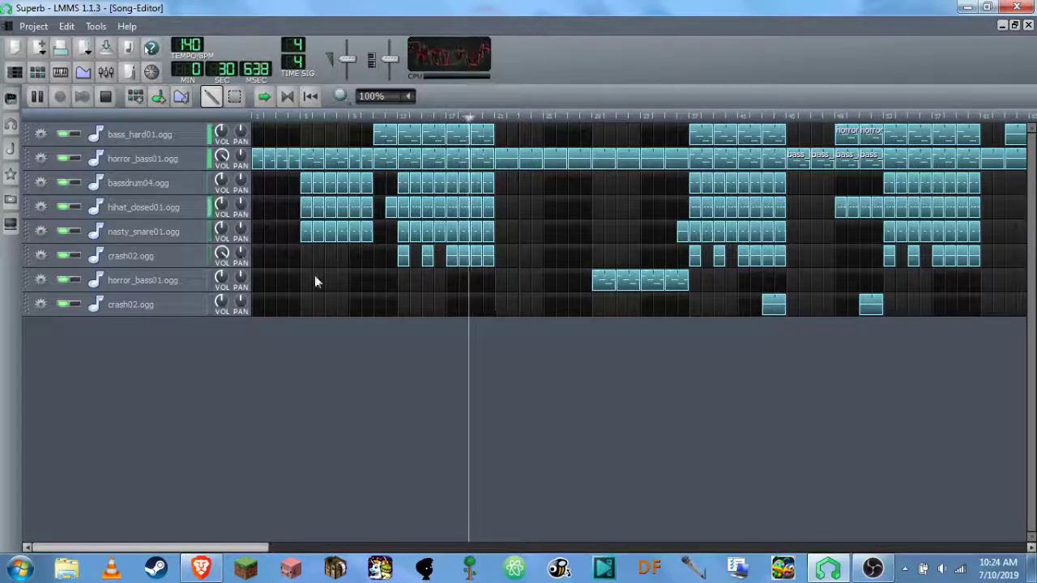
click(105, 96)
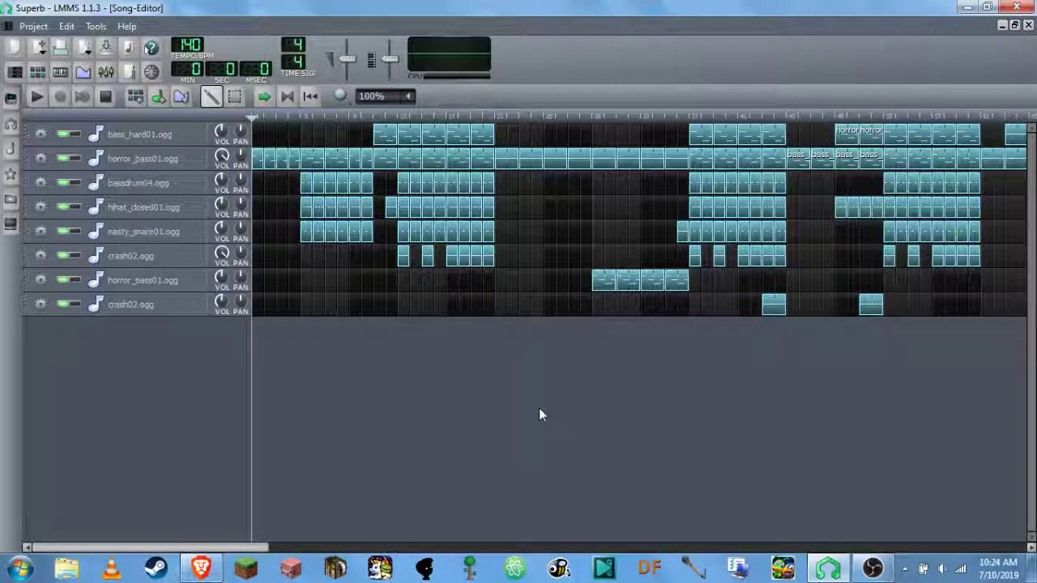
Switch to the Brave browser and look through the lmms.io home page, from its download section to its feature list.
click(200, 569)
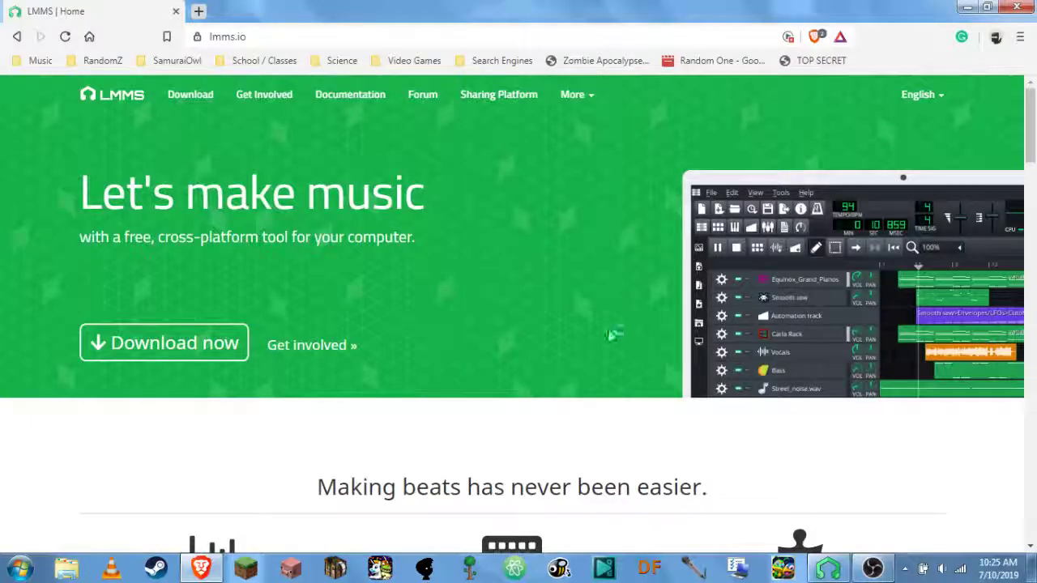
scroll(658, 322, down, 1)
click(277, 38)
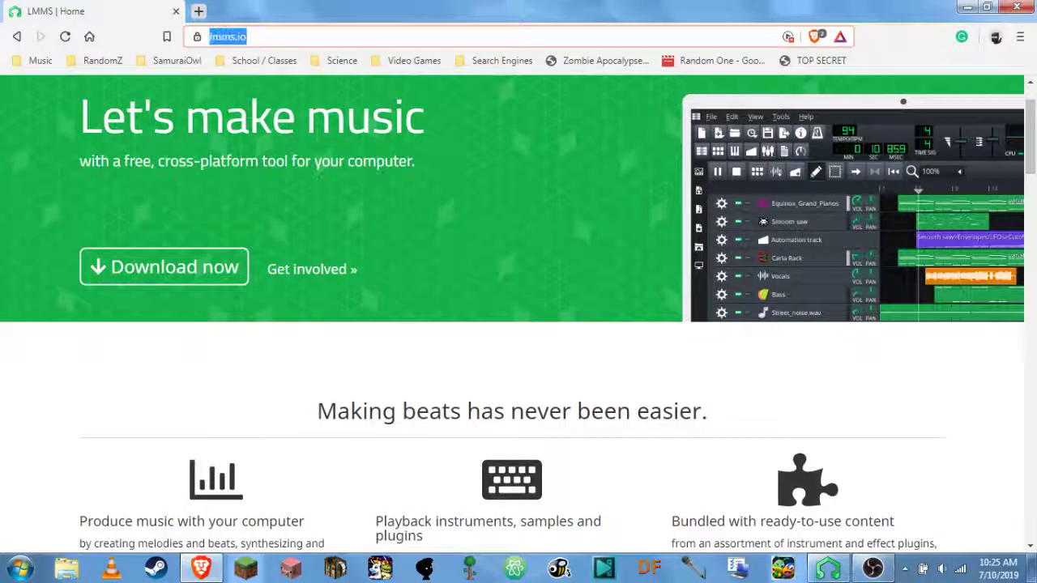
click(469, 212)
scroll(486, 218, down, 10)
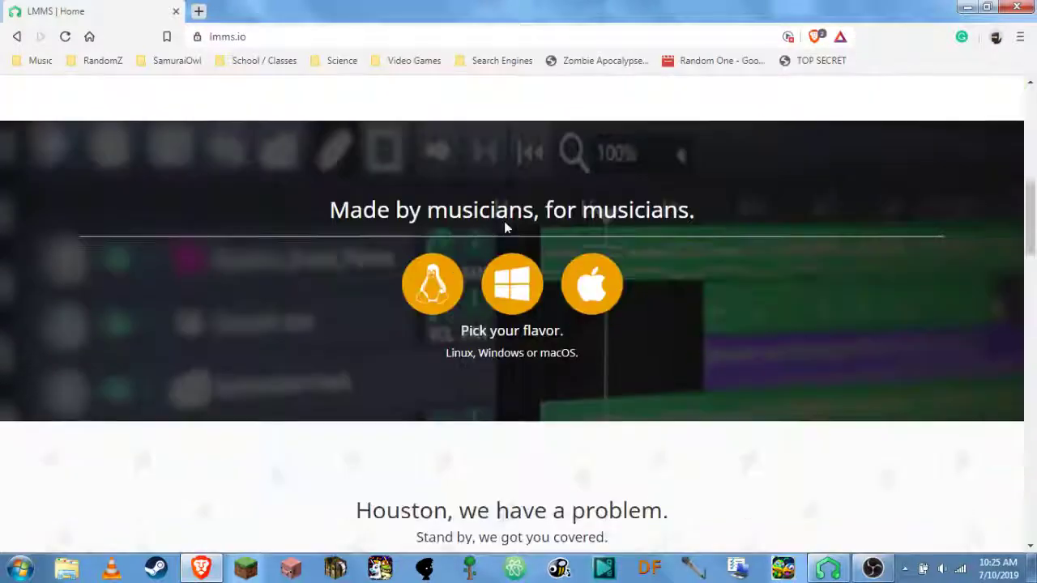
scroll(504, 224, down, 20)
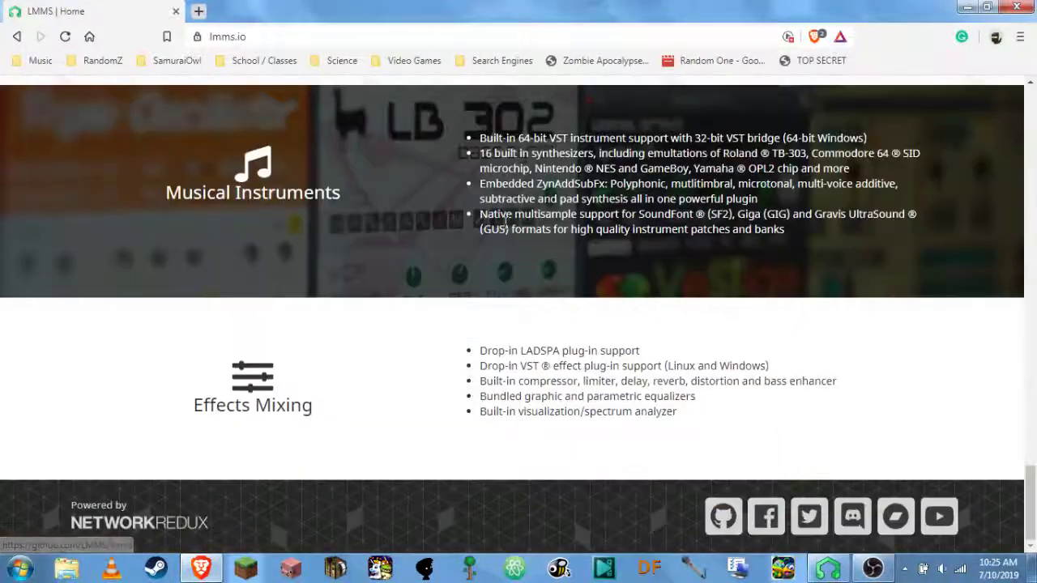
scroll(504, 226, up, 20)
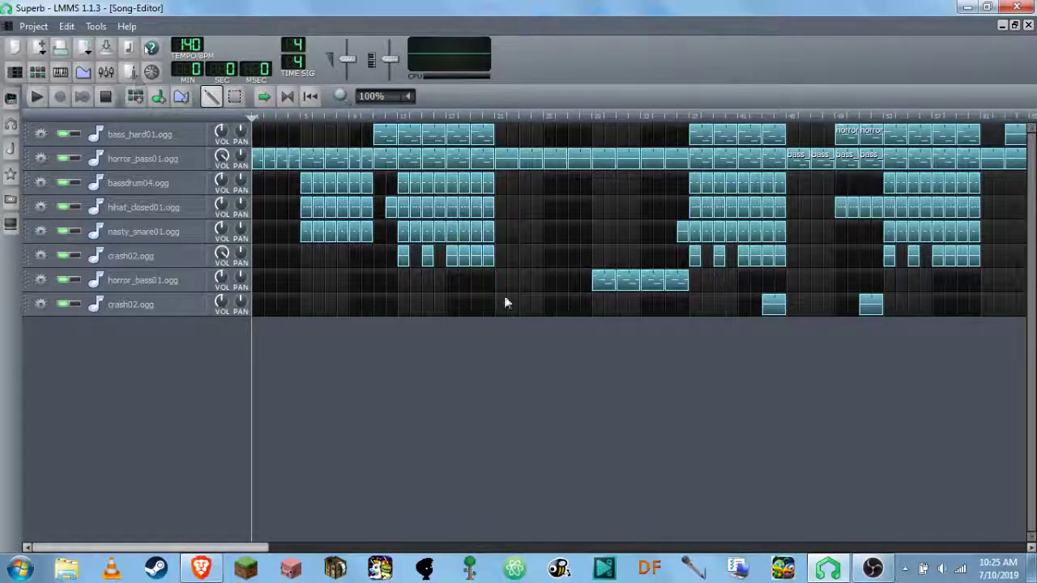
Close the Superb project and relaunch LMMS from its shortcut in the desktop's Product Creating folder.
drag(185, 549, 2, 460)
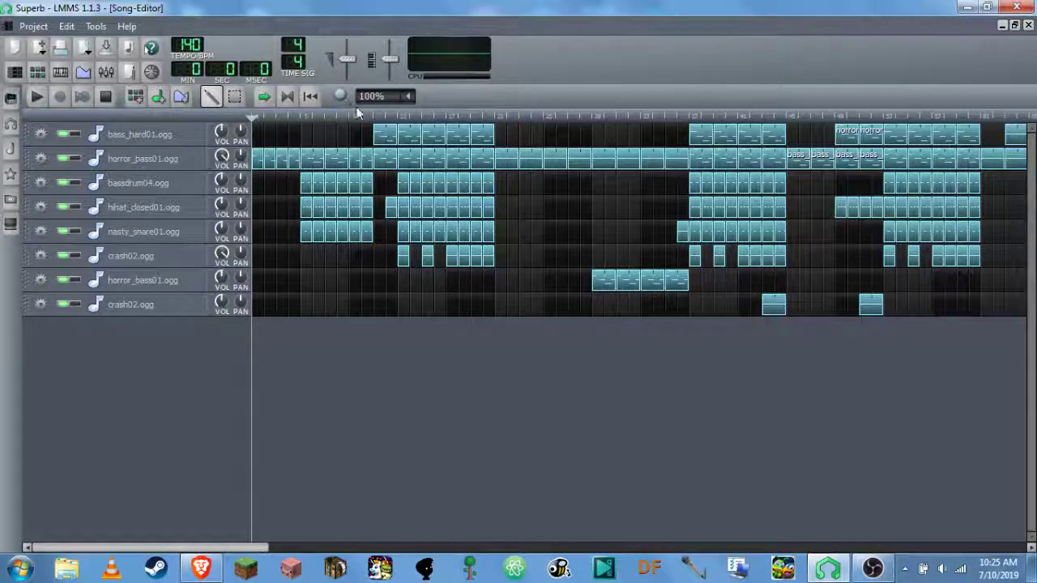
click(1003, 6)
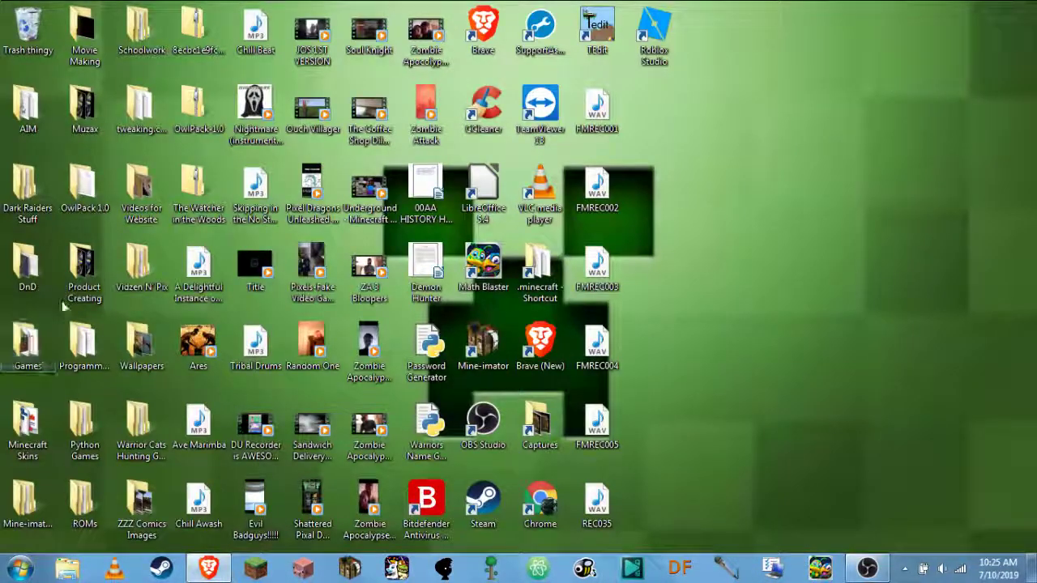
double_click(85, 276)
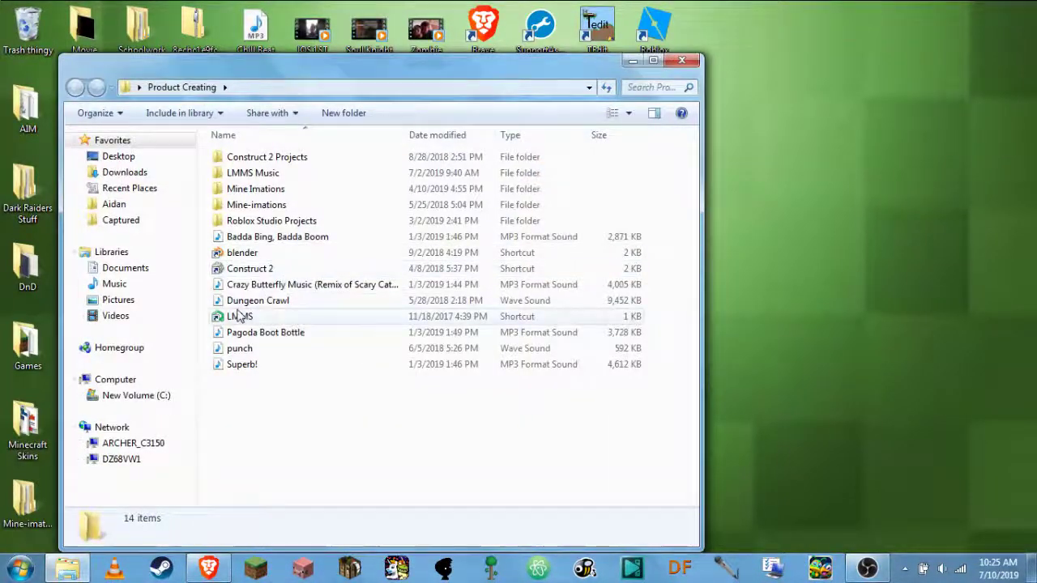
double_click(240, 316)
click(688, 60)
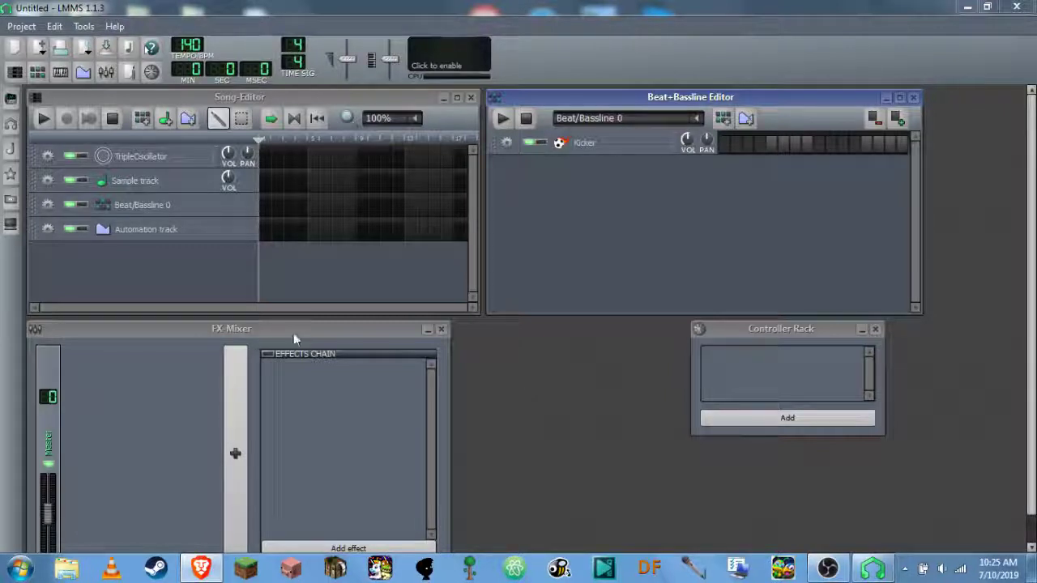
Close the Beat+Bassline Editor and move the Song-Editor window toward the middle of the workspace.
click(45, 230)
click(275, 260)
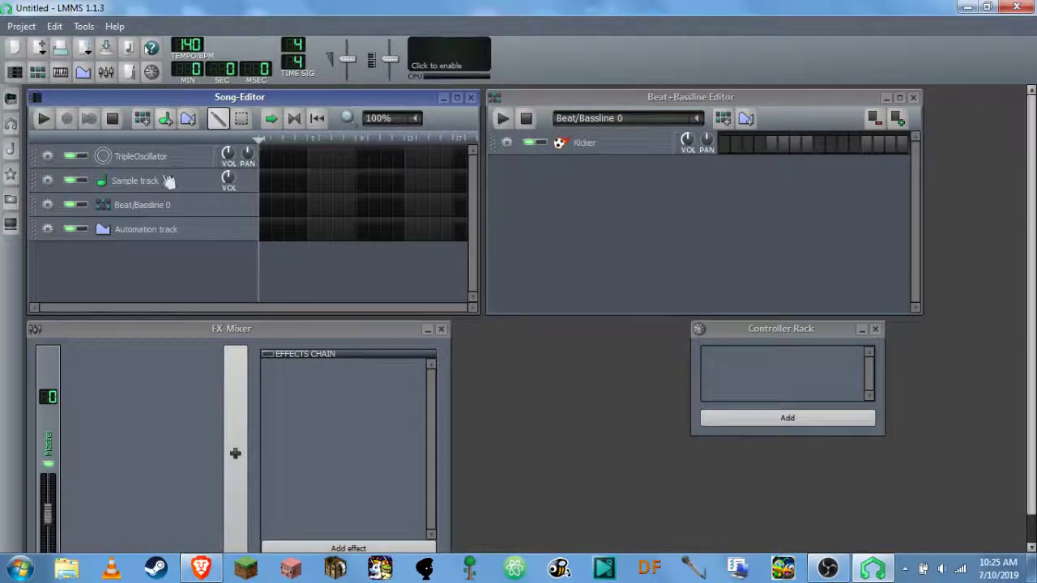
click(912, 96)
drag(380, 96, 653, 98)
Remove the four default tracks from the Song-Editor: Automation track, Beat/Bassline 0, Sample track and TripleOscillator.
click(319, 230)
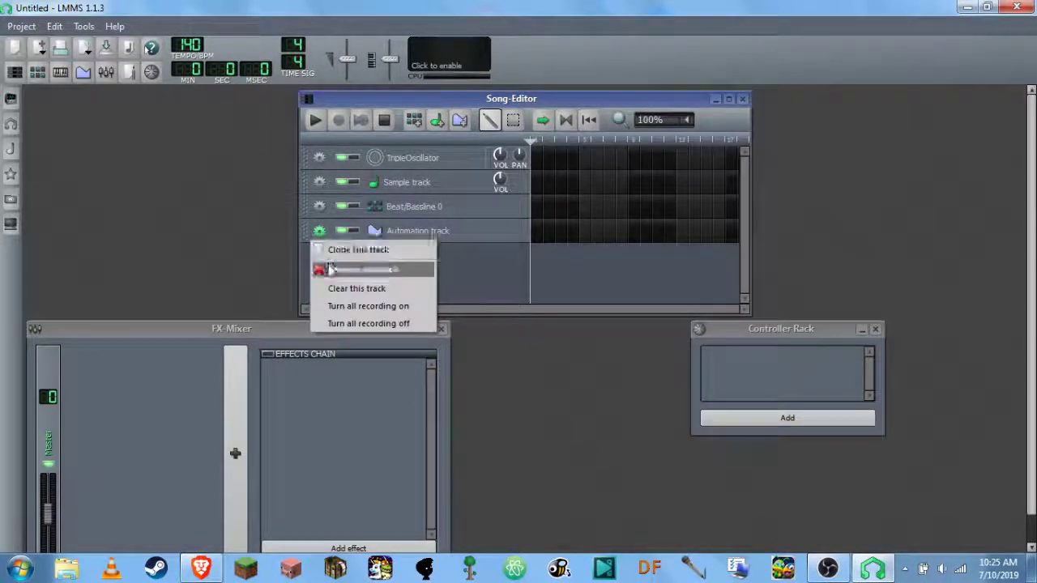
click(331, 269)
click(319, 206)
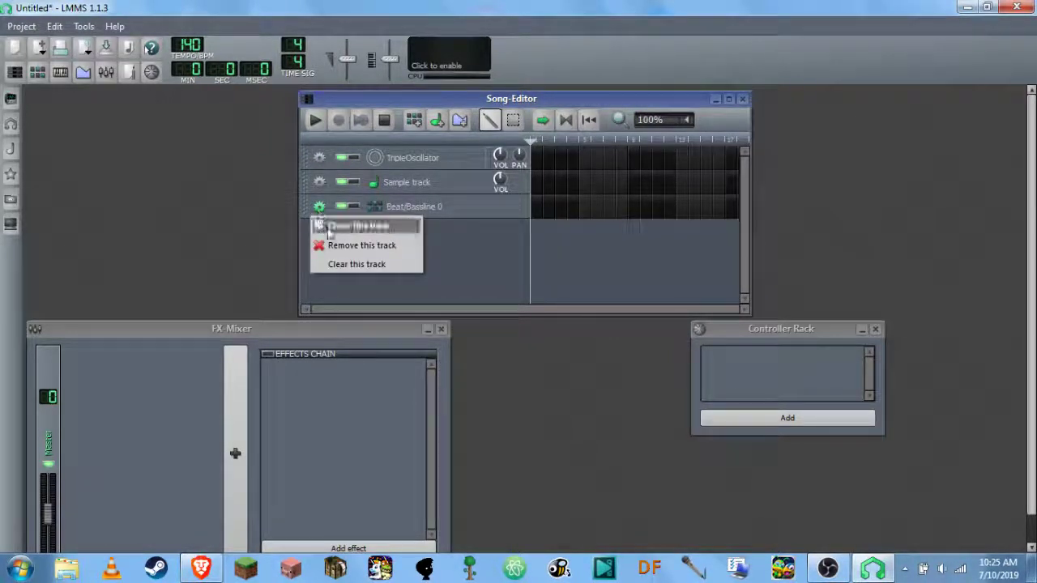
click(332, 245)
click(319, 182)
click(332, 219)
click(319, 158)
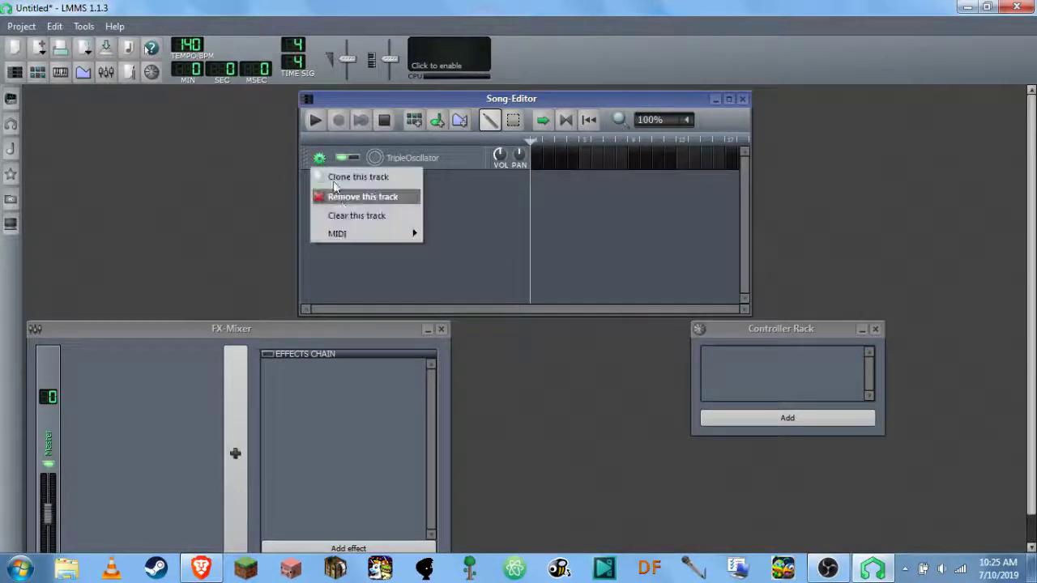
click(337, 198)
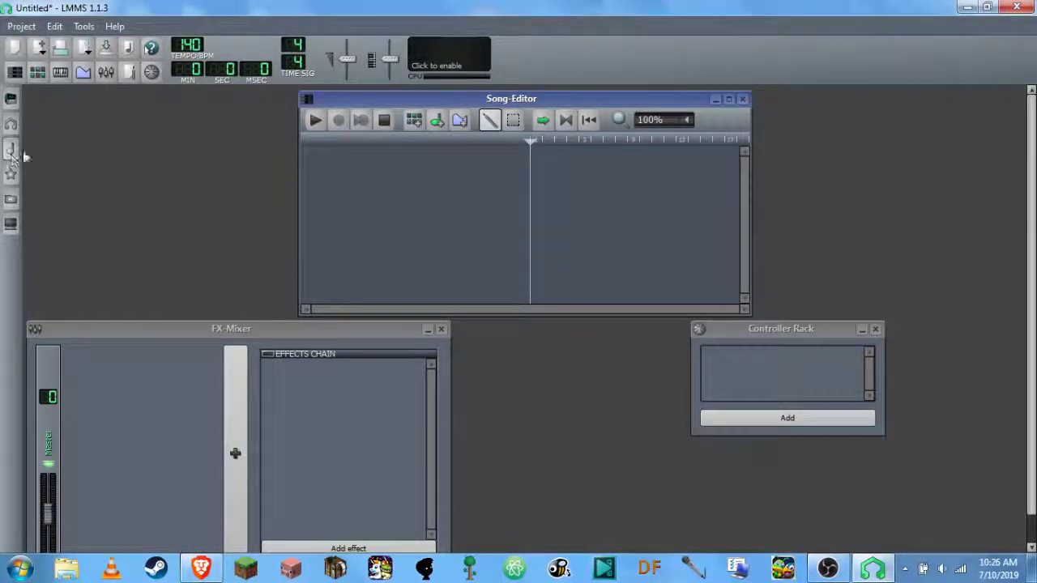
Add a TripleOscillator instrument plugin to the Song-Editor as a track and audition it on its keyboard.
click(10, 98)
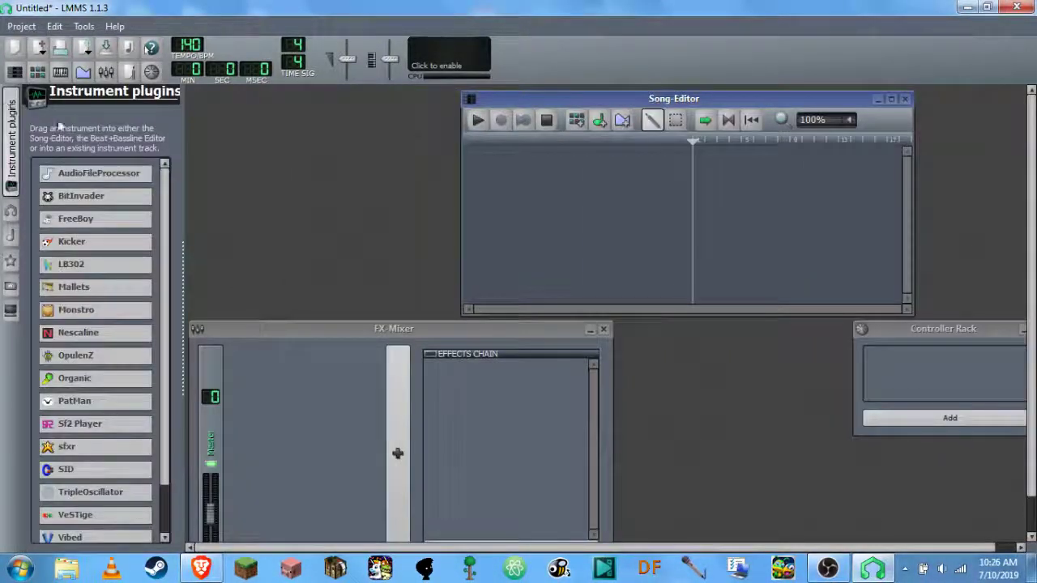
mouse_move(72, 310)
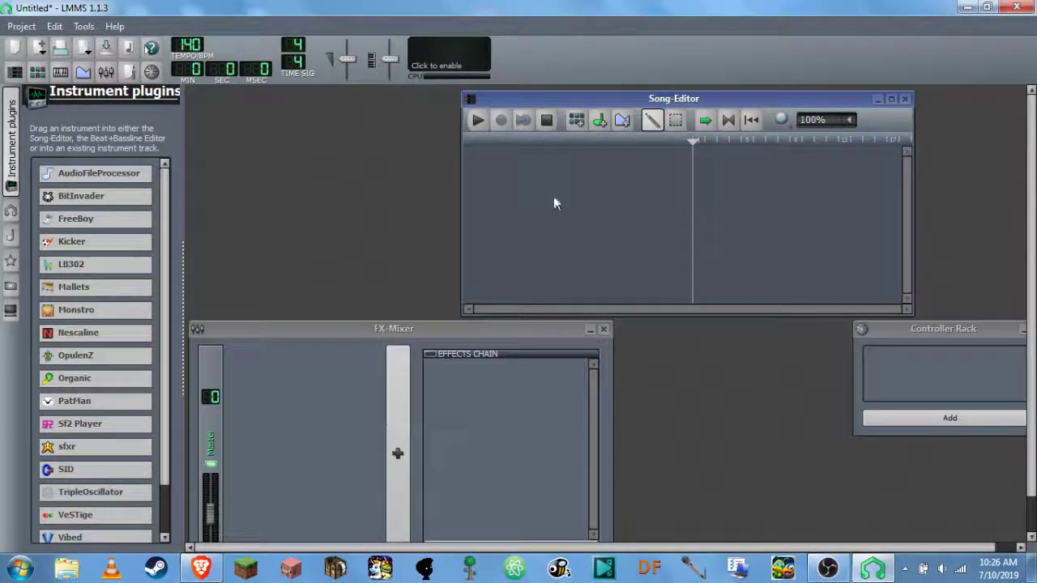
drag(91, 491, 589, 187)
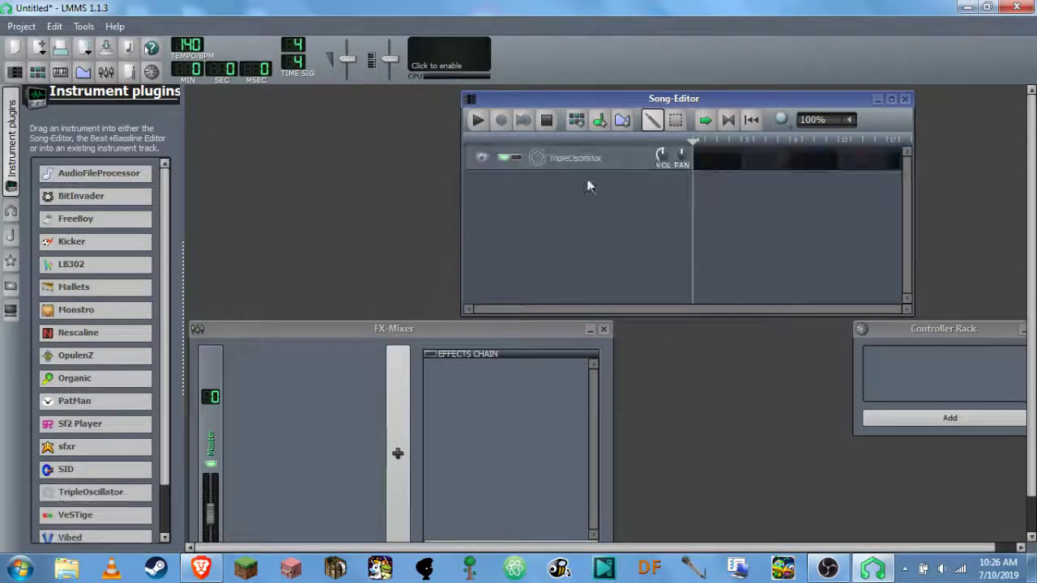
click(580, 161)
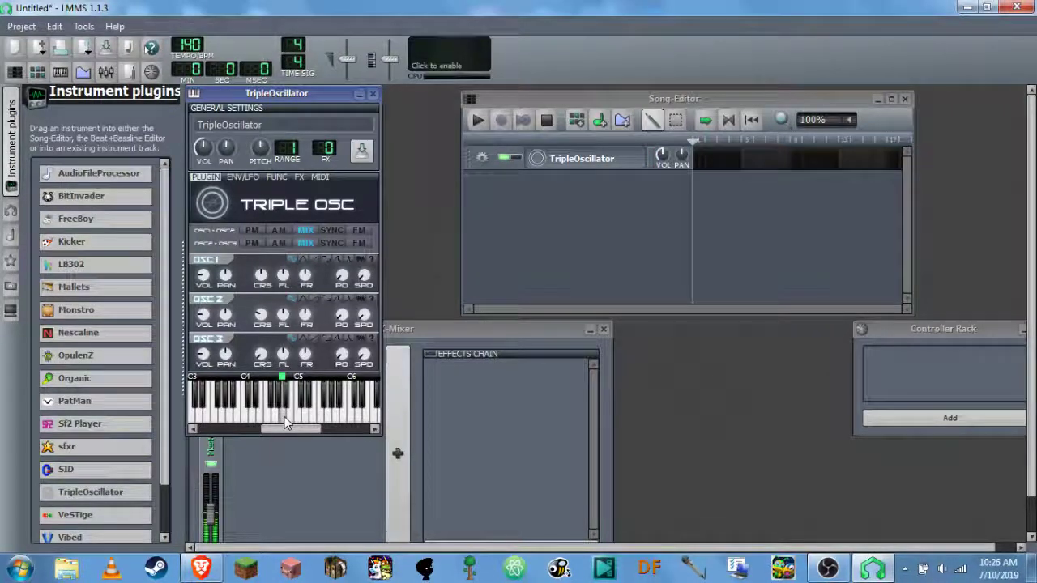
Close the TripleOscillator instrument window and remove its track from the Song-Editor.
click(371, 94)
right_click(473, 166)
click(518, 200)
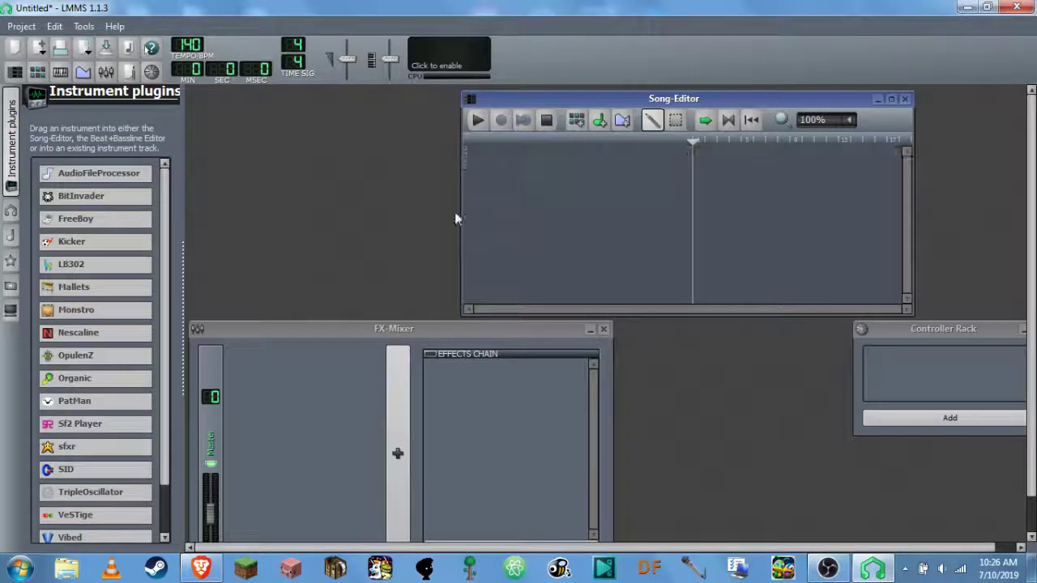
Add LB302, OpulenZ and Kicker instrument tracks to the empty Song-Editor.
drag(97, 265, 535, 186)
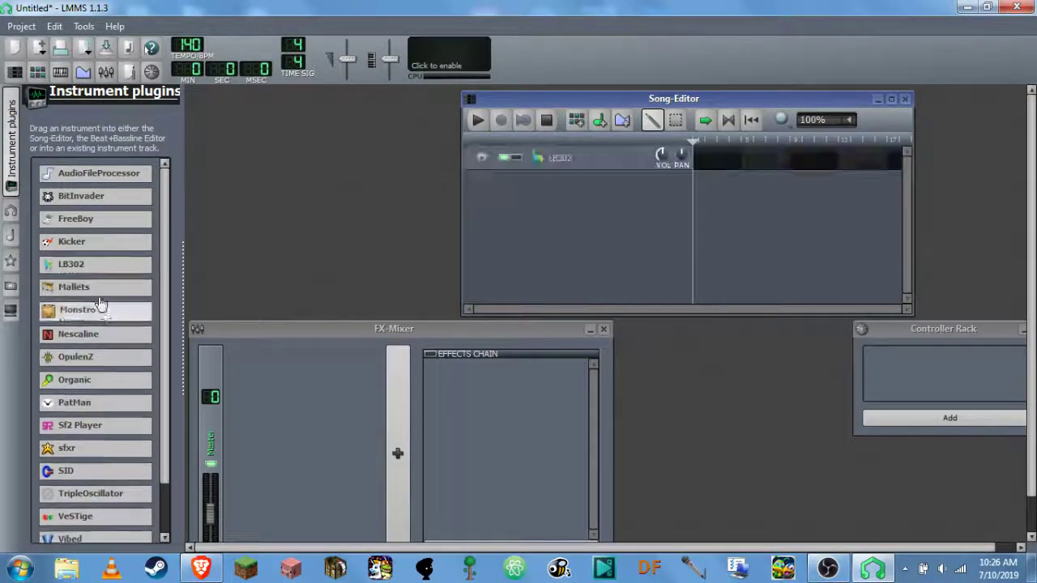
drag(75, 356, 557, 196)
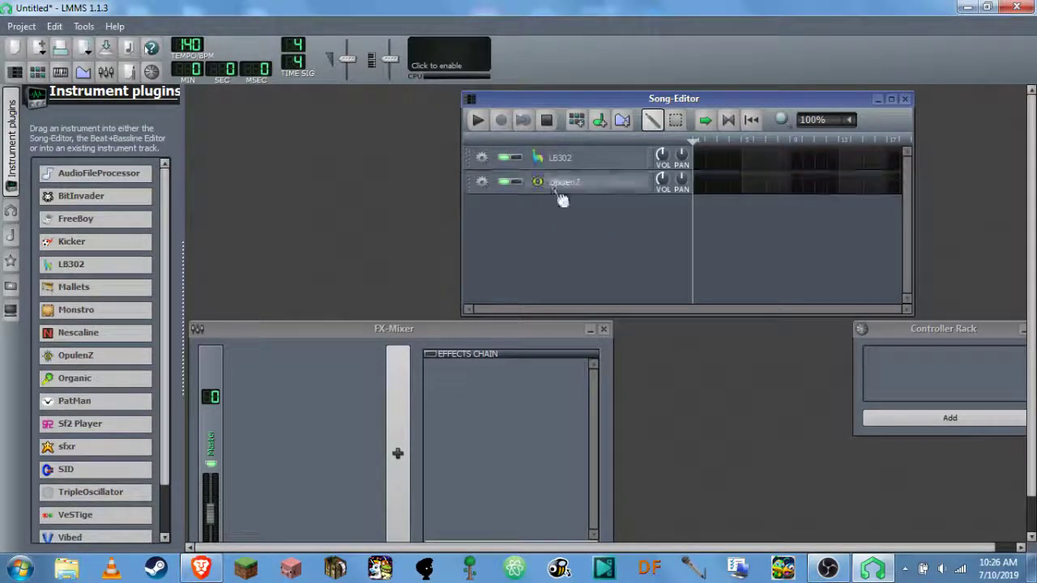
drag(165, 247, 511, 224)
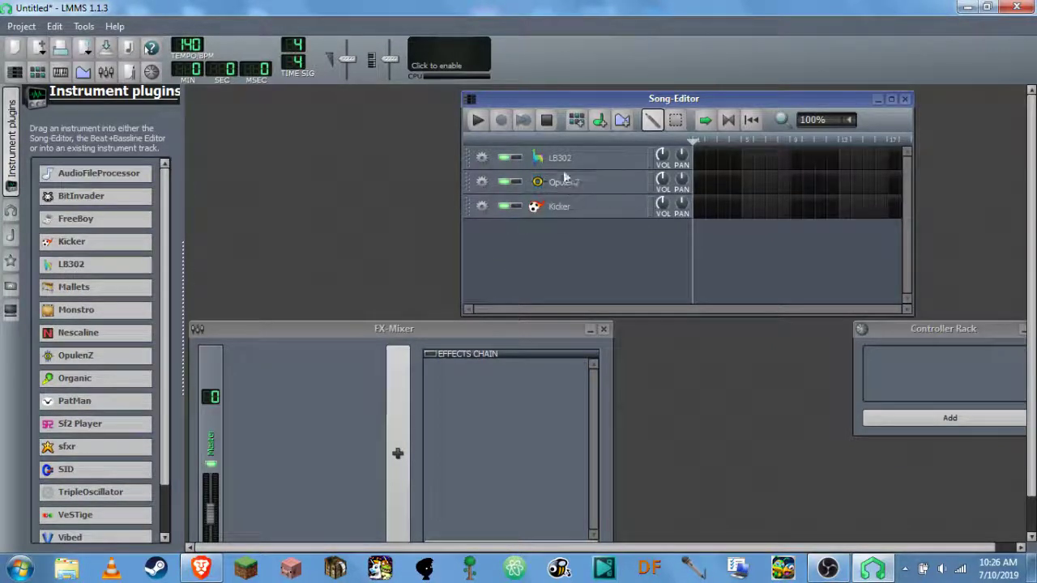
Audition the LB302 bass synth on its keyboard and remove its track.
click(561, 158)
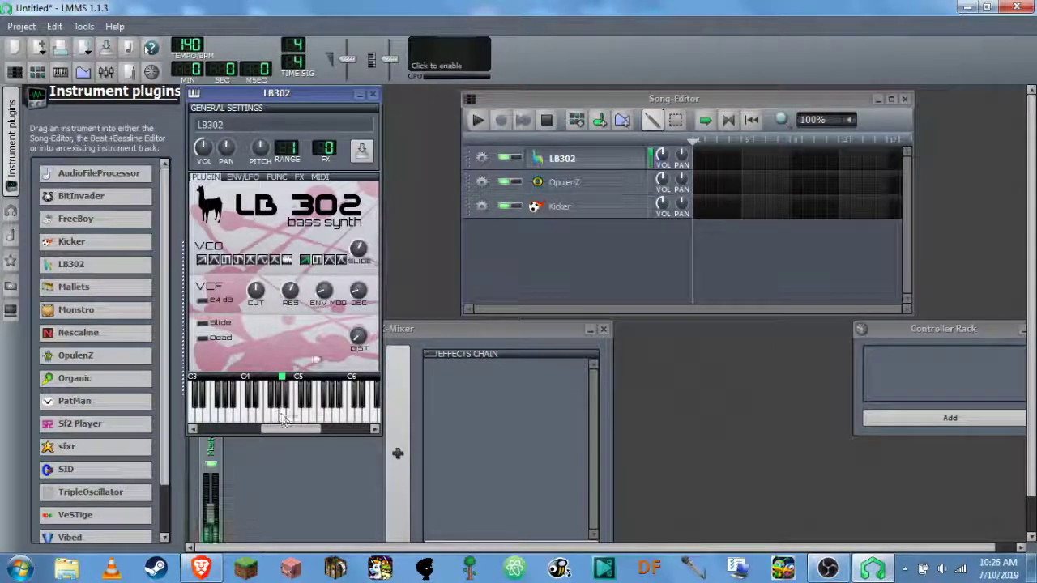
click(372, 94)
click(482, 158)
click(496, 197)
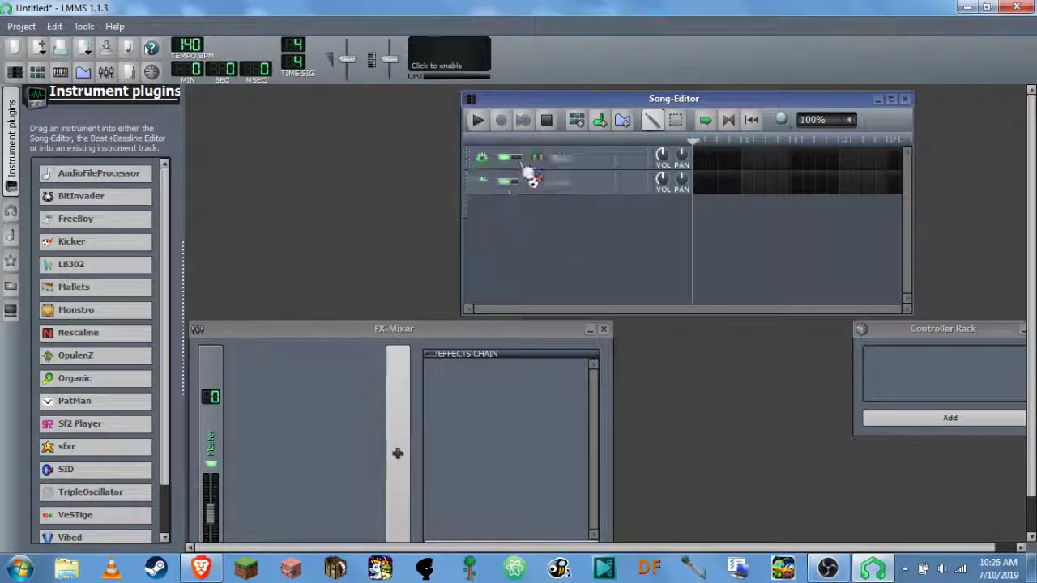
Audition the OpulenZ instrument on its keyboard and remove its track.
click(559, 158)
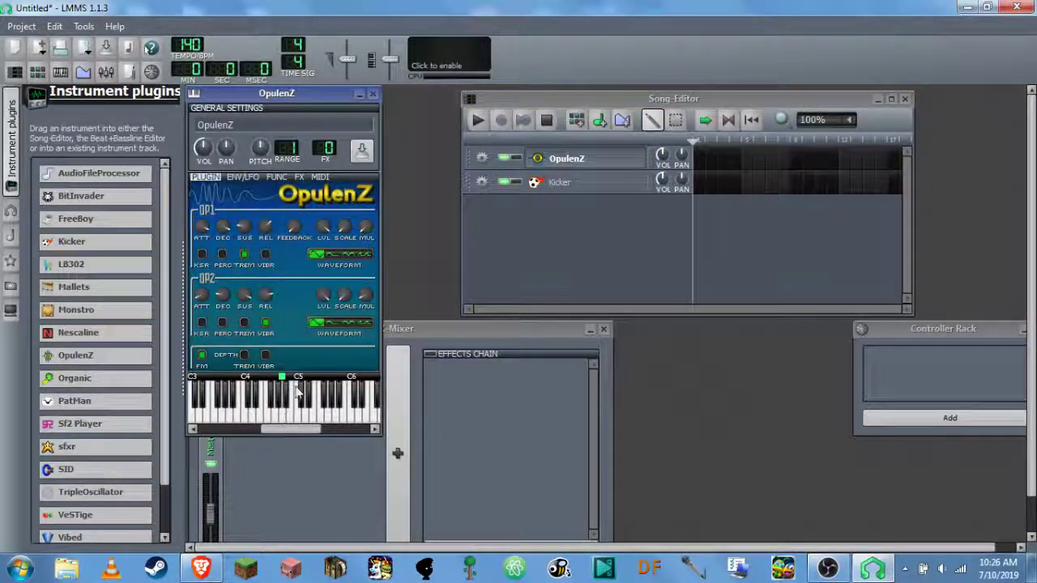
click(372, 94)
click(482, 158)
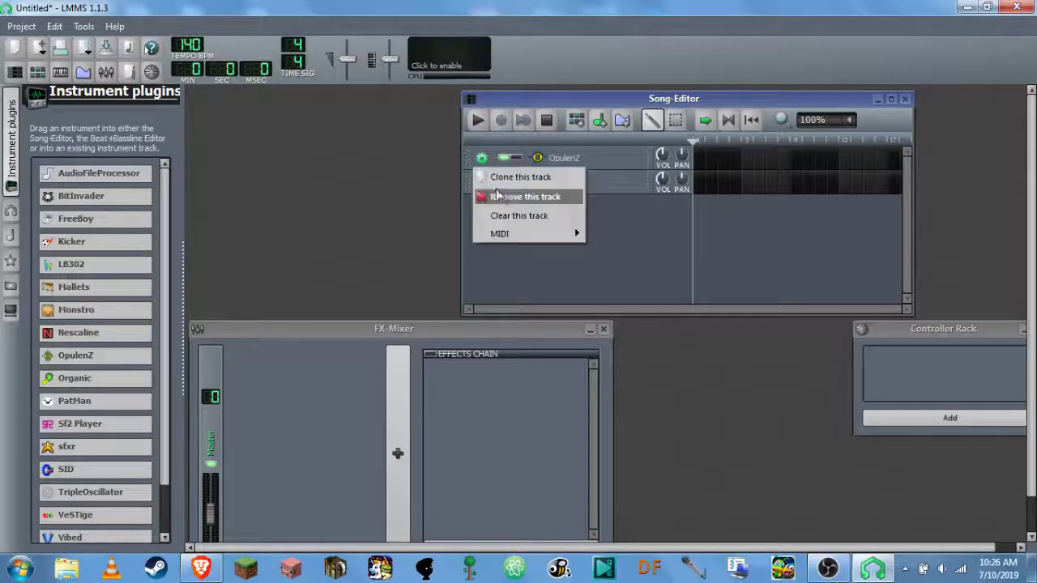
click(496, 198)
Audition the Kicker instrument on its keyboard and remove its track.
click(537, 162)
click(287, 420)
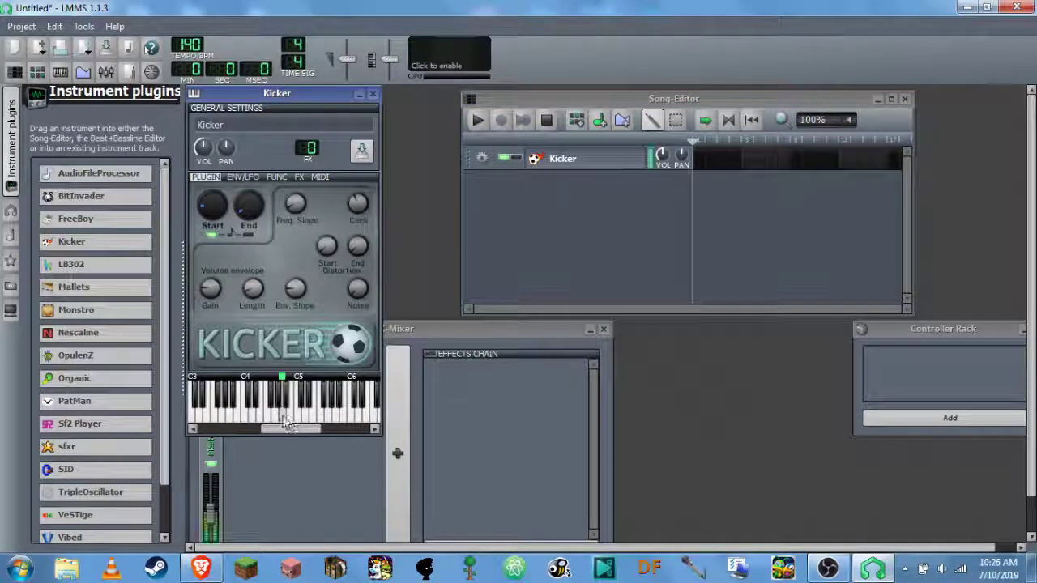
click(372, 94)
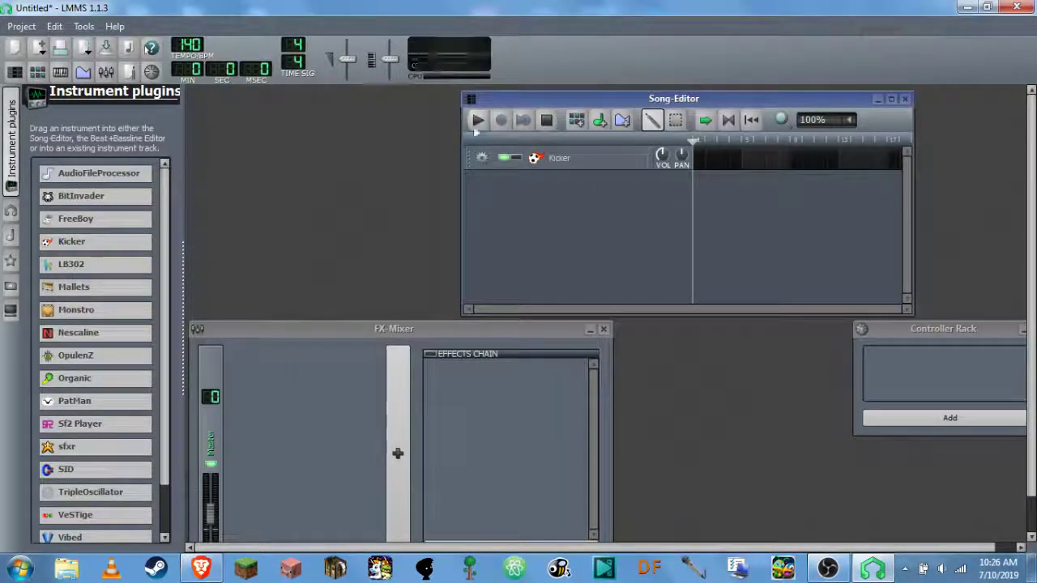
click(482, 158)
click(493, 198)
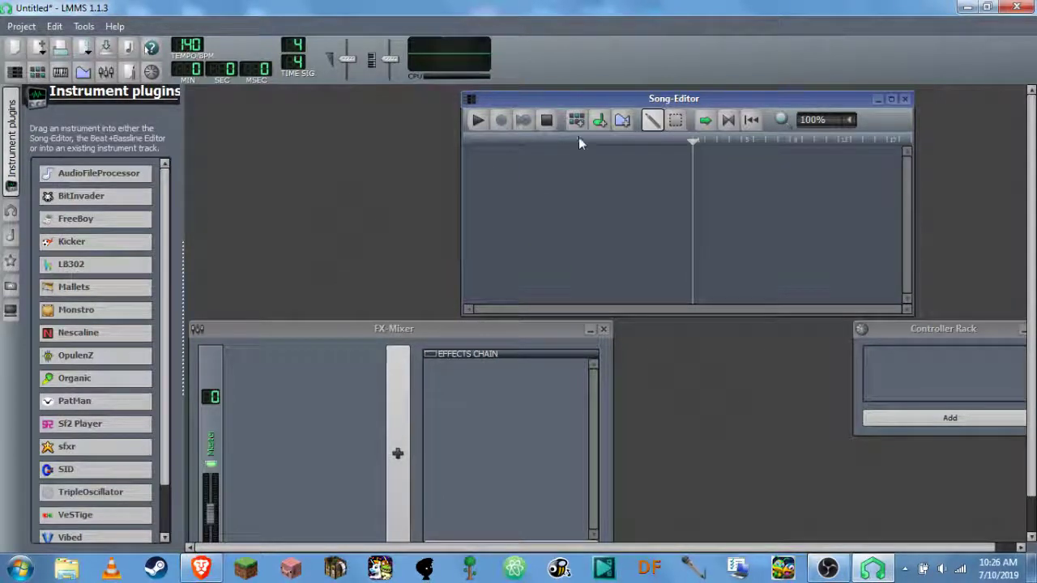
Move the Song-Editor beside the sidebar and expand the basses folder in My samples.
drag(622, 103, 350, 105)
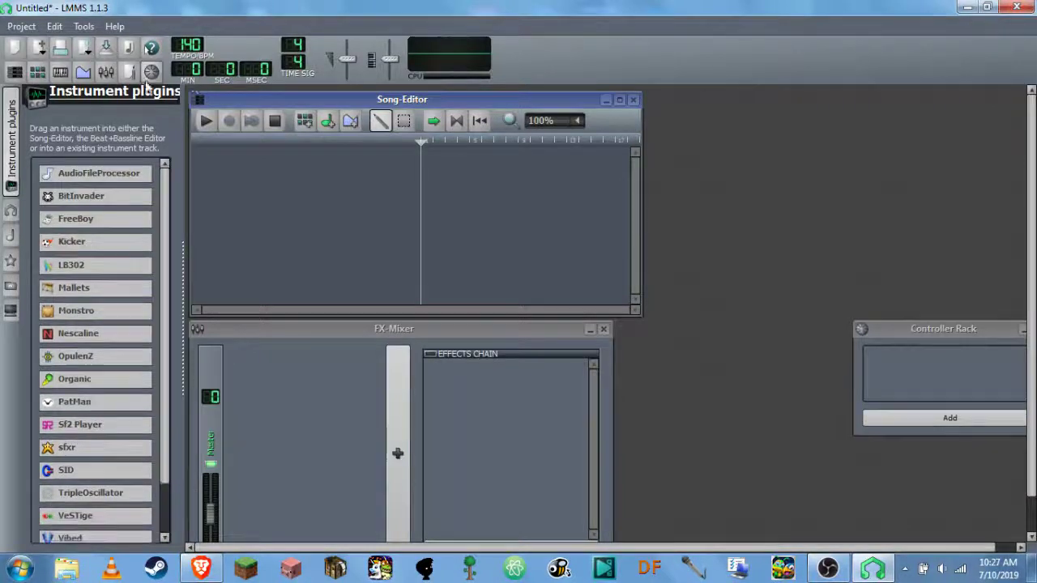
click(11, 240)
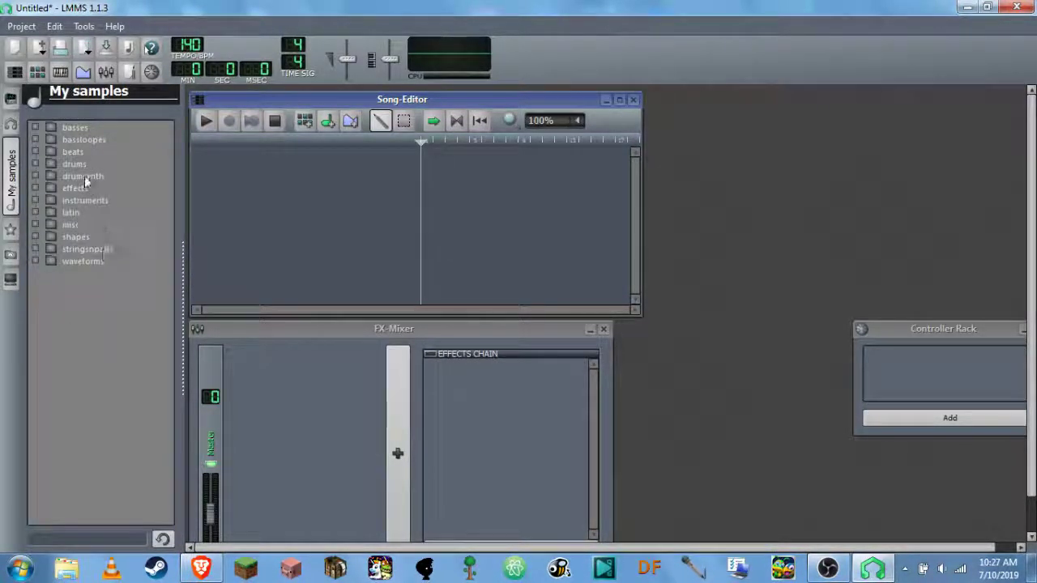
click(34, 127)
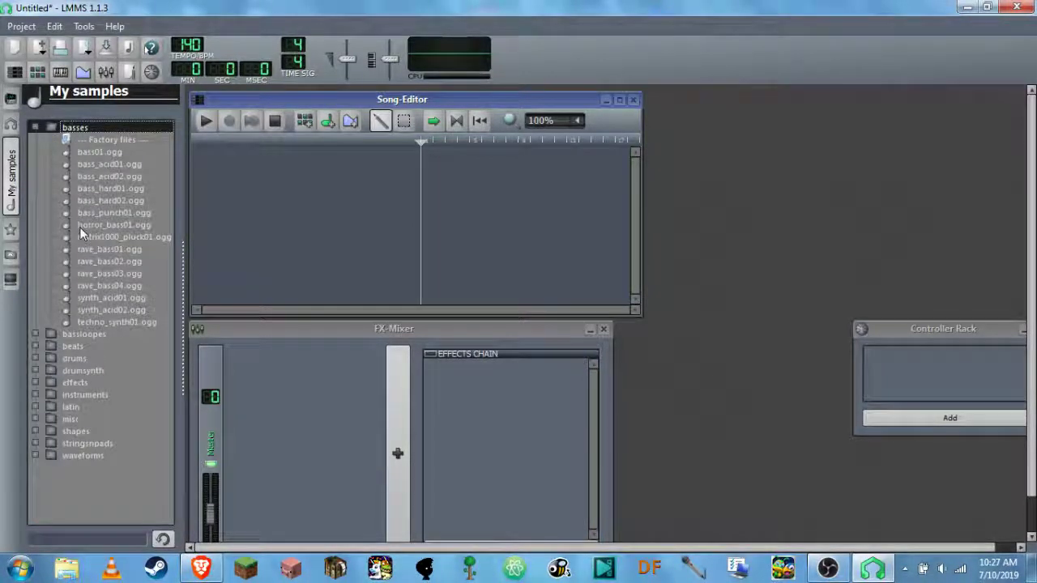
Add horror_bass01.ogg from the basses samples and bassdrum04.ogg from the drums samples as Song-Editor tracks.
drag(106, 226, 262, 162)
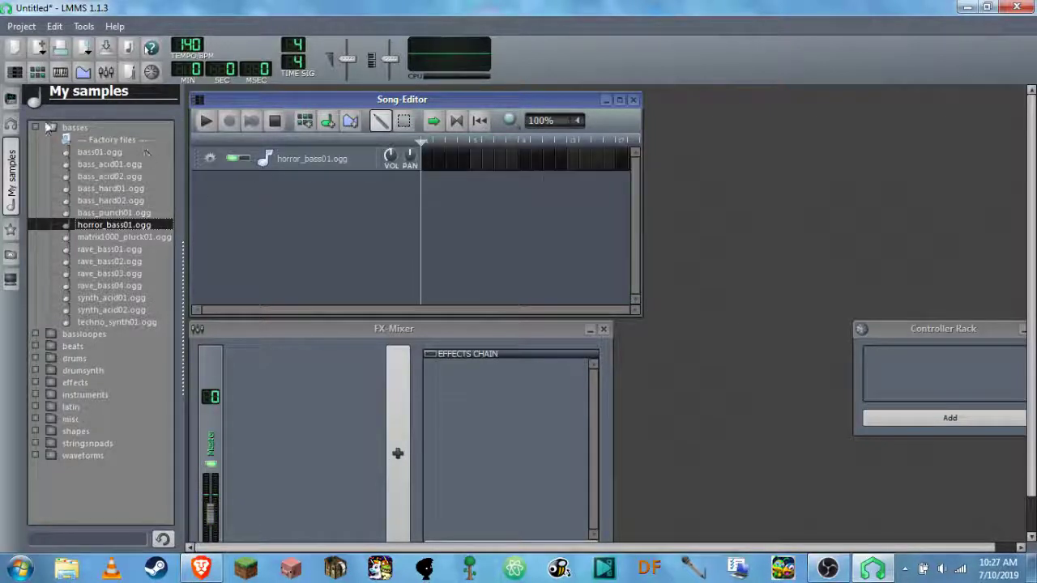
click(34, 128)
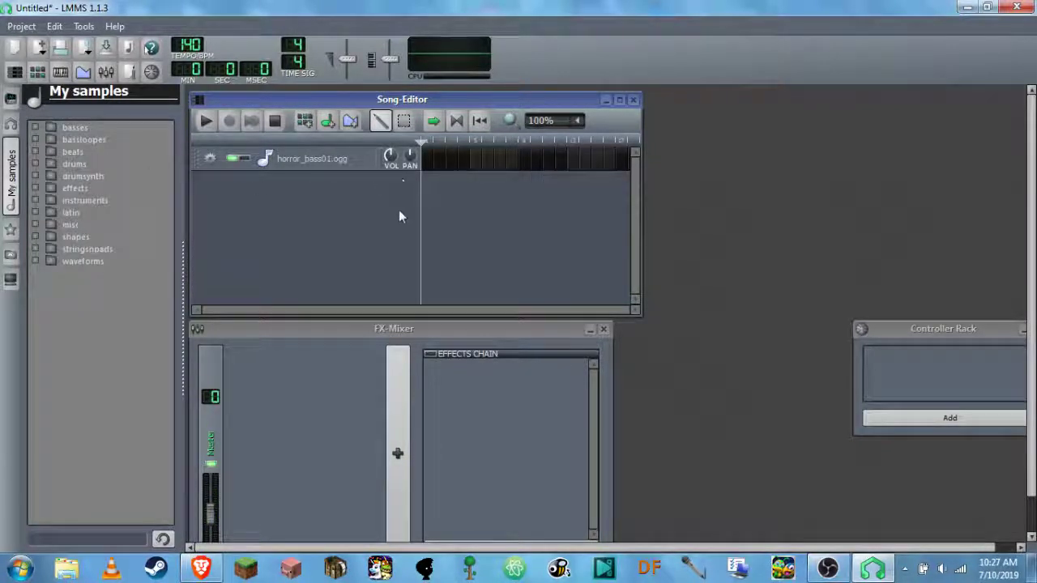
click(34, 164)
click(82, 226)
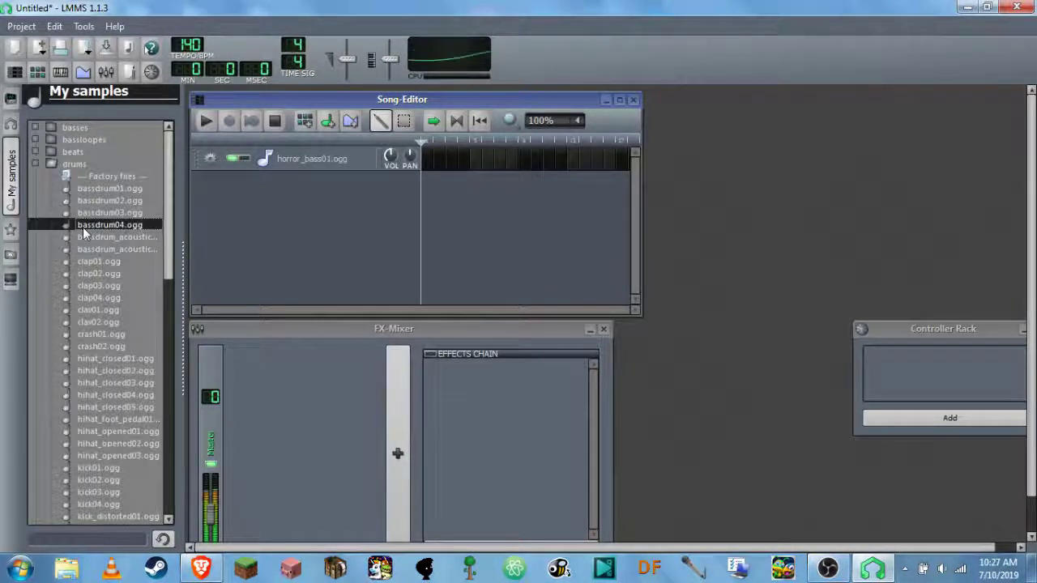
drag(83, 227, 315, 223)
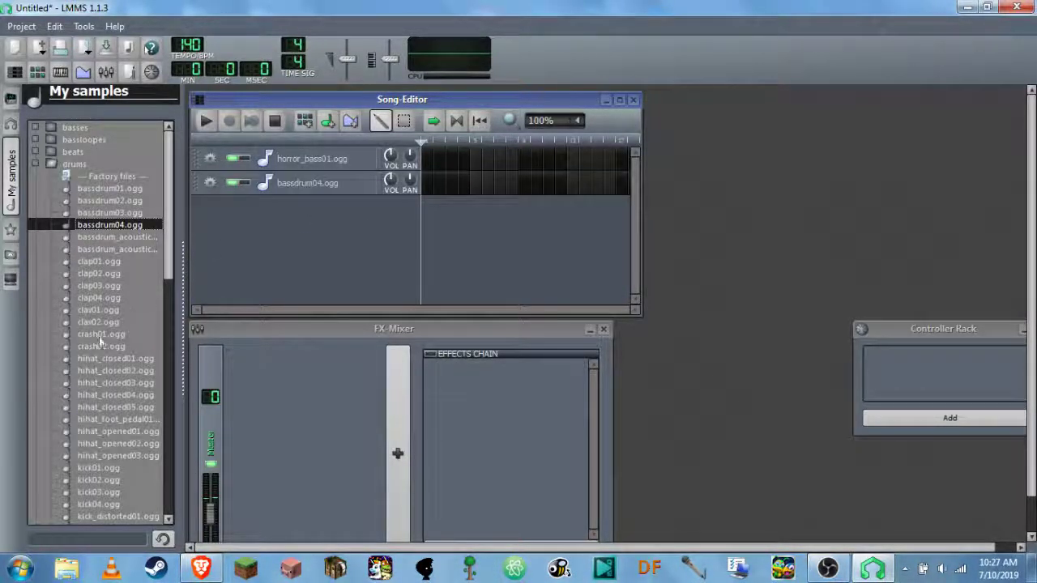
Add hihat_closed01.ogg and nasty_snare01.ogg from the drums samples as tracks and collapse the drums folder.
drag(85, 359, 324, 224)
scroll(85, 292, down, 5)
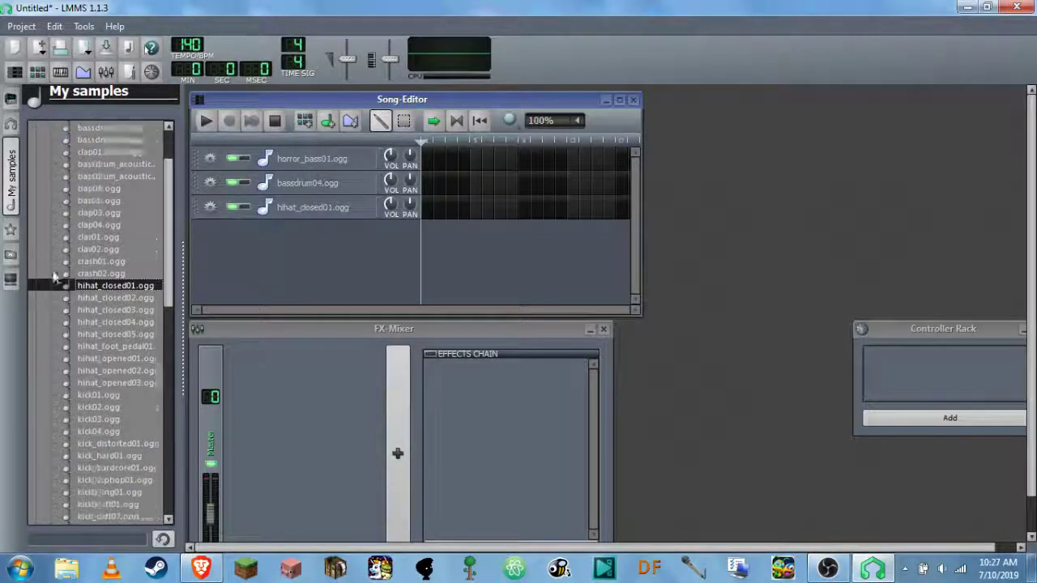
scroll(84, 296, down, 1)
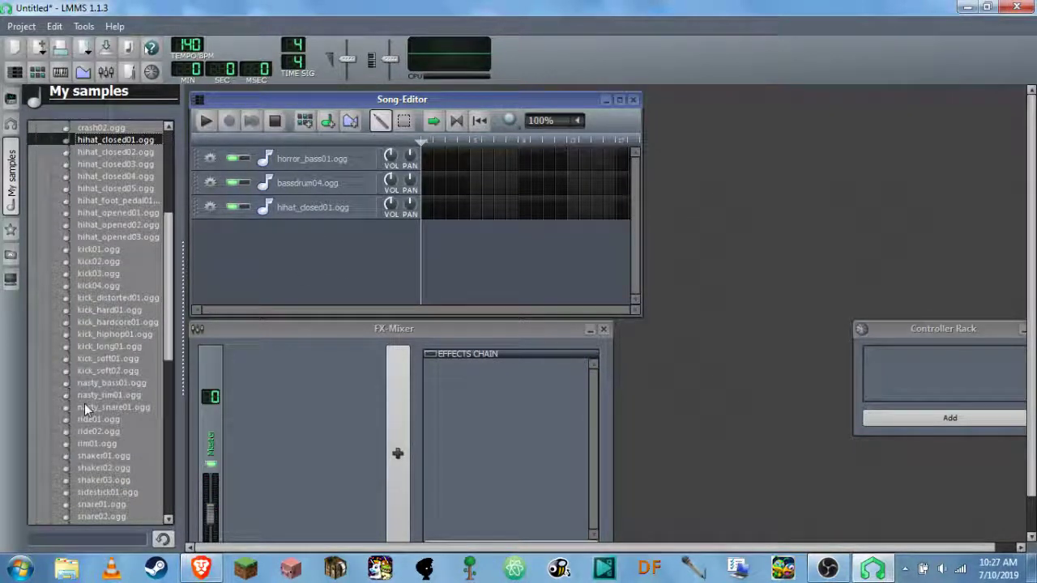
click(99, 407)
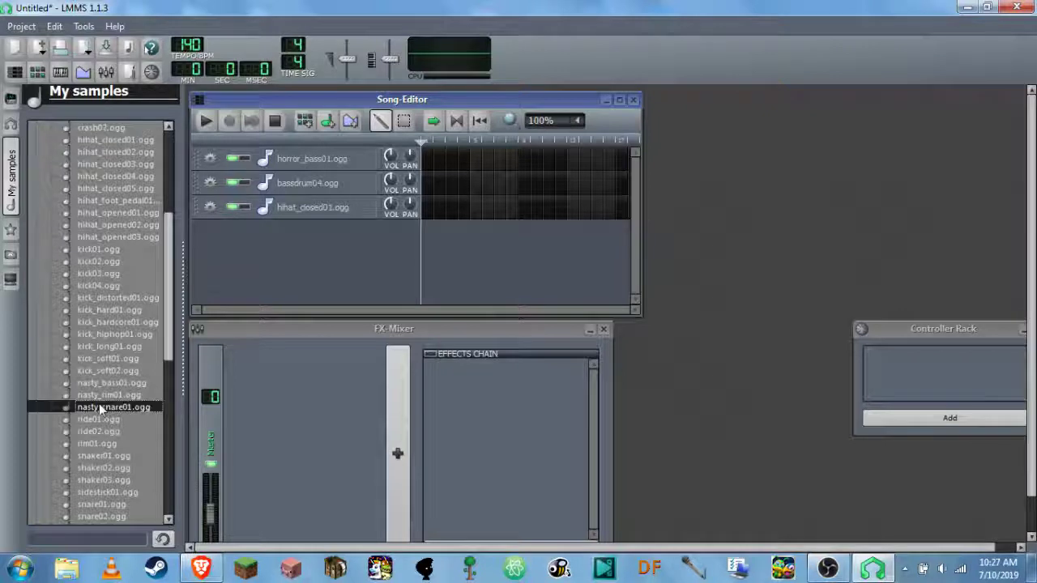
drag(286, 257, 294, 254)
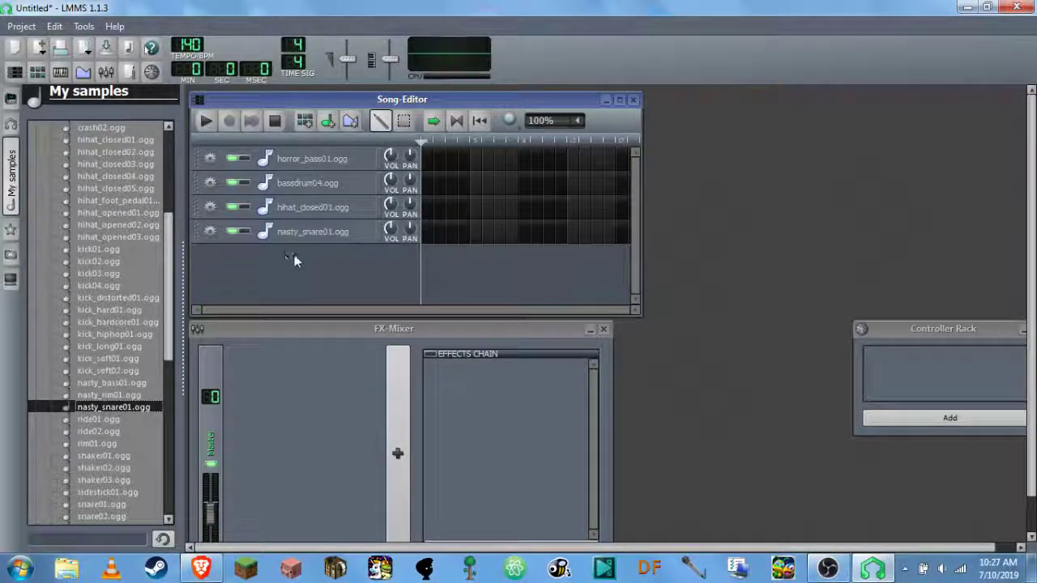
scroll(138, 203, up, 6)
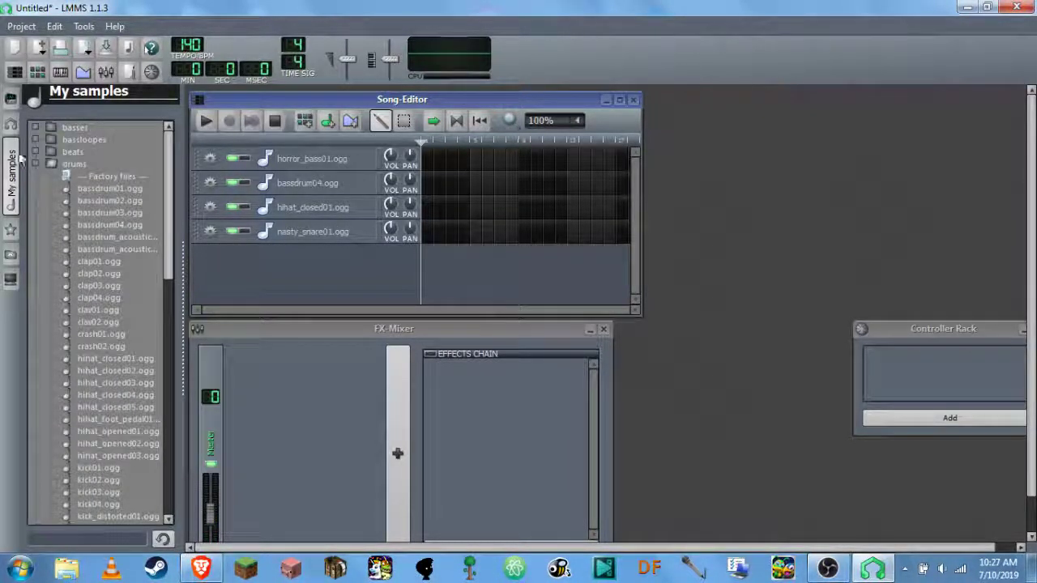
click(35, 164)
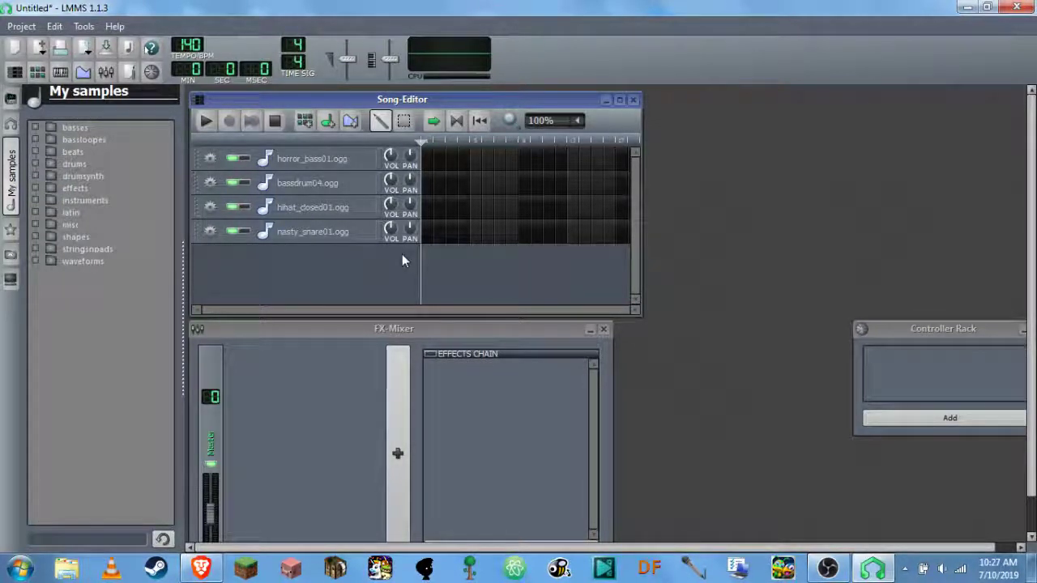
Open a first-bar pattern of the horror_bass01.ogg track in the Piano-Roll and place an A4 note at its start.
right_click(429, 161)
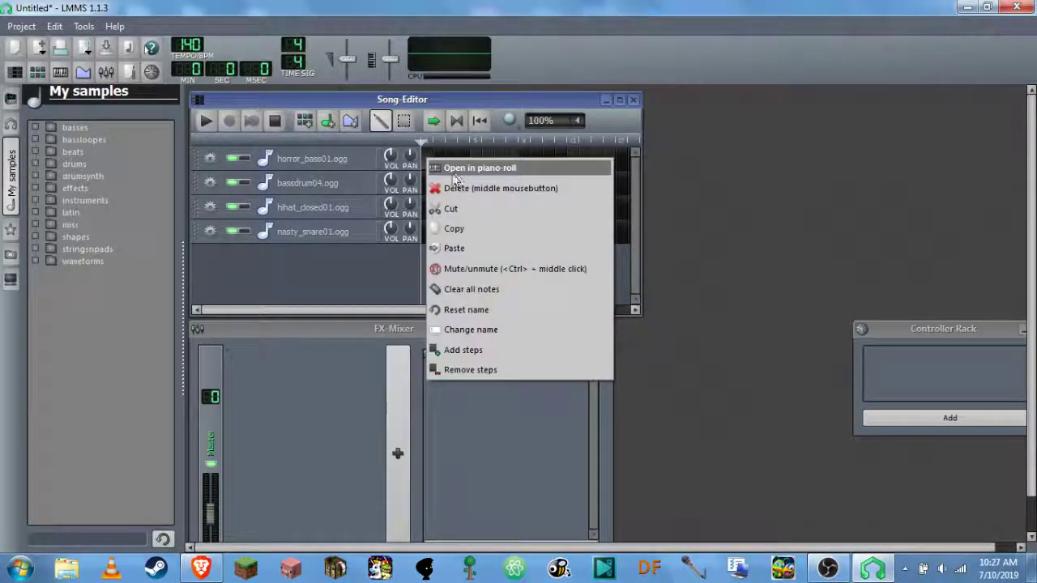
click(417, 213)
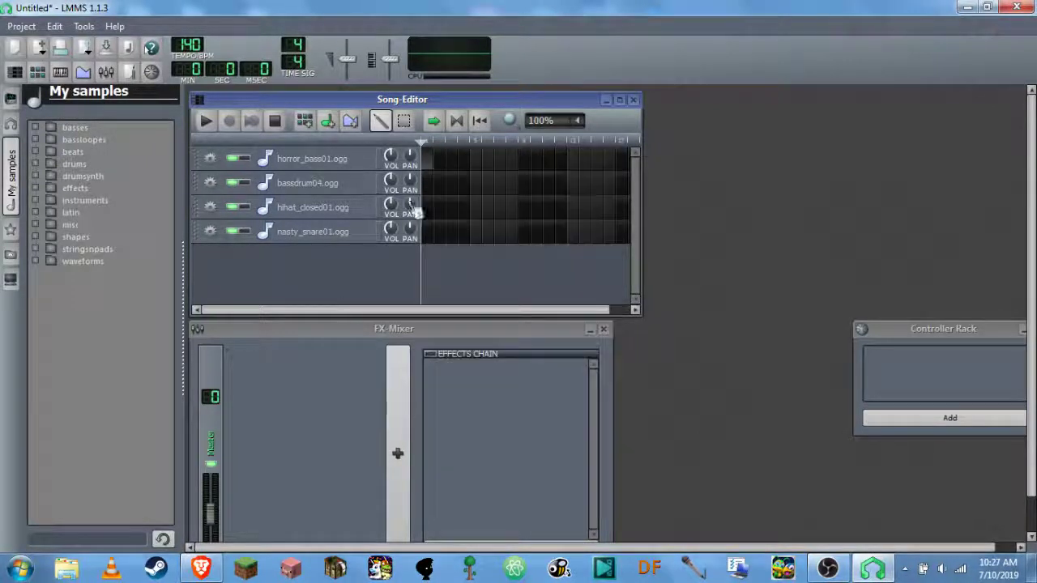
double_click(430, 159)
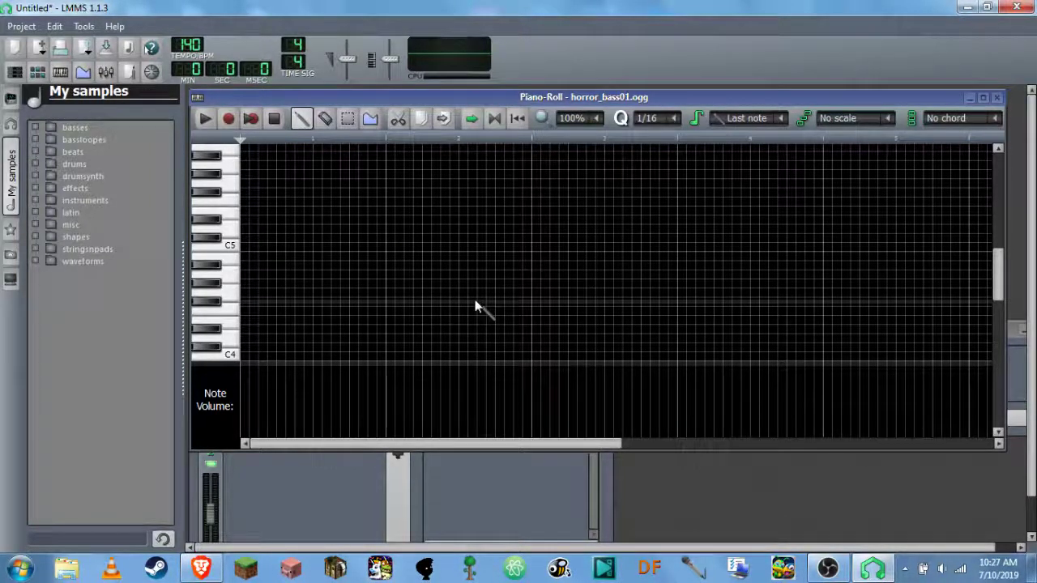
click(259, 276)
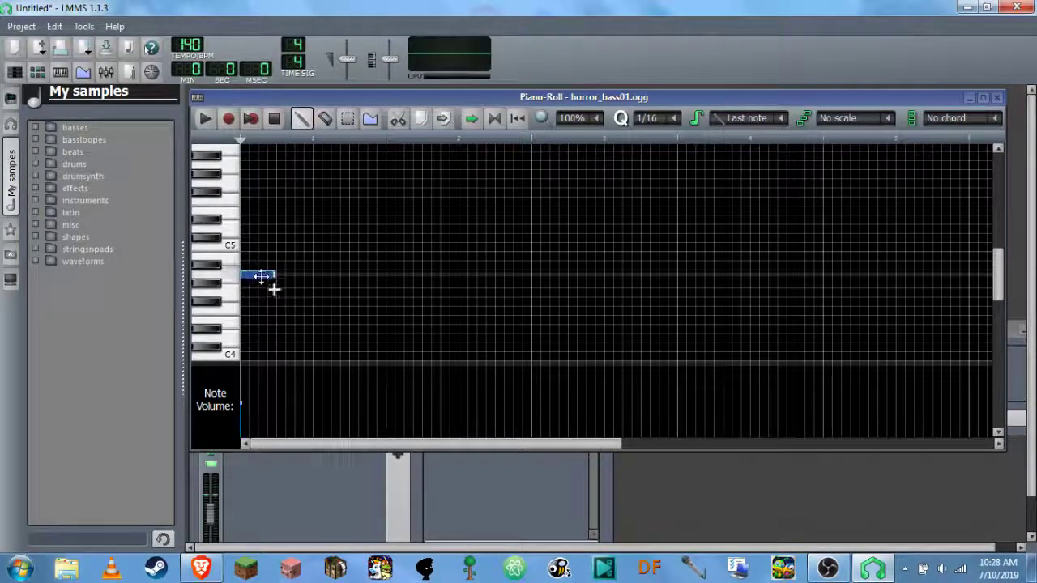
click(259, 277)
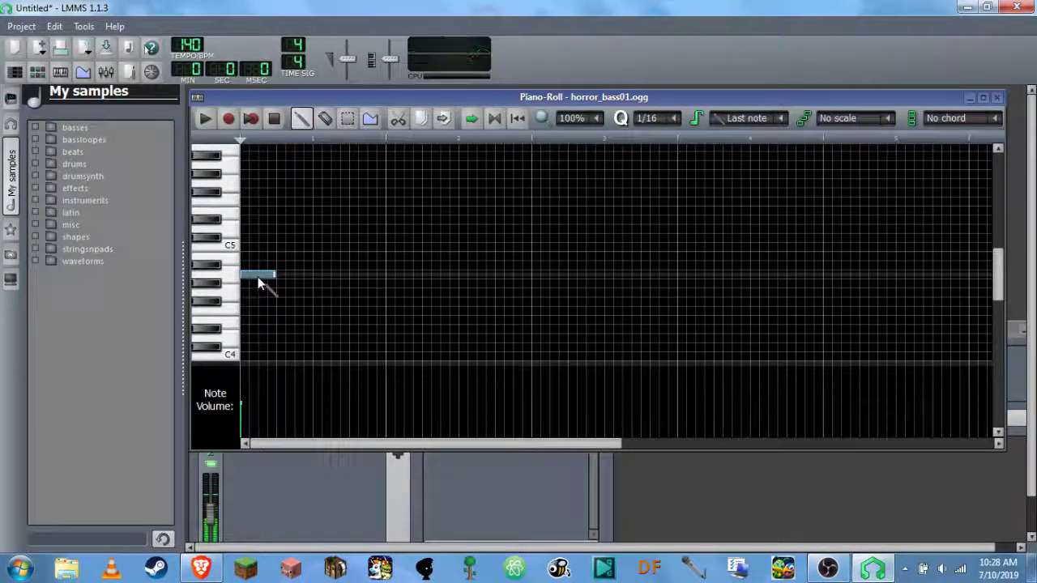
Try out four more notes at different pitches after the opening note and delete them again.
click(290, 219)
click(325, 256)
click(387, 275)
click(280, 339)
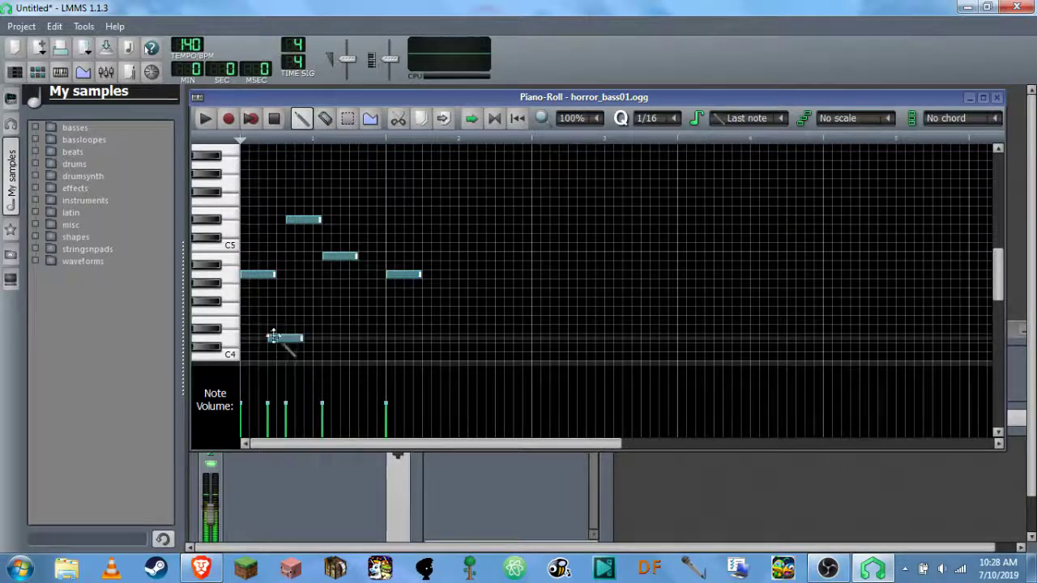
right_click(340, 256)
right_click(304, 219)
right_click(280, 338)
right_click(402, 275)
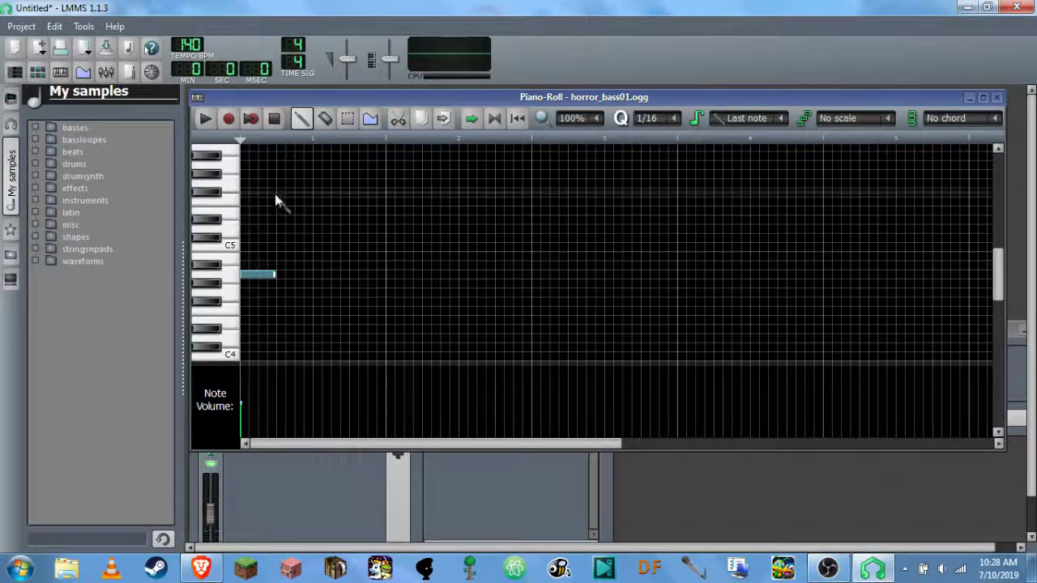
Try an A5 and a C4 note at the pattern's start and delete both.
click(255, 165)
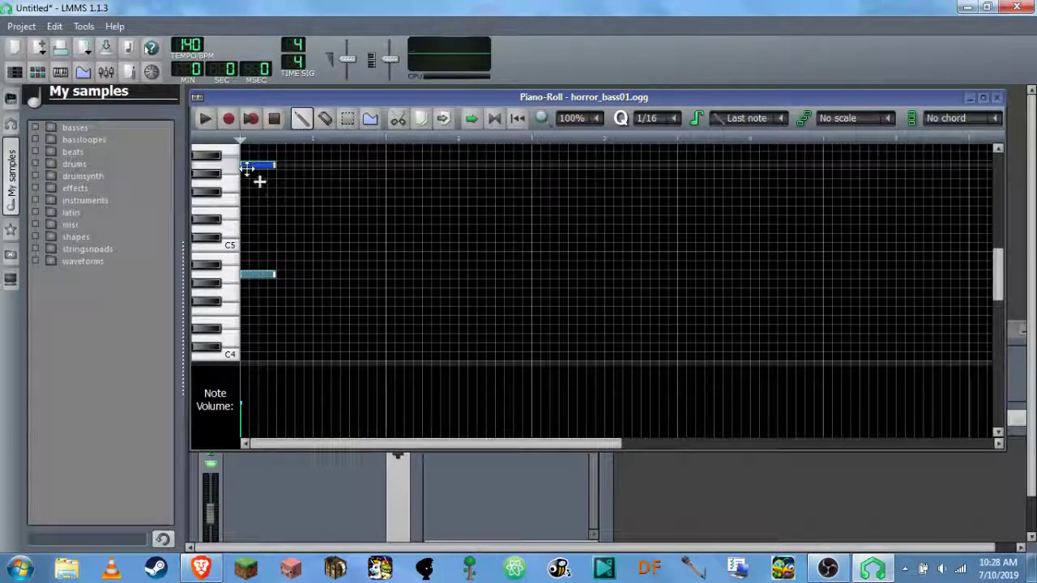
click(256, 357)
right_click(257, 357)
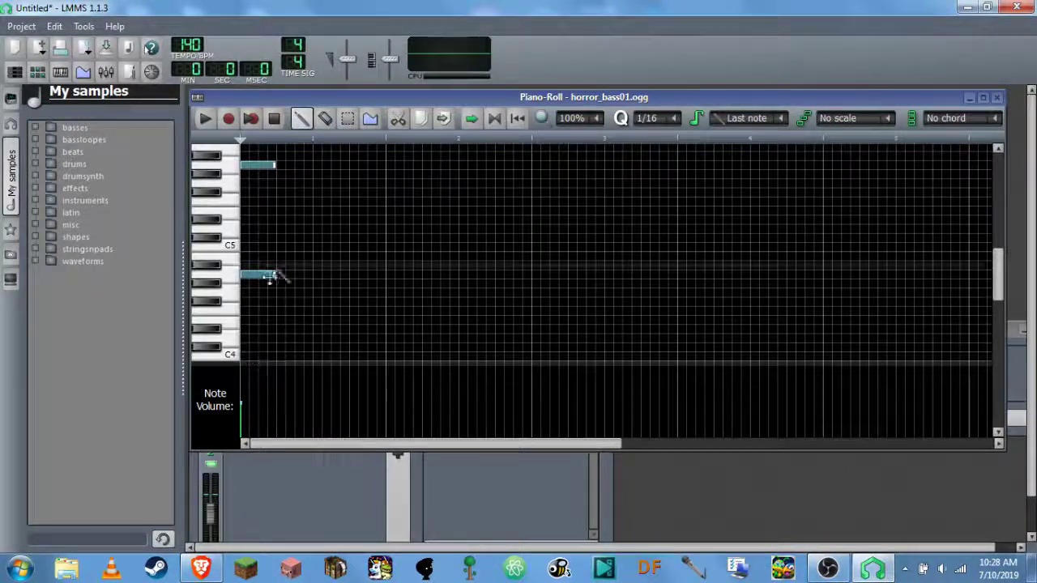
right_click(264, 166)
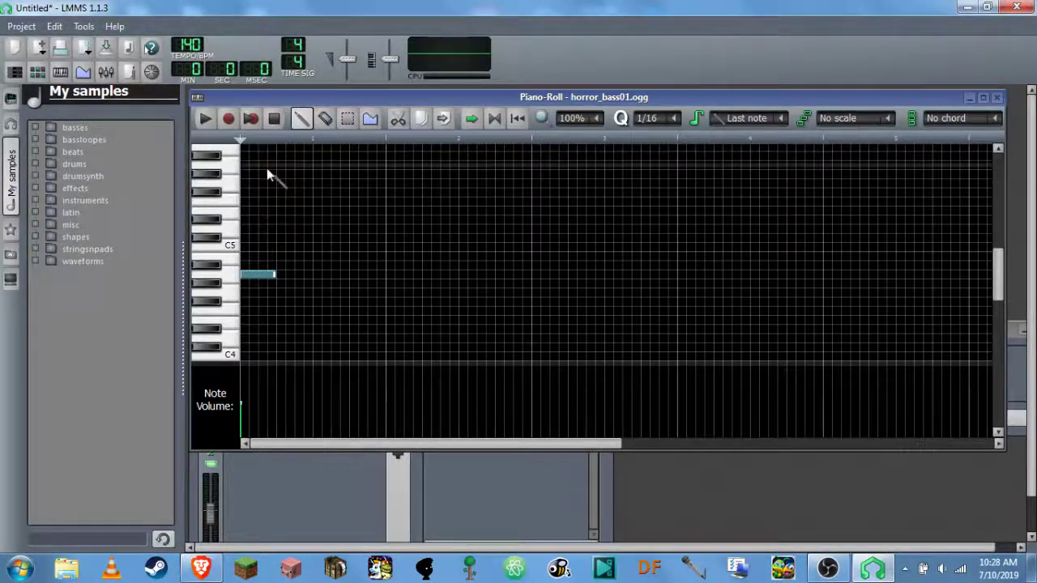
Shorten the opening A4 note to an eighth note.
click(273, 277)
mouse_move(247, 277)
mouse_down()
mouse_move(514, 289)
mouse_move(247, 284)
mouse_up()
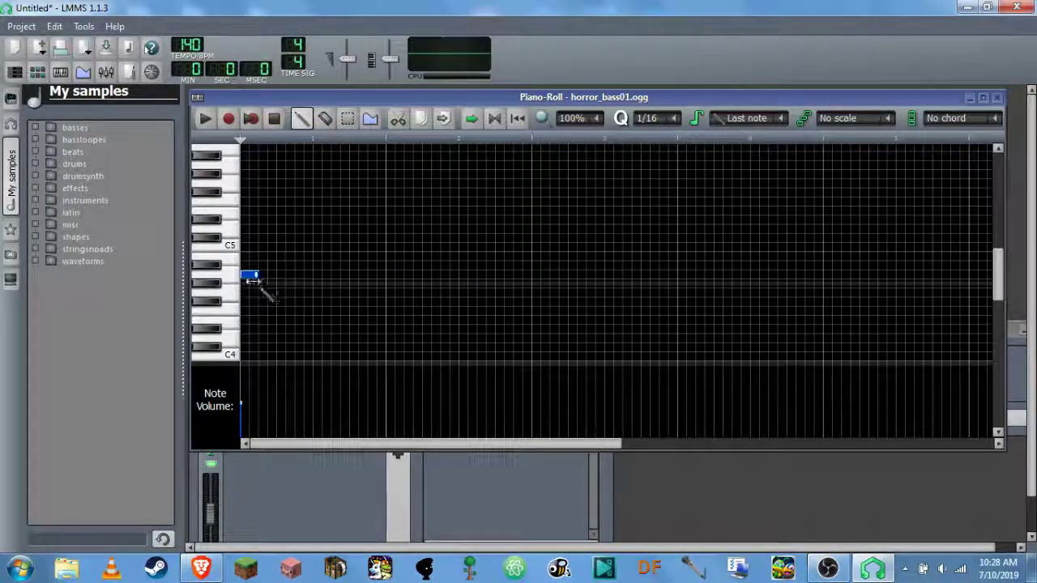
right_click(250, 277)
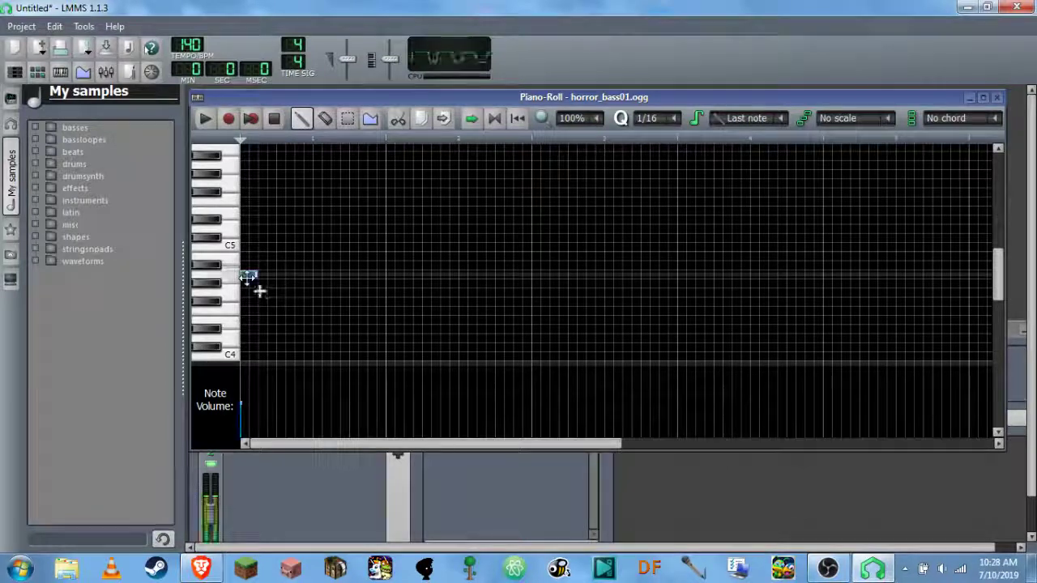
Continue the bass line with eighth notes placed end to end: one A4, two C5 and two G4.
click(263, 276)
click(281, 247)
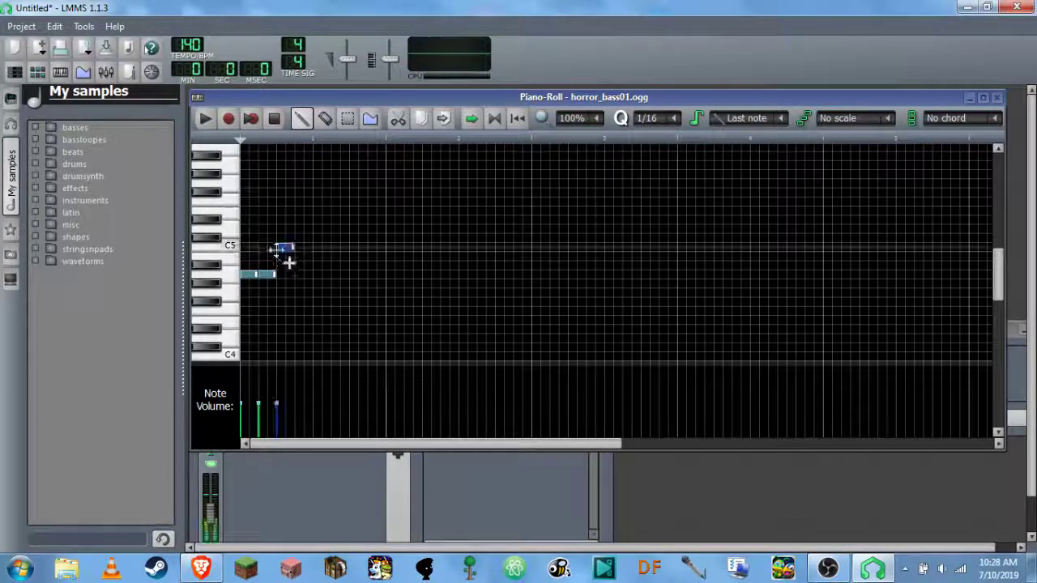
click(300, 247)
click(317, 300)
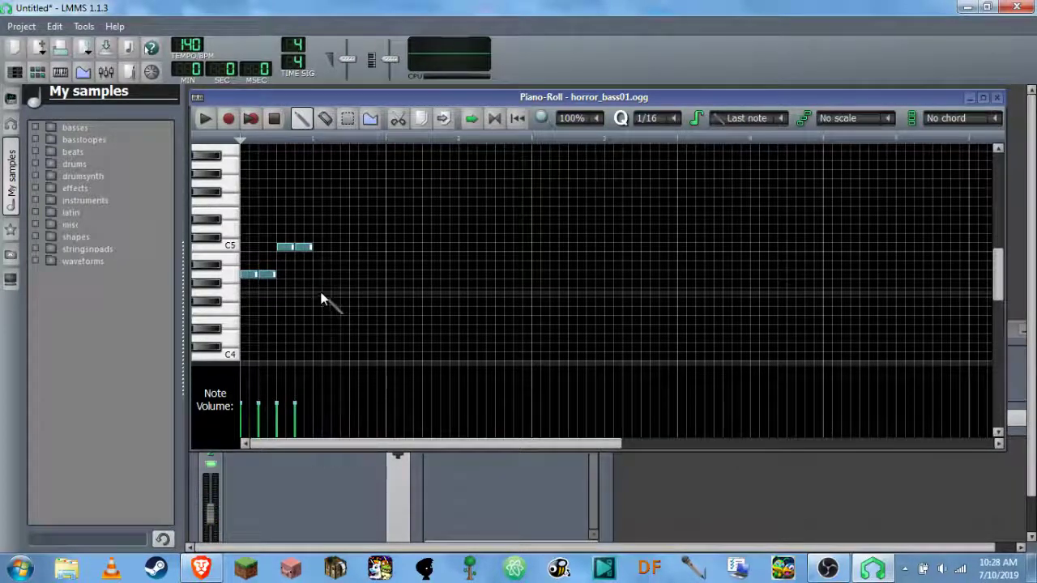
click(335, 294)
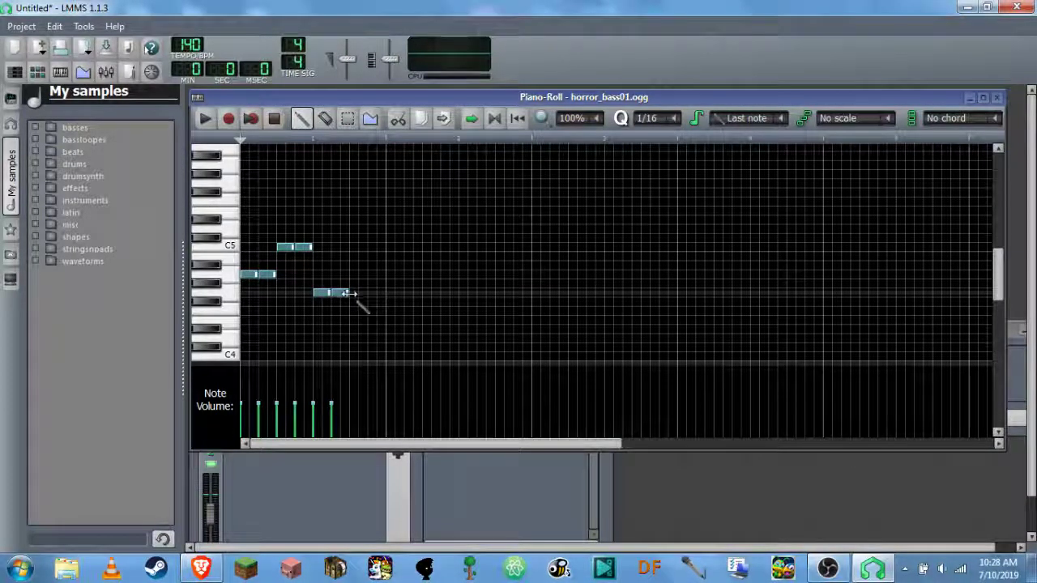
Complete the first bar with a sixteenth and an eighth G4 plus a sixteenth A4, and play the pattern back.
mouse_move(366, 293)
mouse_down()
mouse_move(356, 294)
mouse_move(381, 294)
mouse_up()
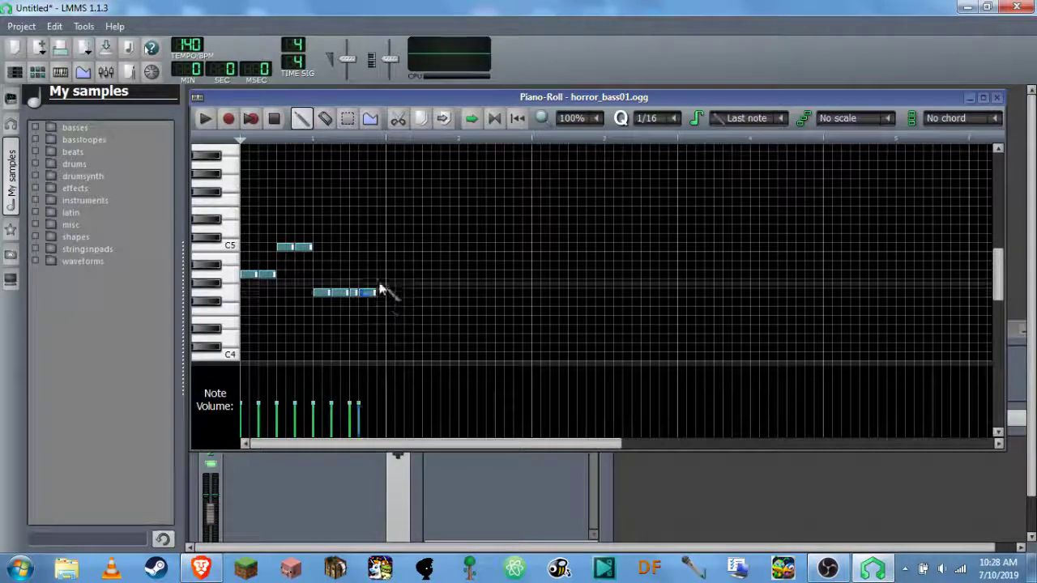
click(385, 248)
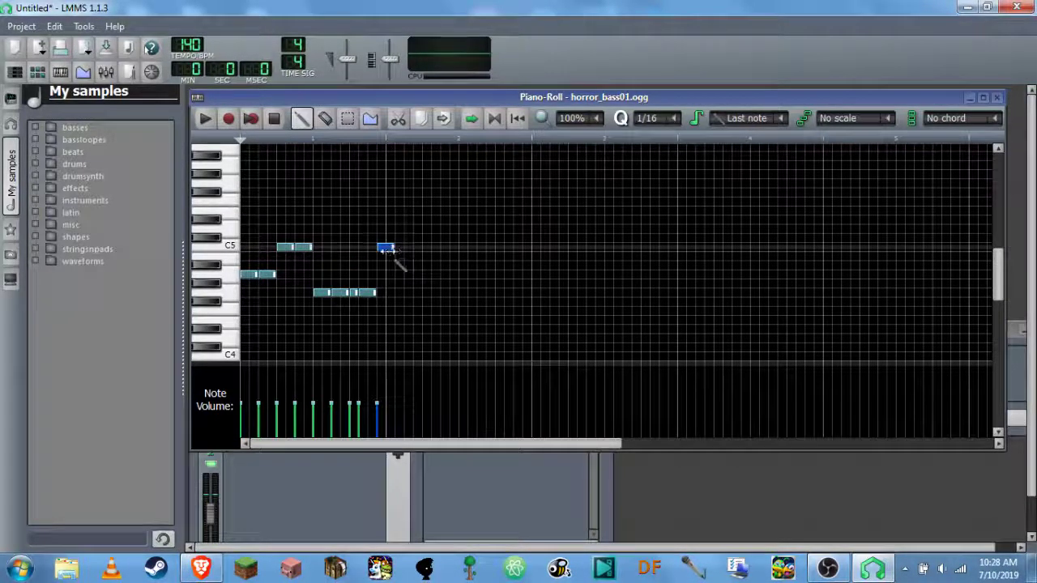
drag(387, 248, 384, 249)
click(380, 273)
right_click(381, 248)
click(206, 118)
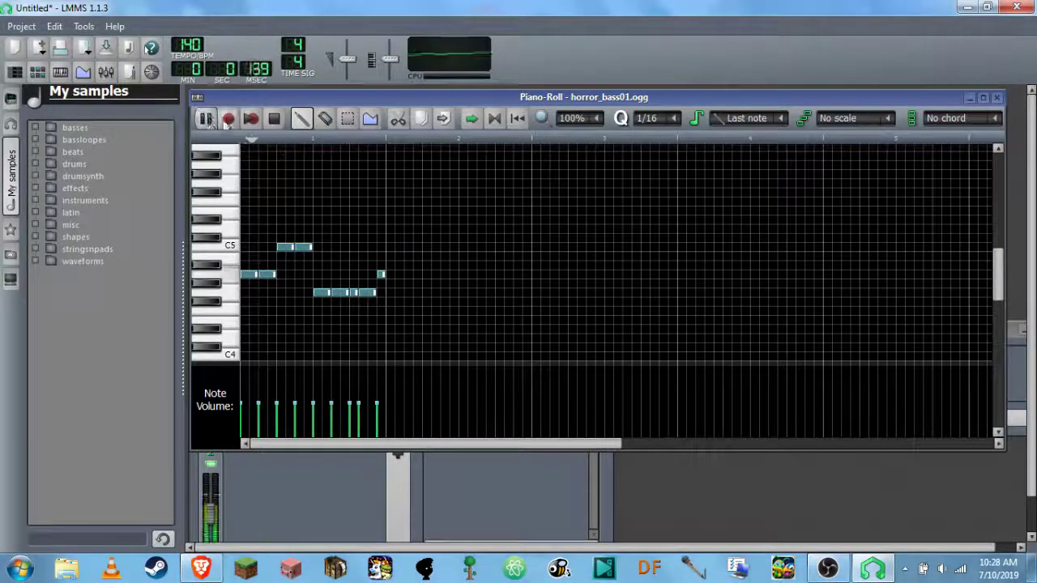
click(277, 122)
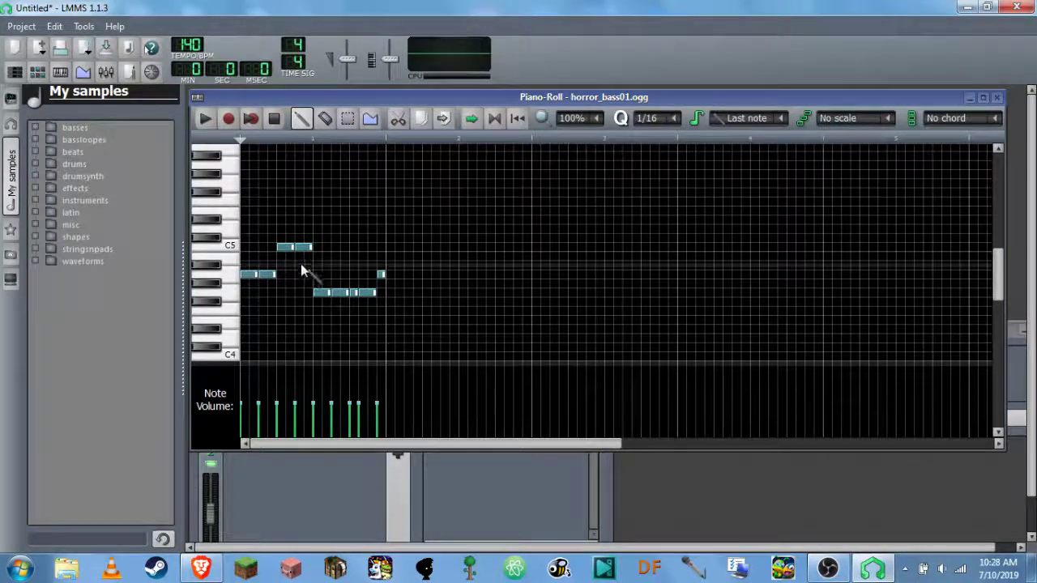
Fill the first half of the second bar with four eighth notes on F4.
click(388, 321)
click(390, 312)
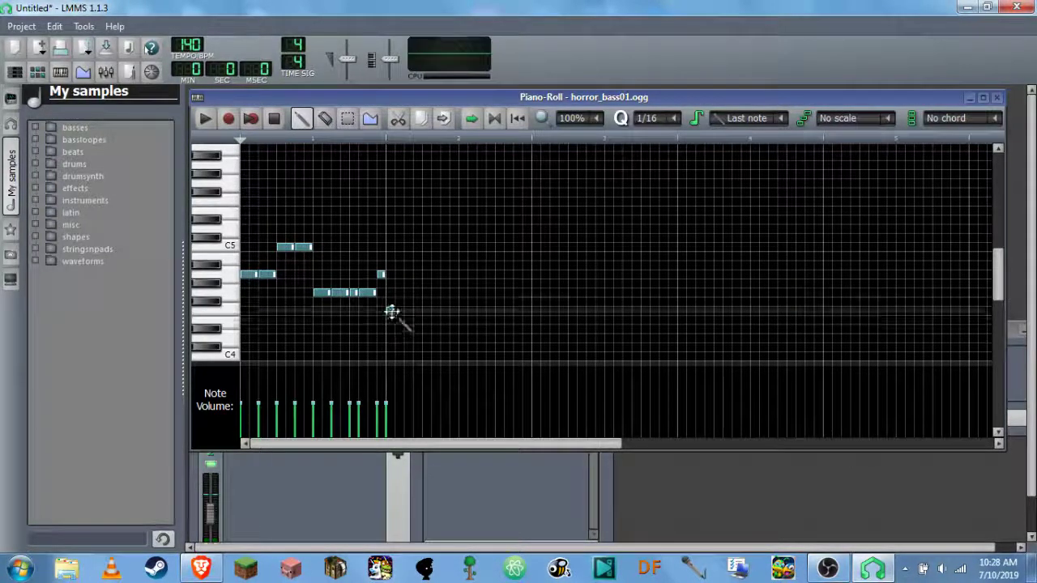
click(413, 313)
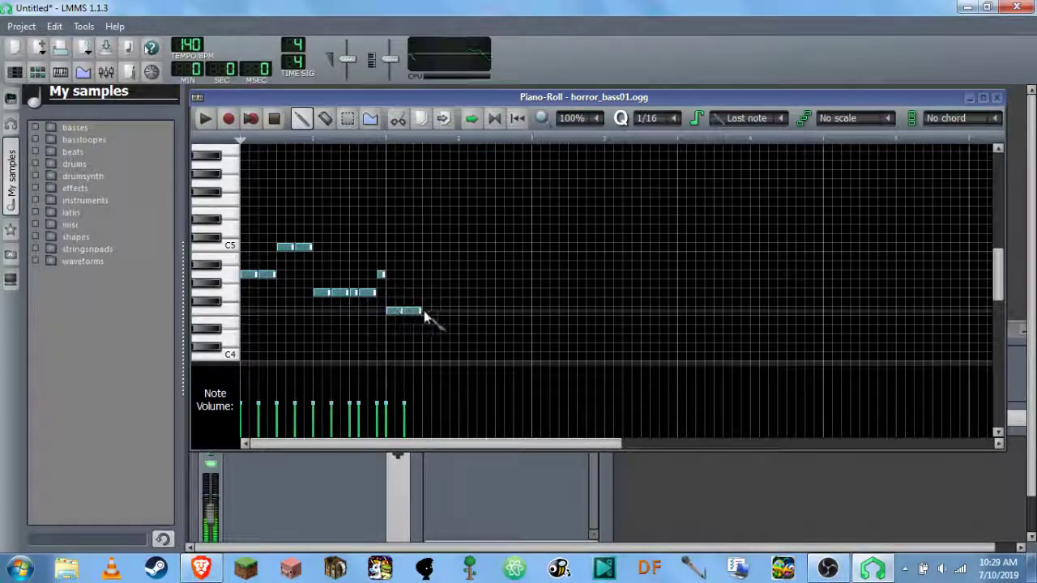
click(431, 313)
click(449, 311)
Fill the rest of the second bar with three eighth notes on G4 and one on C5, and play the pattern.
click(465, 293)
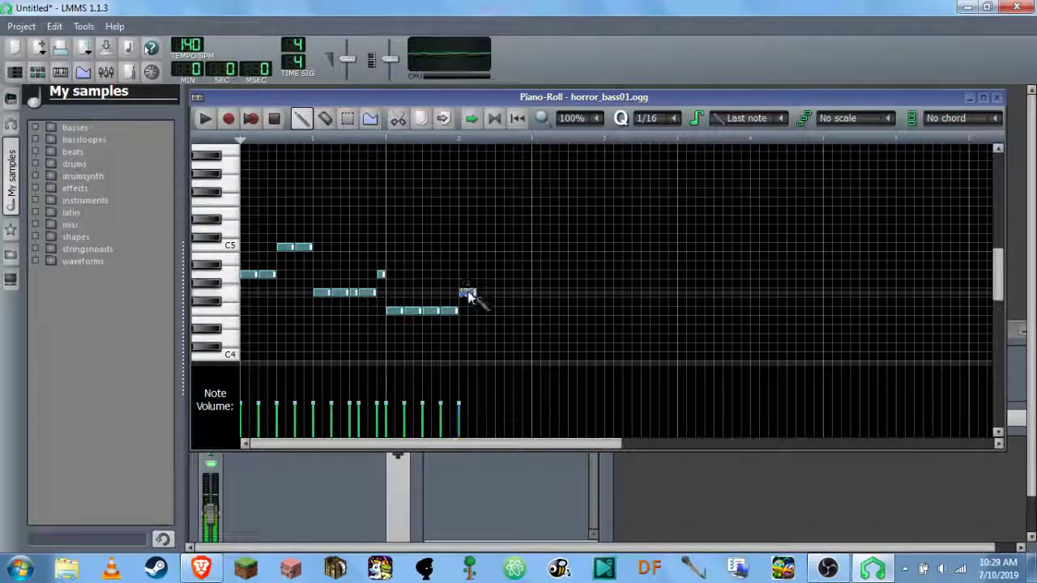
click(481, 292)
click(499, 293)
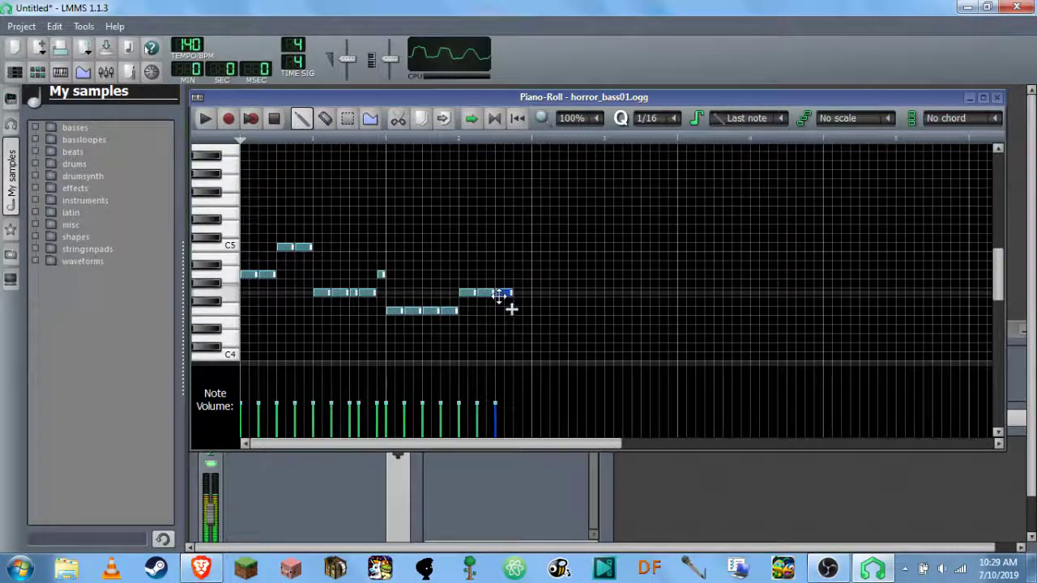
click(520, 246)
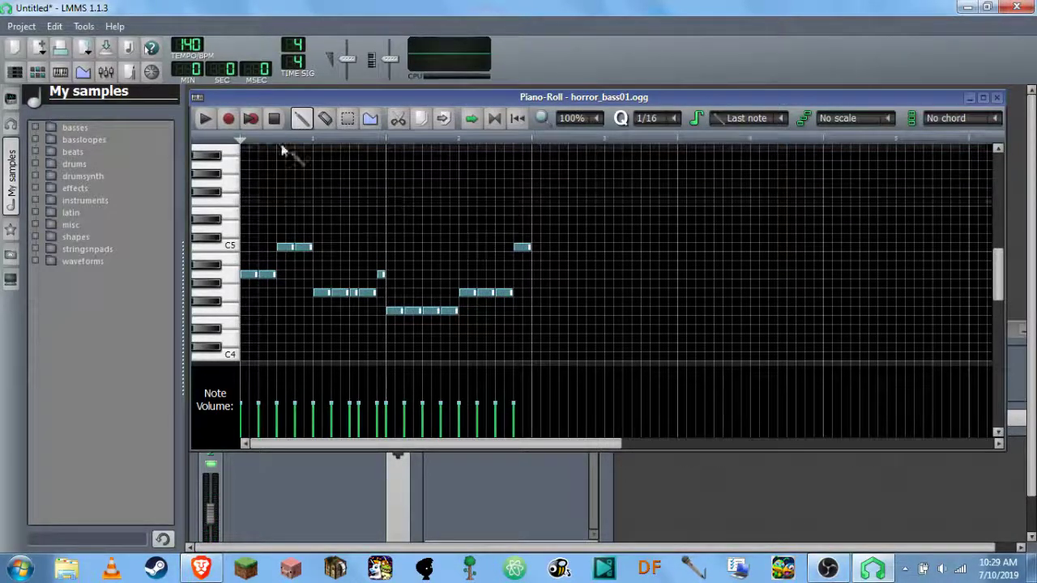
key(space)
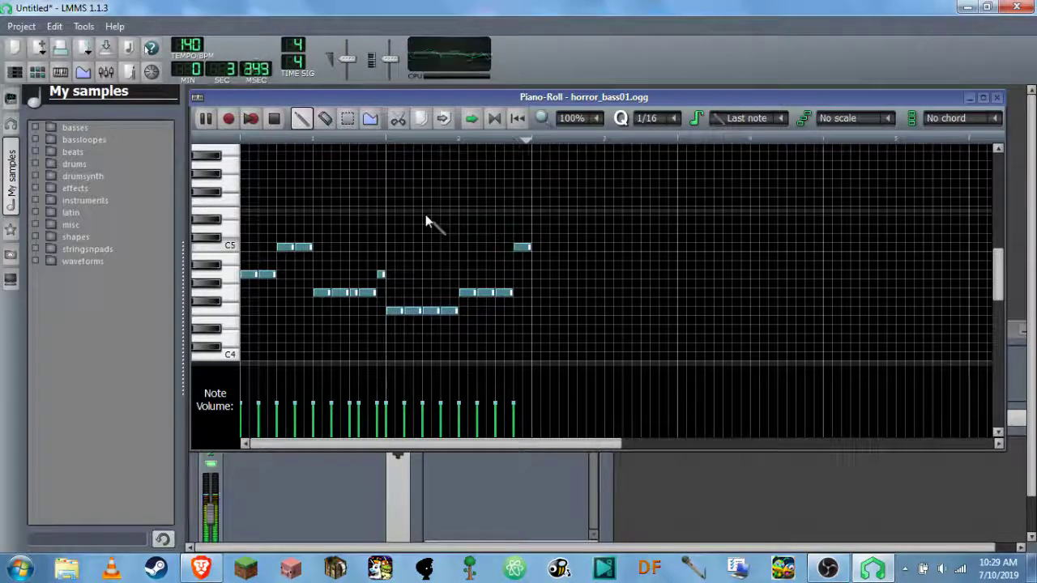
Stop the bass line playback, close its editor and open a new pattern at the start of the bassdrum04.ogg track.
click(273, 118)
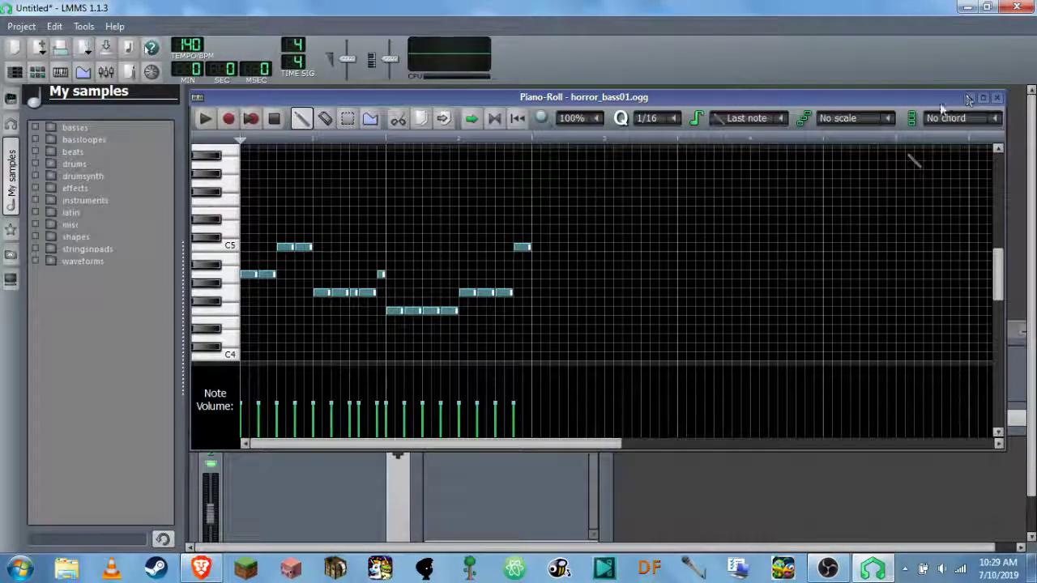
click(997, 98)
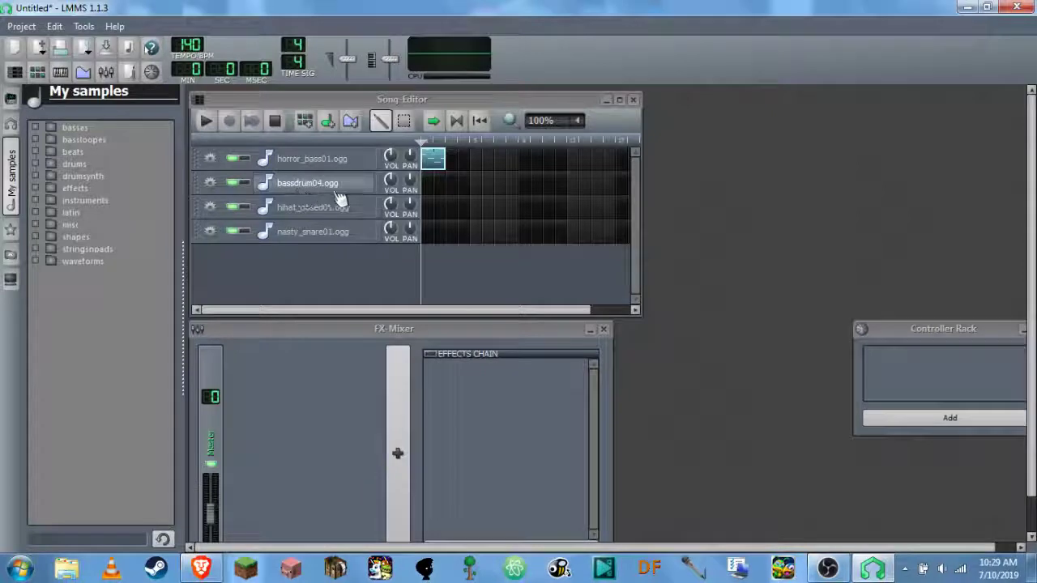
double_click(430, 189)
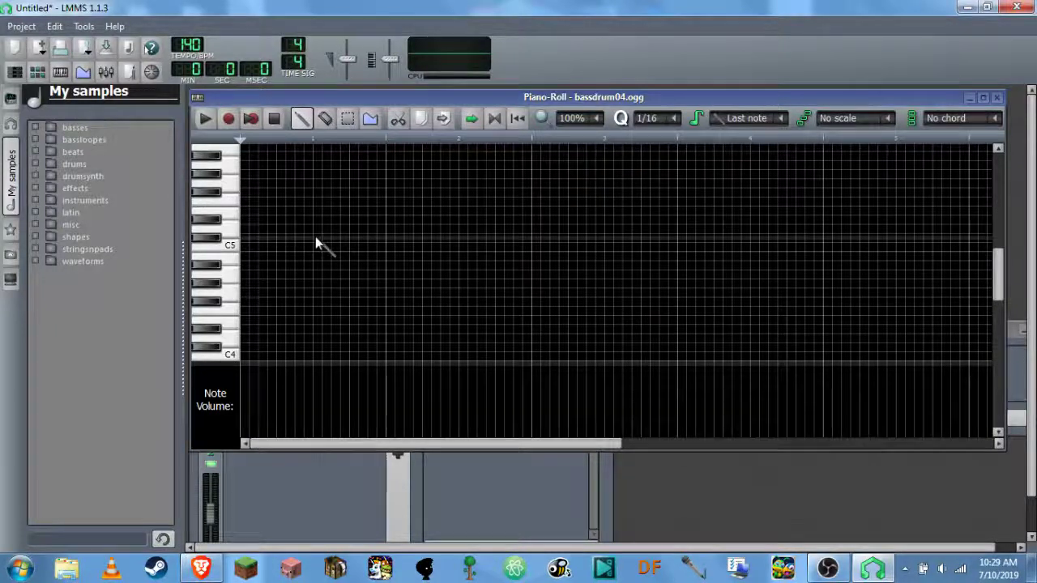
click(254, 156)
click(262, 329)
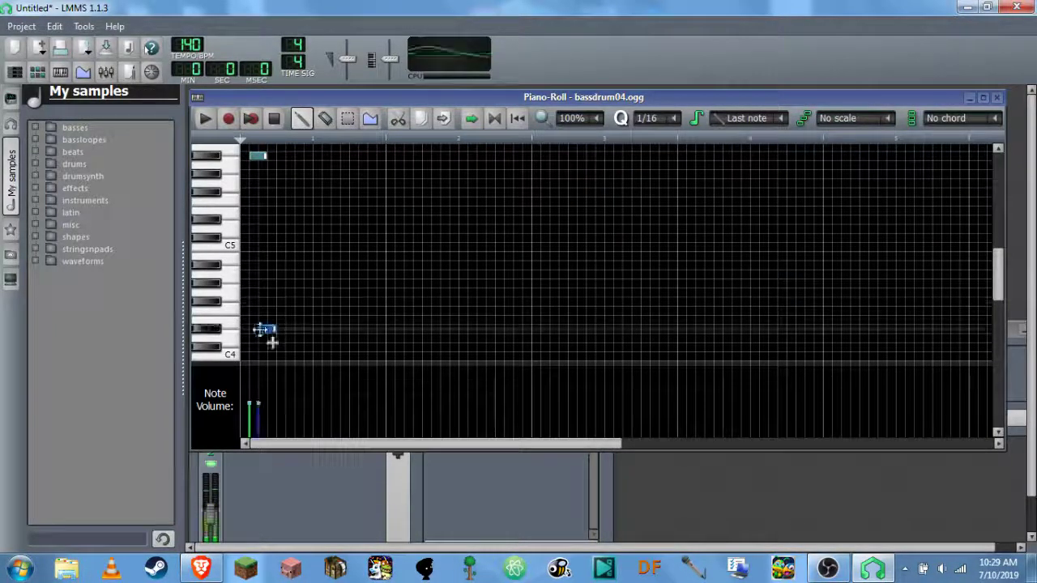
click(249, 274)
right_click(257, 156)
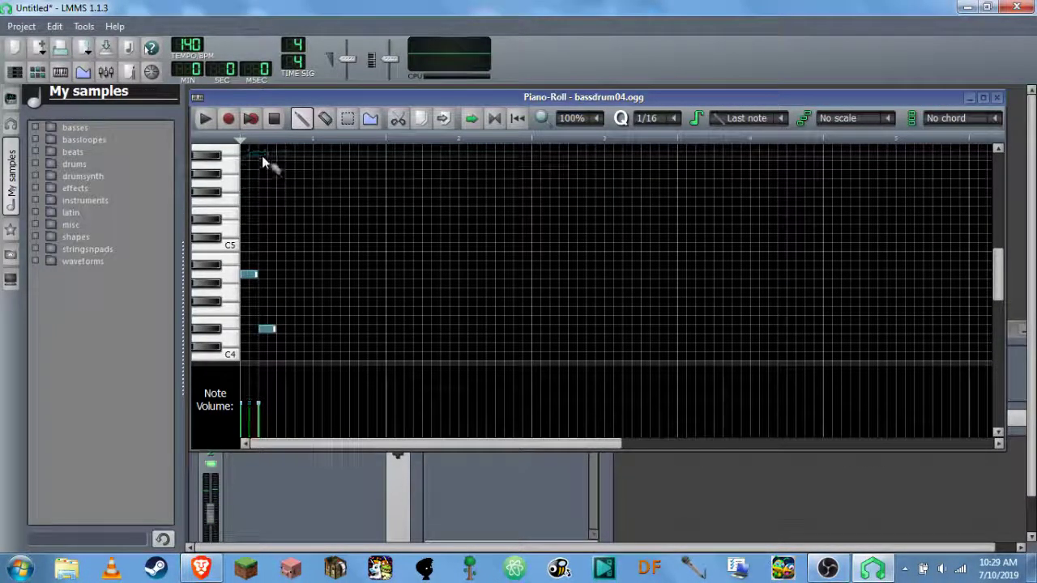
right_click(267, 329)
right_click(249, 274)
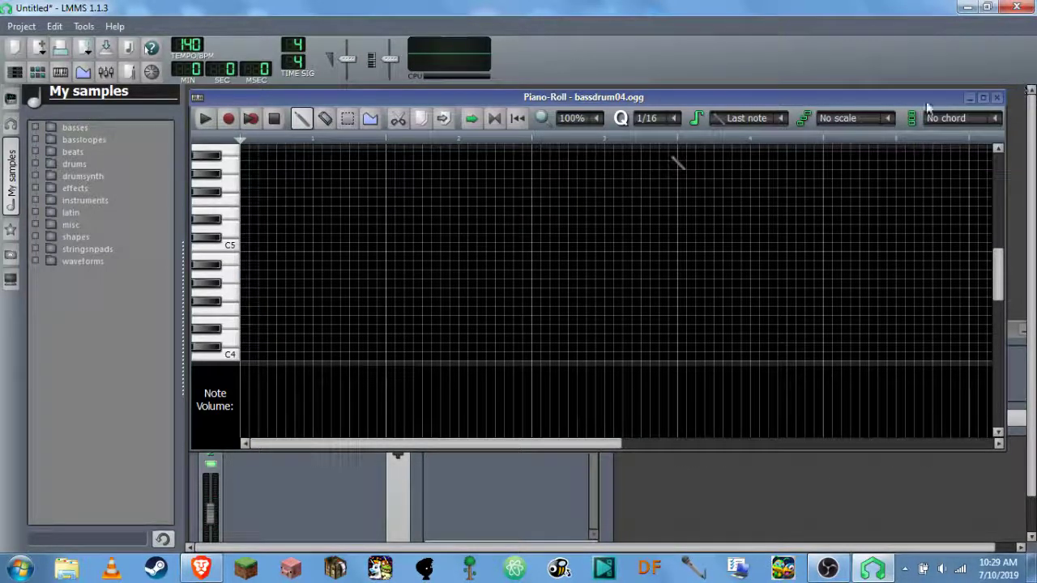
Move the Piano-Roll window aside to look at the Song-Editor's track list, and bring it back.
mouse_move(895, 105)
mouse_down()
mouse_move(889, 119)
mouse_move(897, 109)
mouse_up()
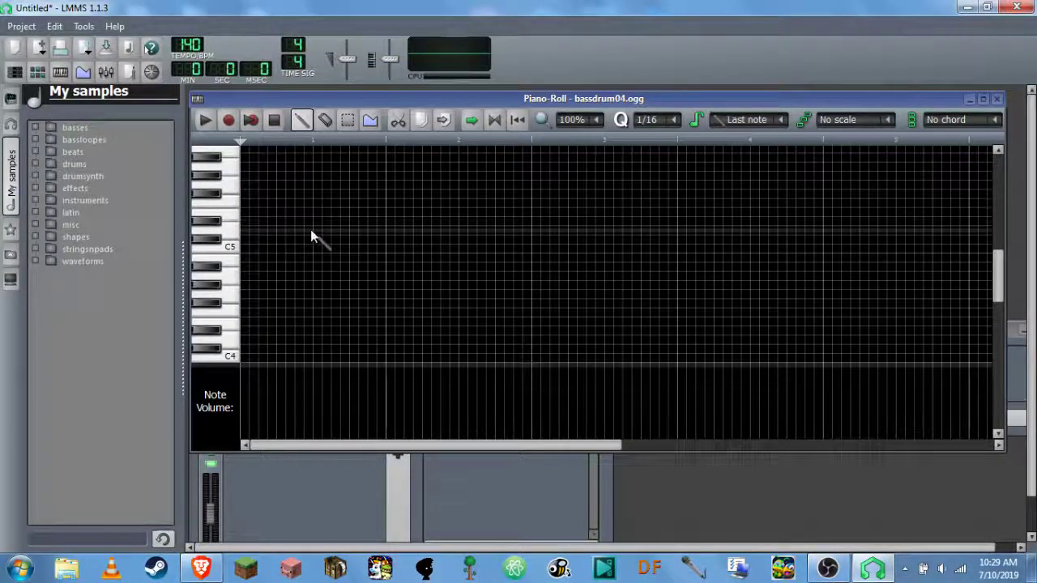
drag(484, 93, 458, 300)
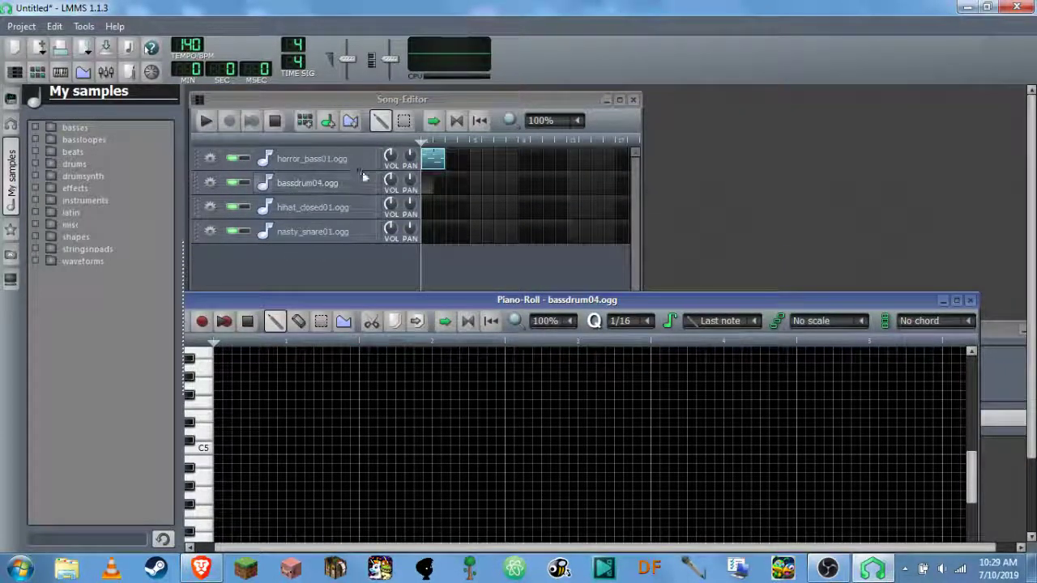
click(335, 250)
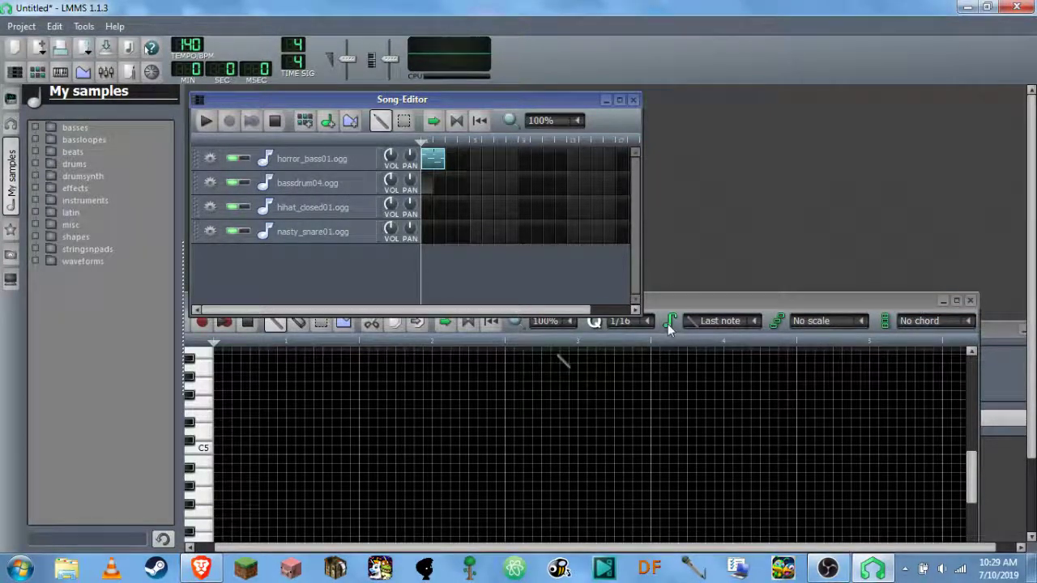
drag(658, 294, 678, 94)
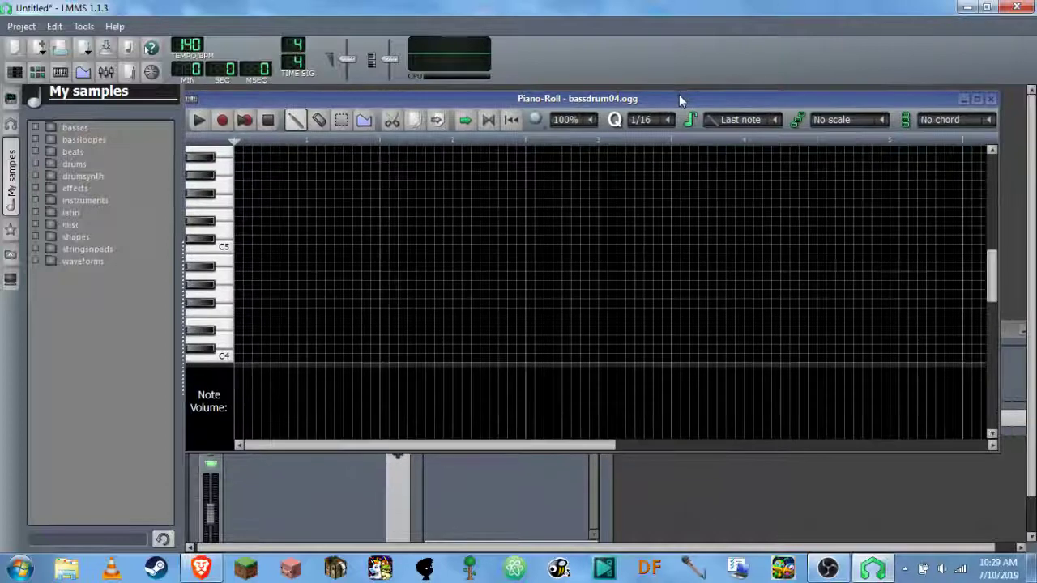
Place bass drum eighth notes on A4 at beats one and three of the first bar, erasing the trial A5 notes between them.
click(239, 277)
click(251, 166)
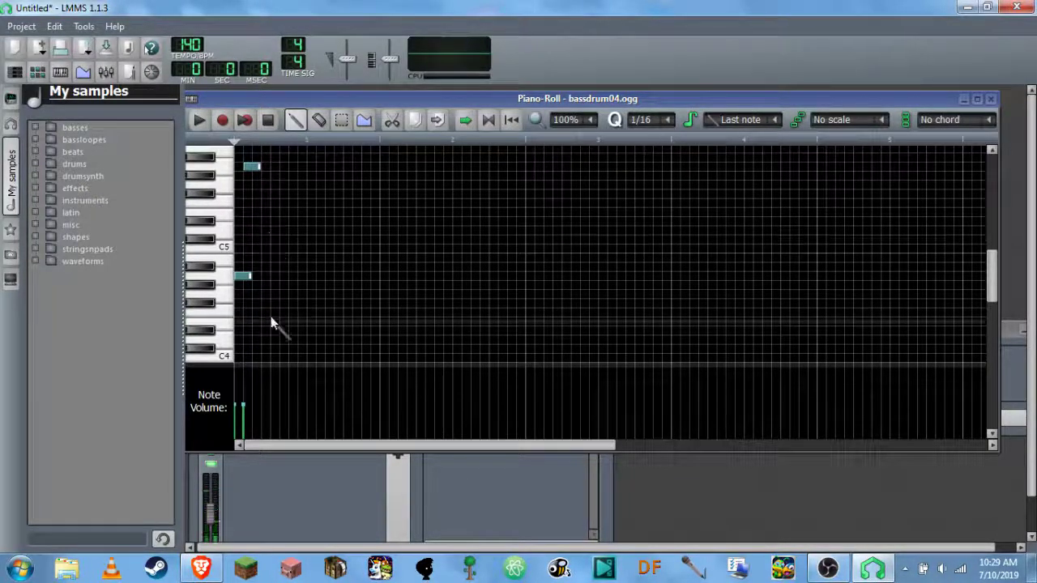
drag(250, 167, 259, 167)
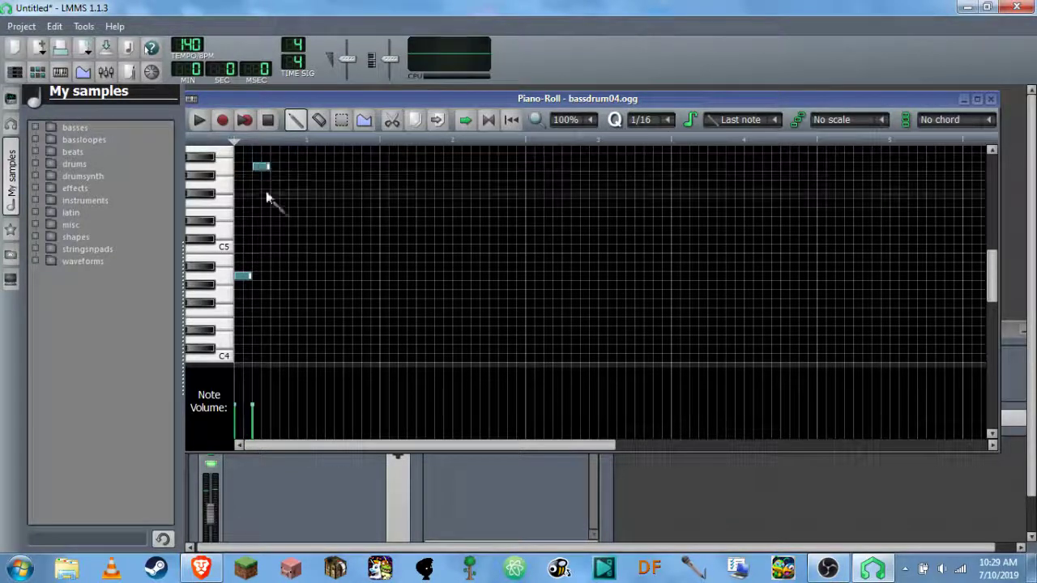
click(275, 349)
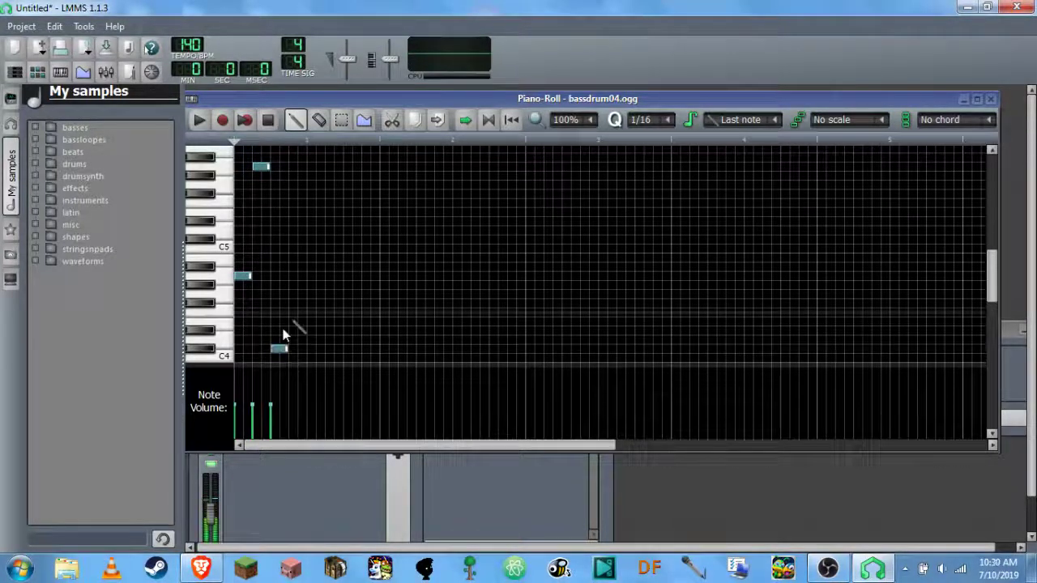
click(298, 166)
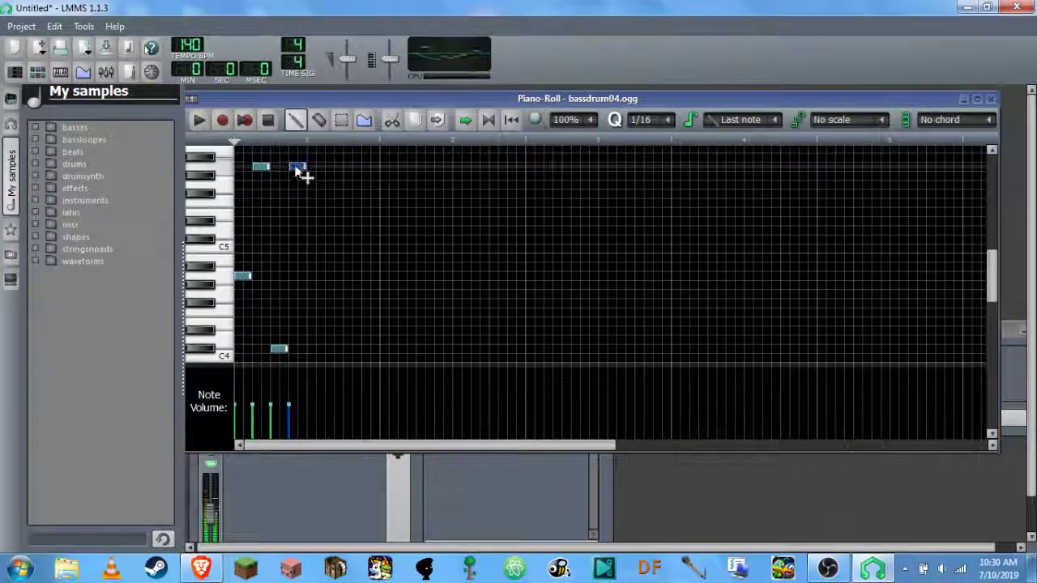
click(313, 276)
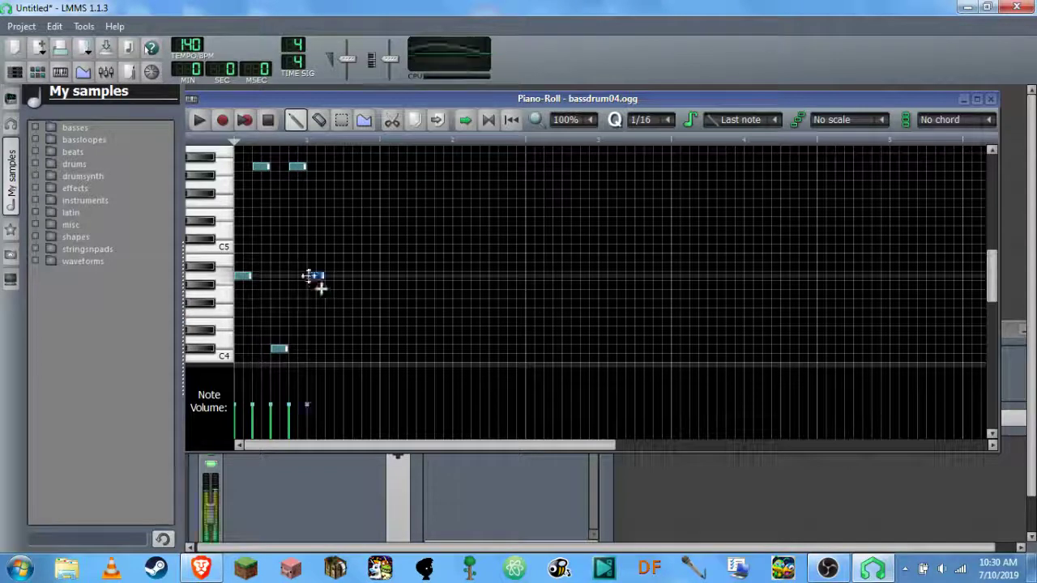
right_click(297, 167)
right_click(260, 166)
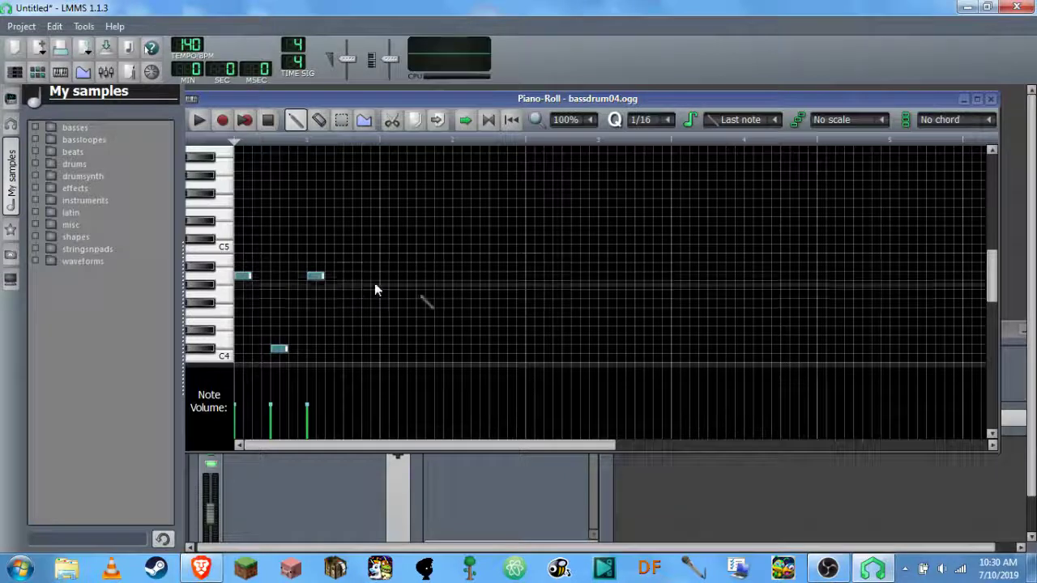
Add A4 hits on beats one and three of the second bar, erase the low C#4 note, and play the bass drum pattern.
click(459, 279)
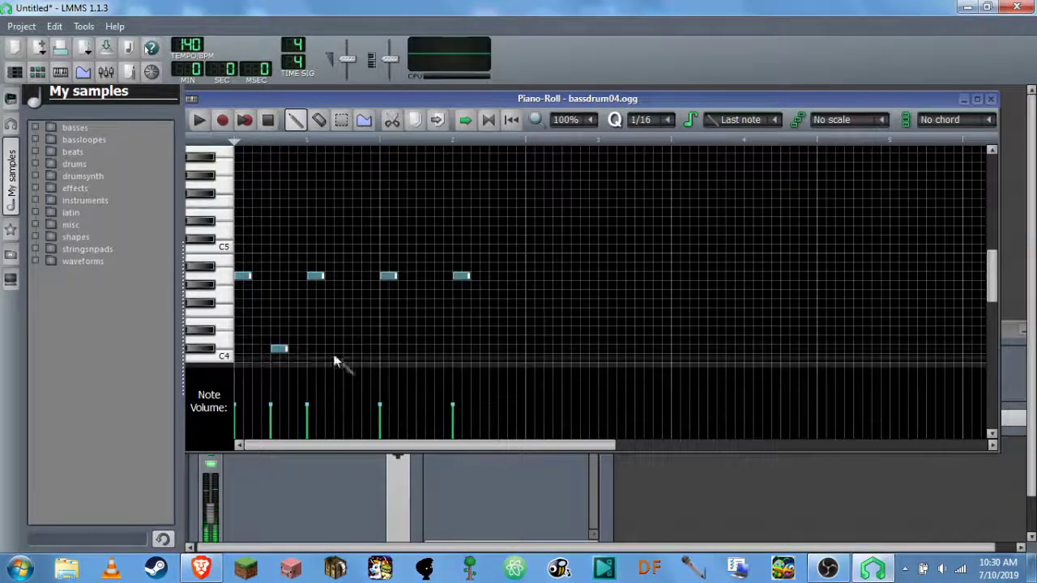
right_click(277, 349)
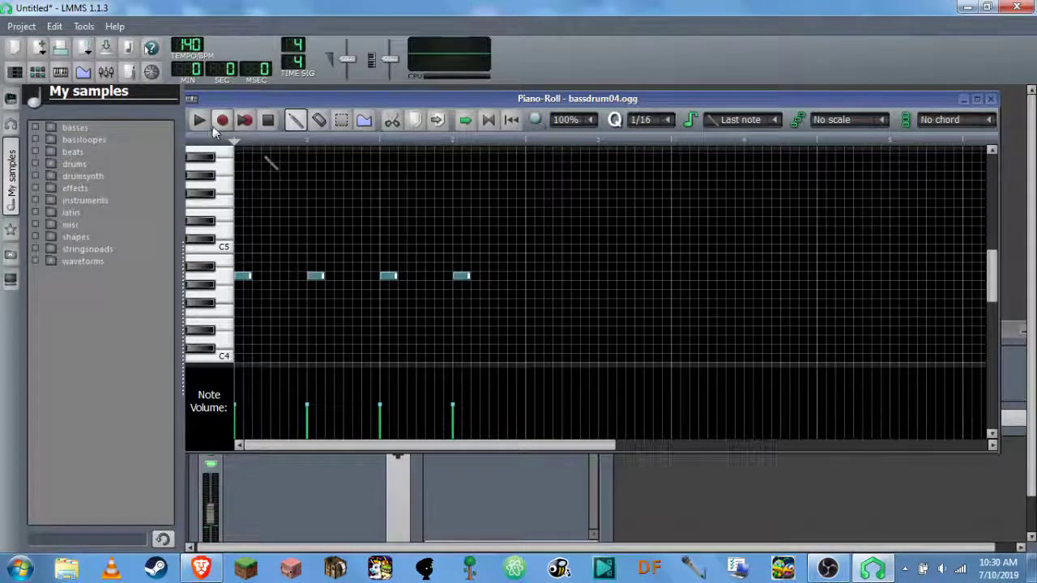
click(207, 126)
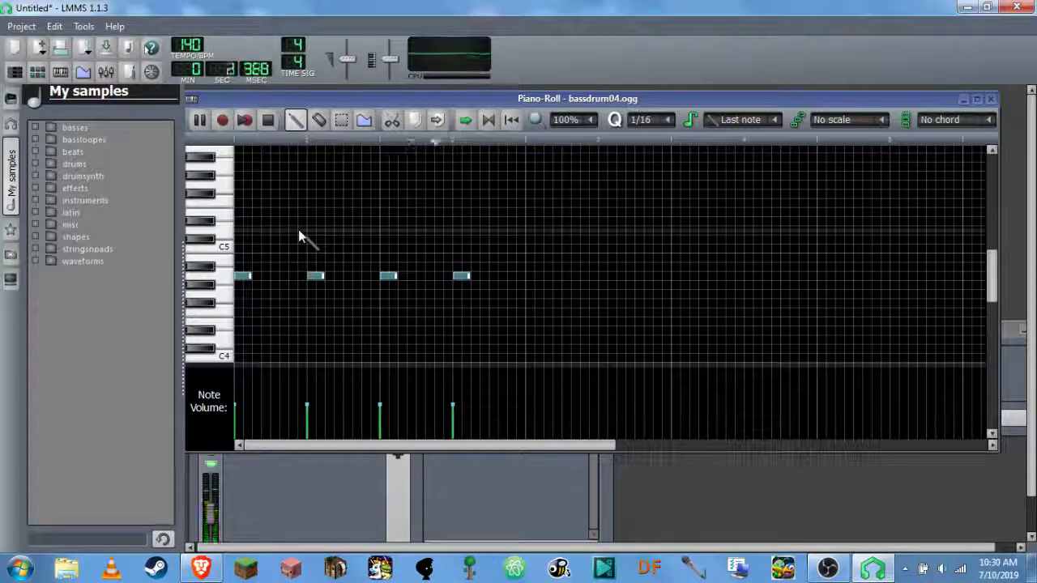
click(269, 122)
click(992, 99)
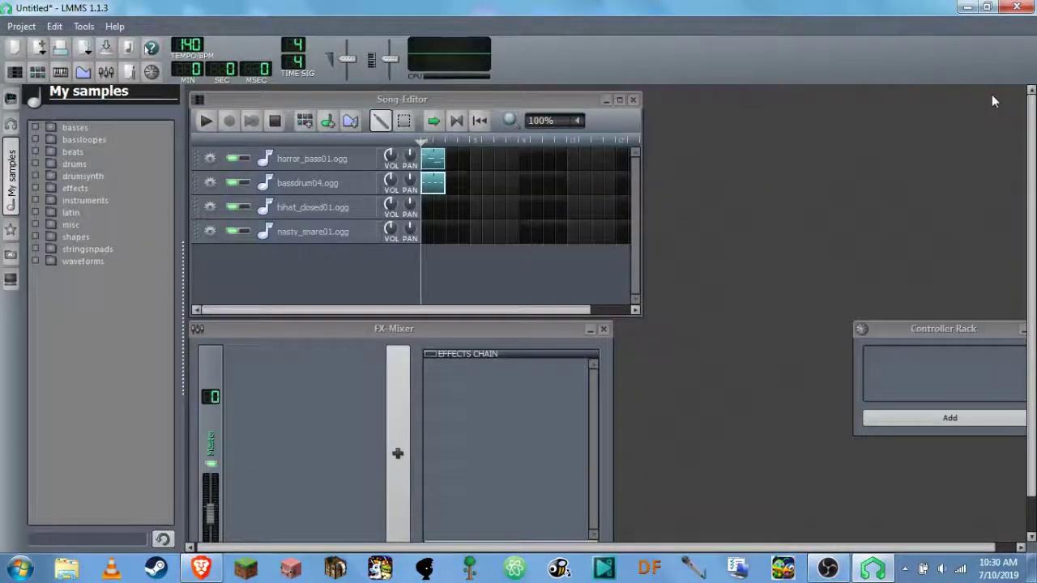
Create a two-bar hihat_closed01.ogg pattern with eight off-beat eighth notes on A4, and play it back.
double_click(425, 208)
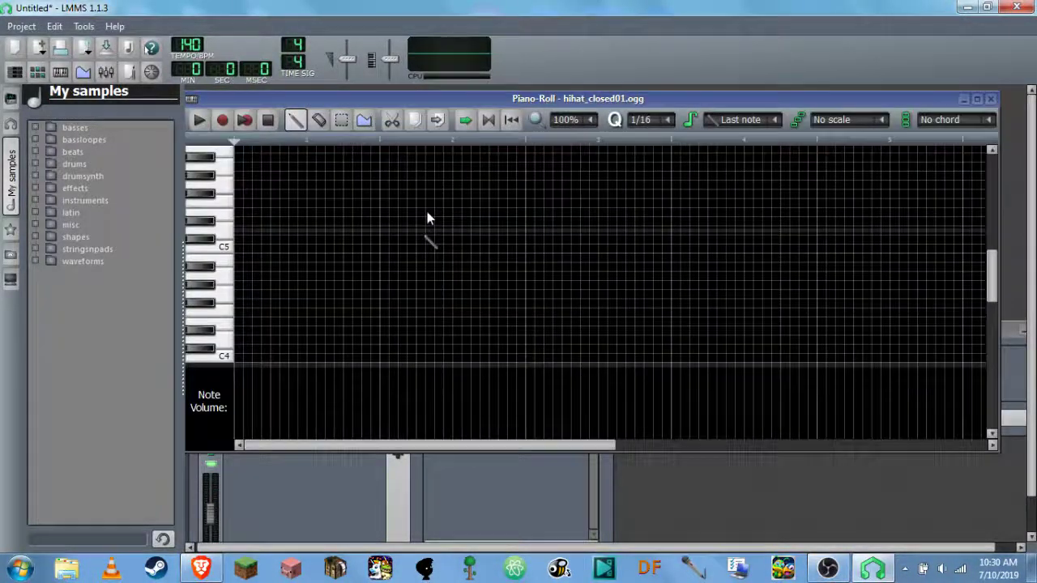
click(261, 276)
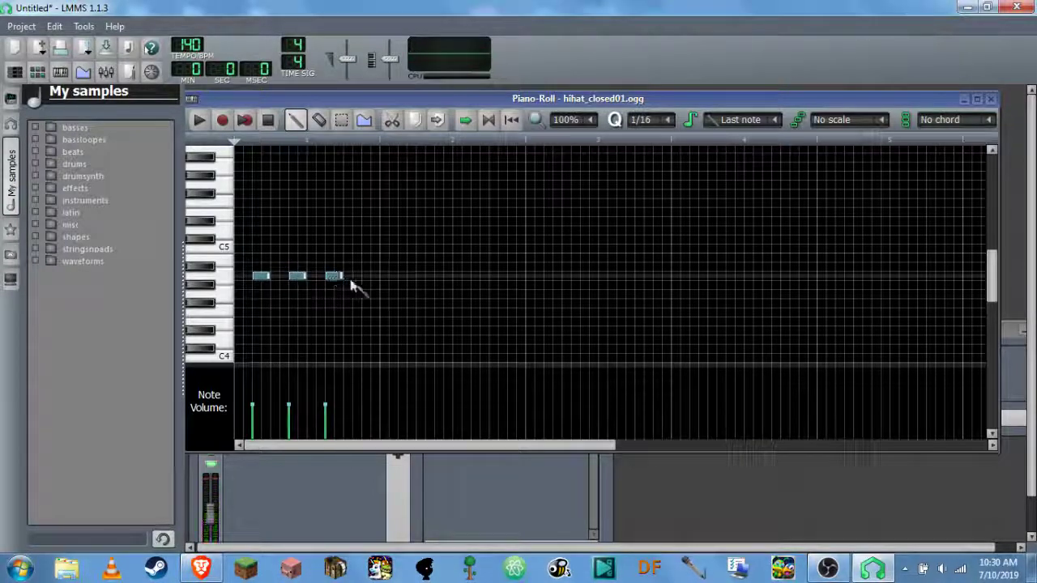
click(382, 278)
click(404, 279)
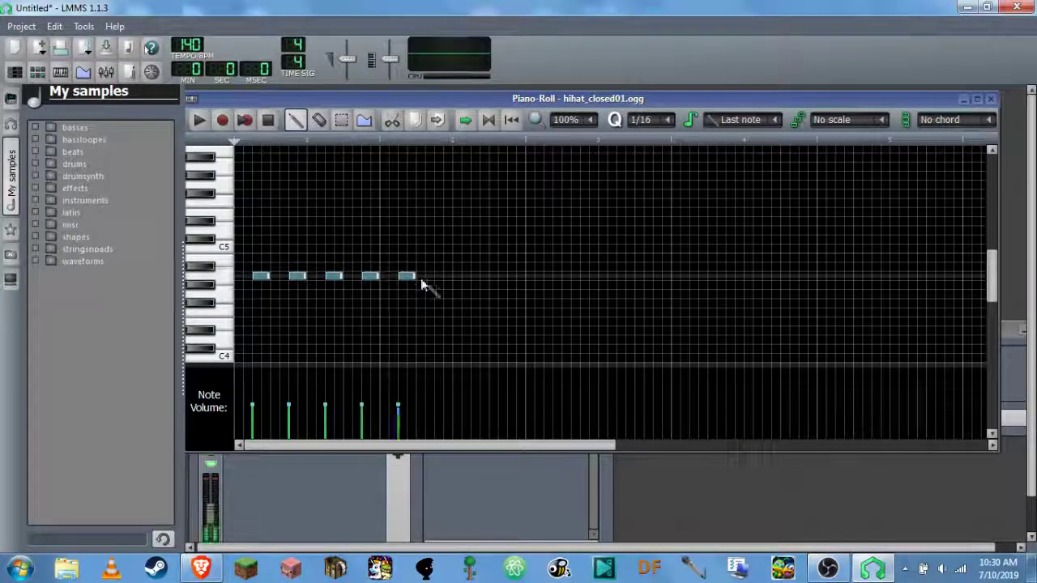
click(441, 278)
click(470, 276)
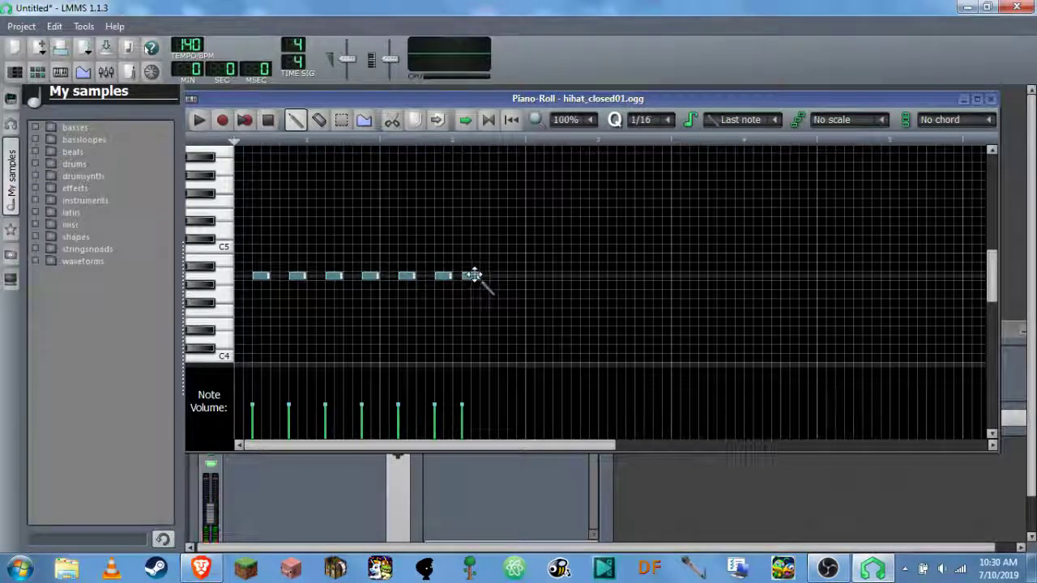
click(515, 278)
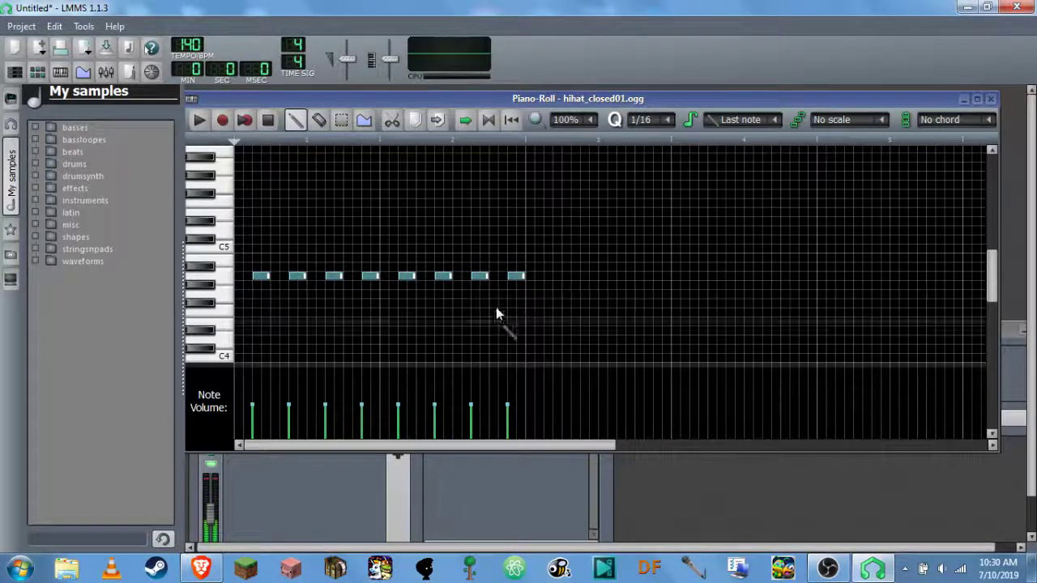
key(space)
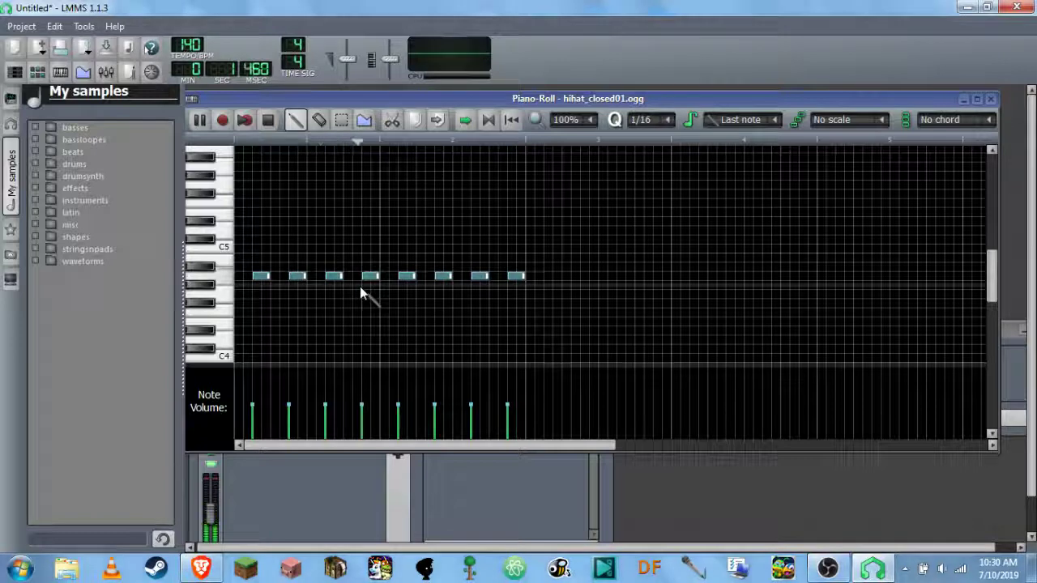
click(272, 128)
click(990, 98)
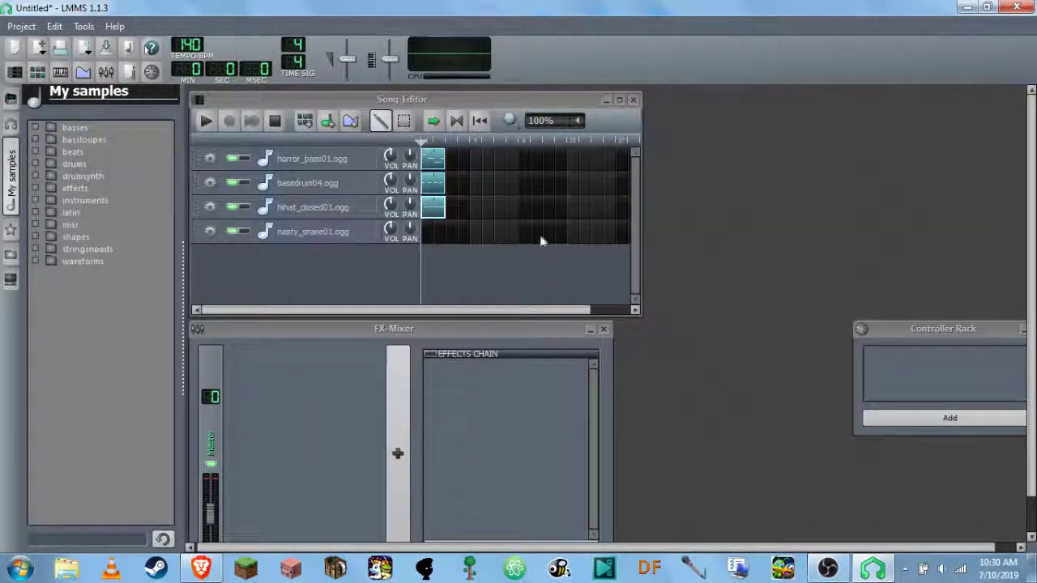
Create a two-bar nasty_snare01.ogg pattern with A4 eighth notes on beats two and four of each bar, and play it back.
double_click(432, 233)
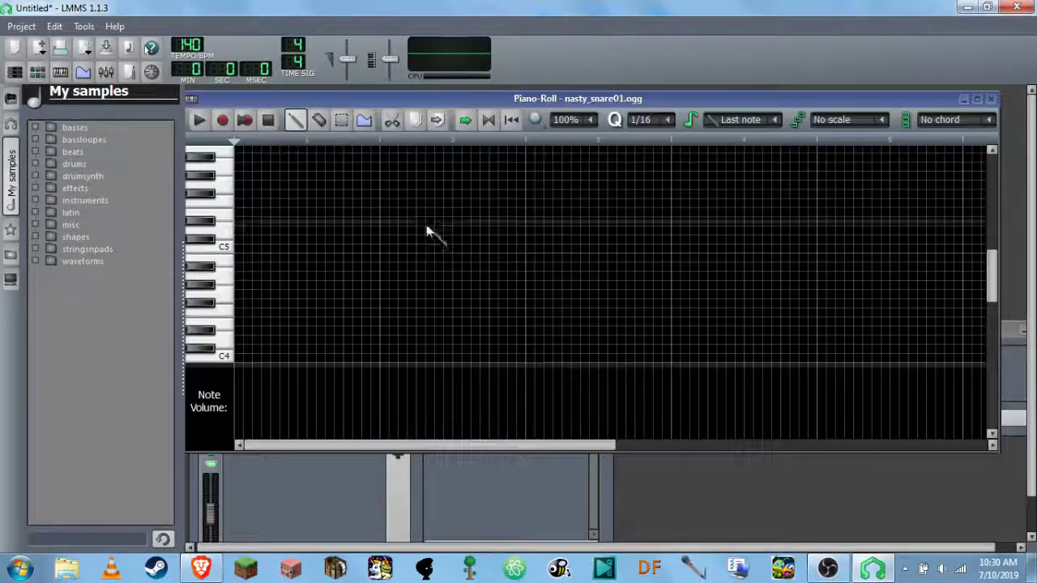
click(276, 276)
click(348, 276)
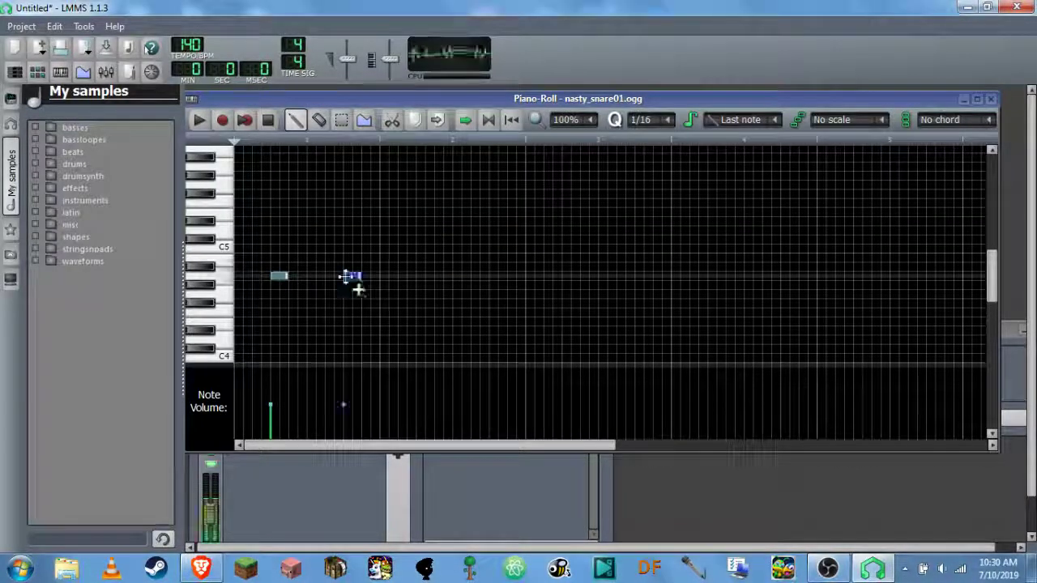
click(423, 276)
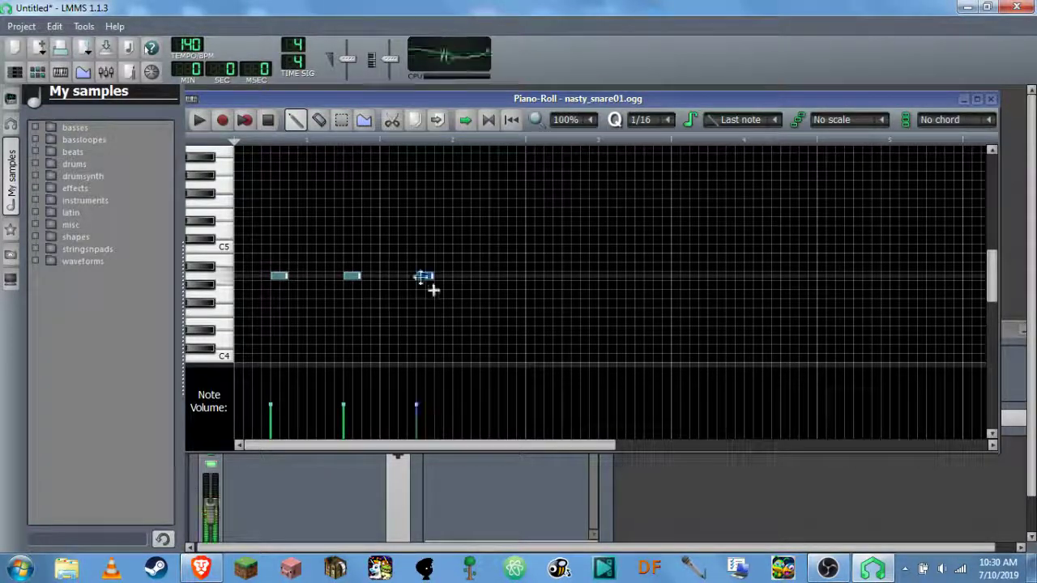
click(495, 276)
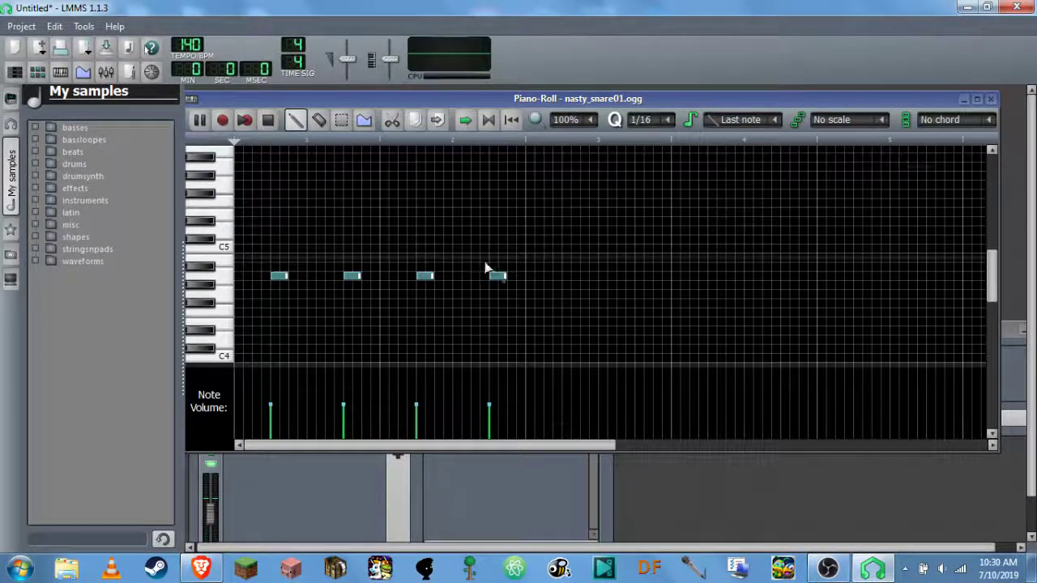
key(space)
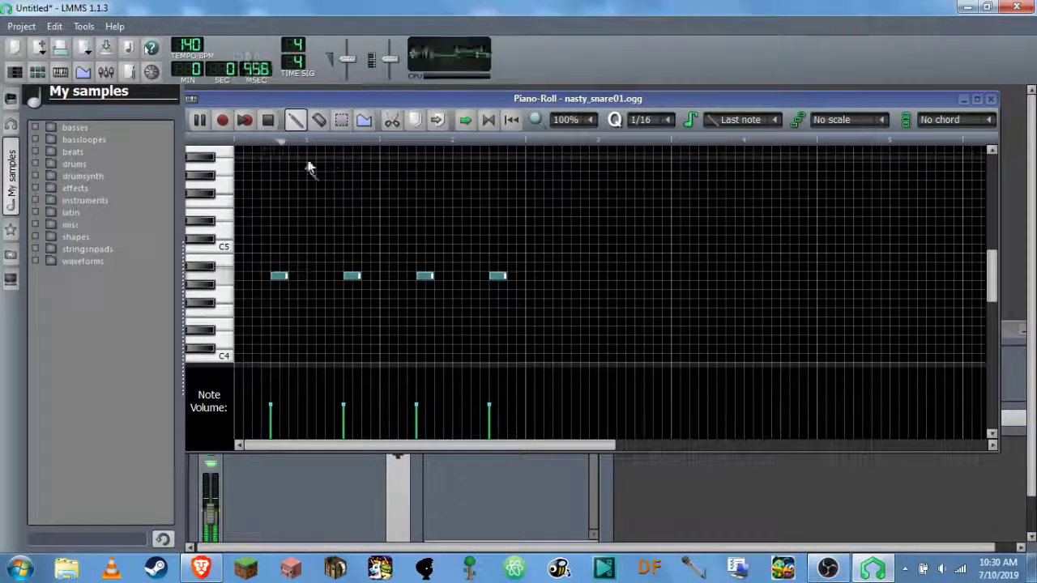
click(272, 123)
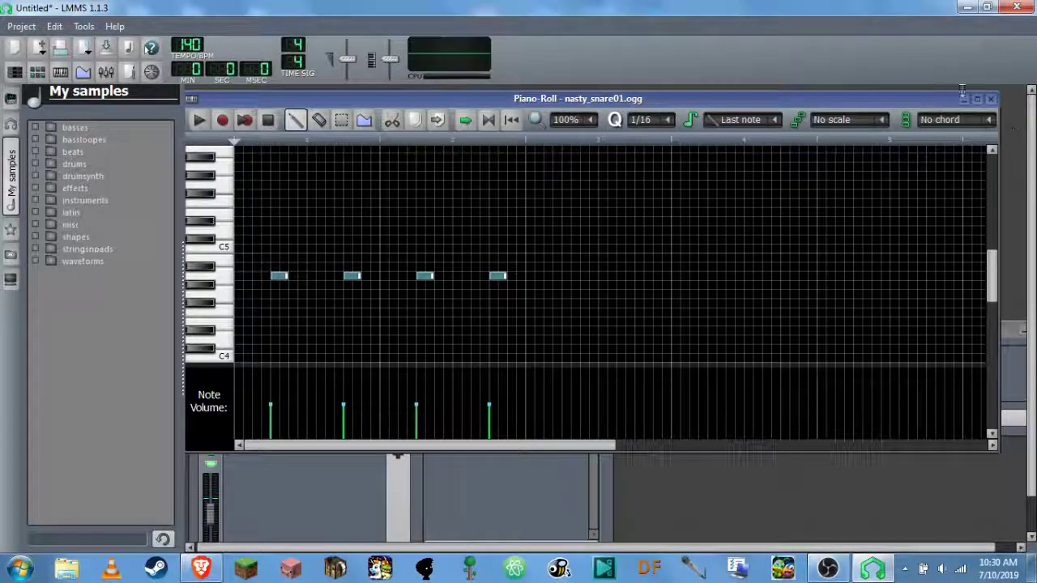
click(991, 98)
Mute the horror_bass01.ogg track and play the three drum tracks together.
click(234, 158)
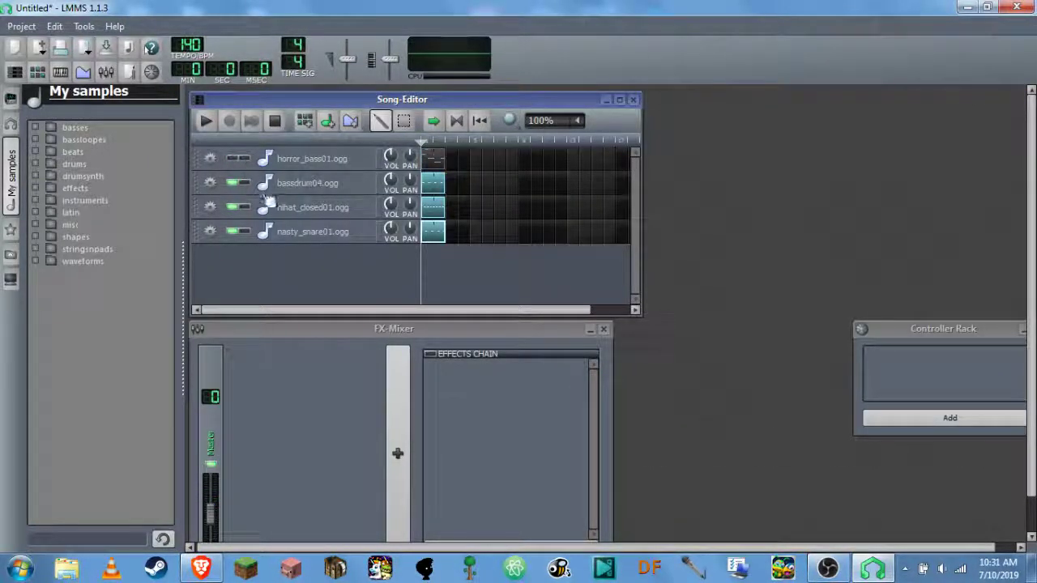
key(space)
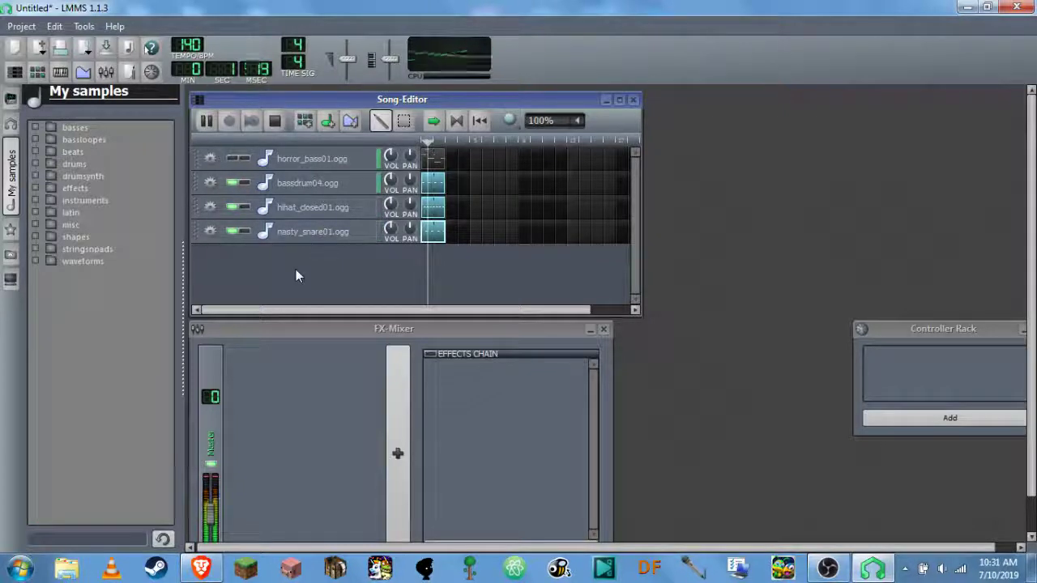
Open the volume value of the nasty_snare01.ogg track and replay the three drum tracks from the start.
double_click(390, 229)
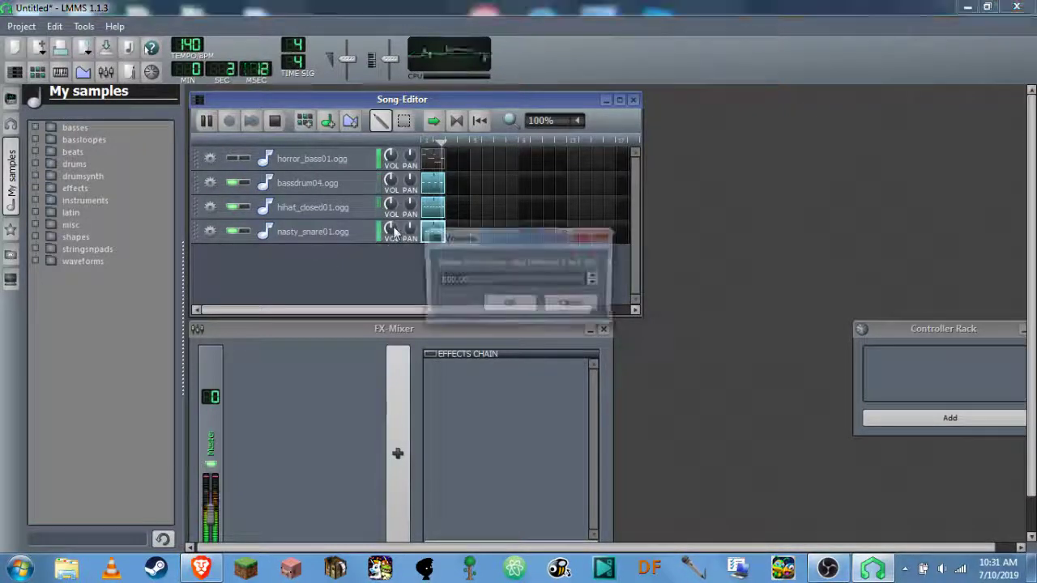
key(Escape)
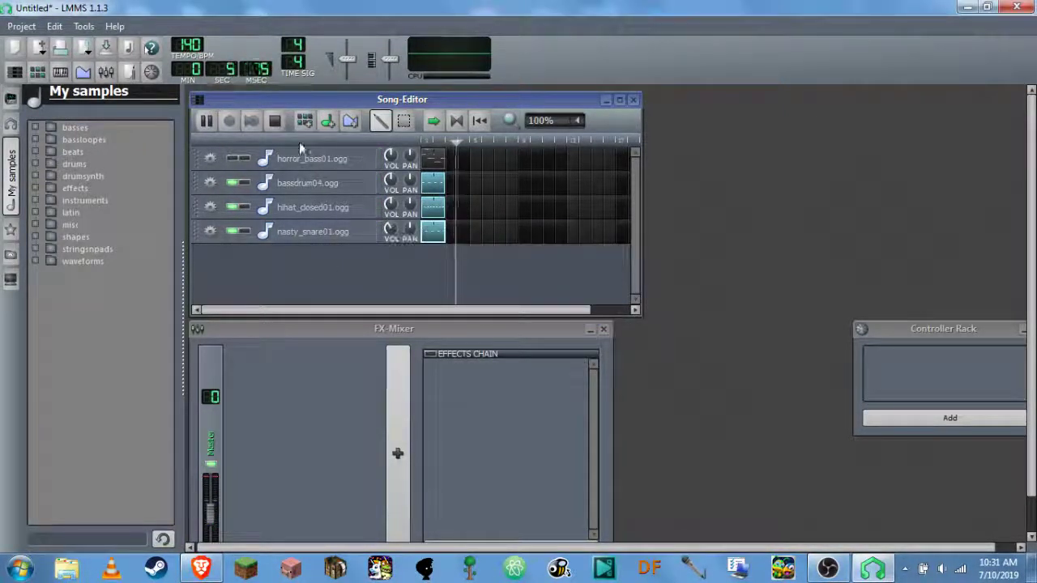
click(275, 120)
click(208, 122)
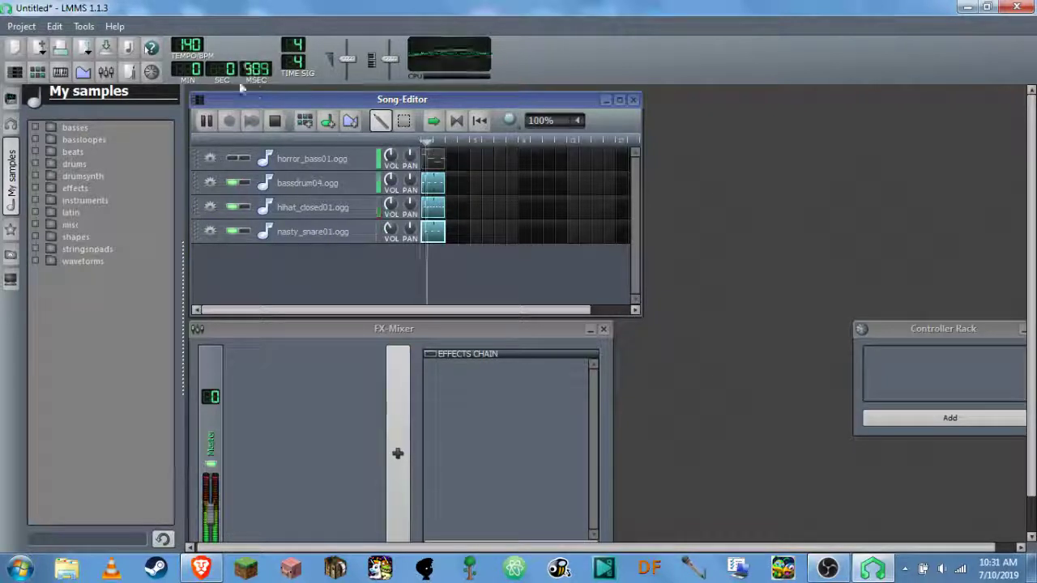
click(278, 122)
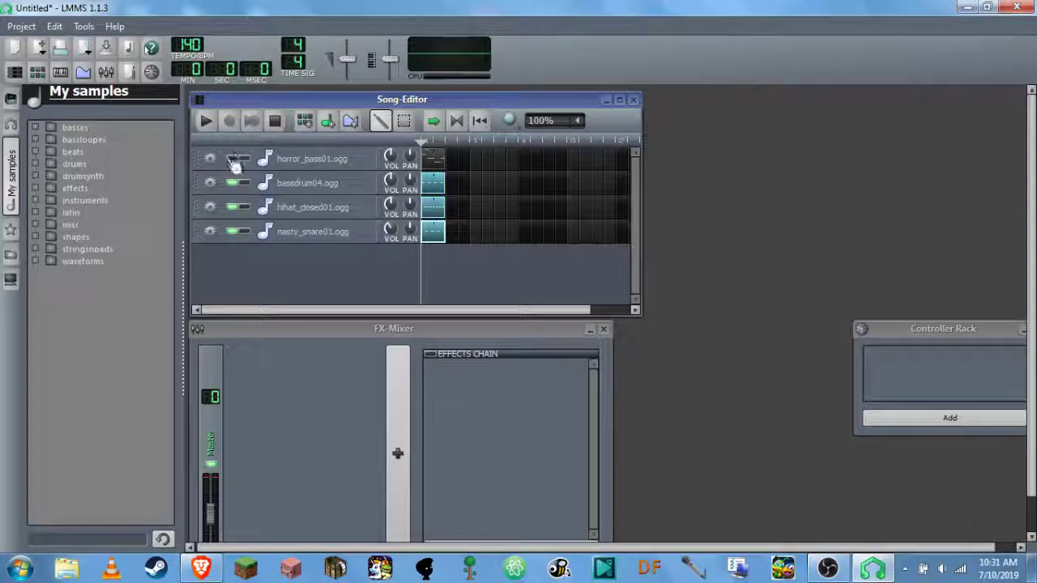
Unmute the horror_bass01.ogg track and play all four tracks together.
click(208, 120)
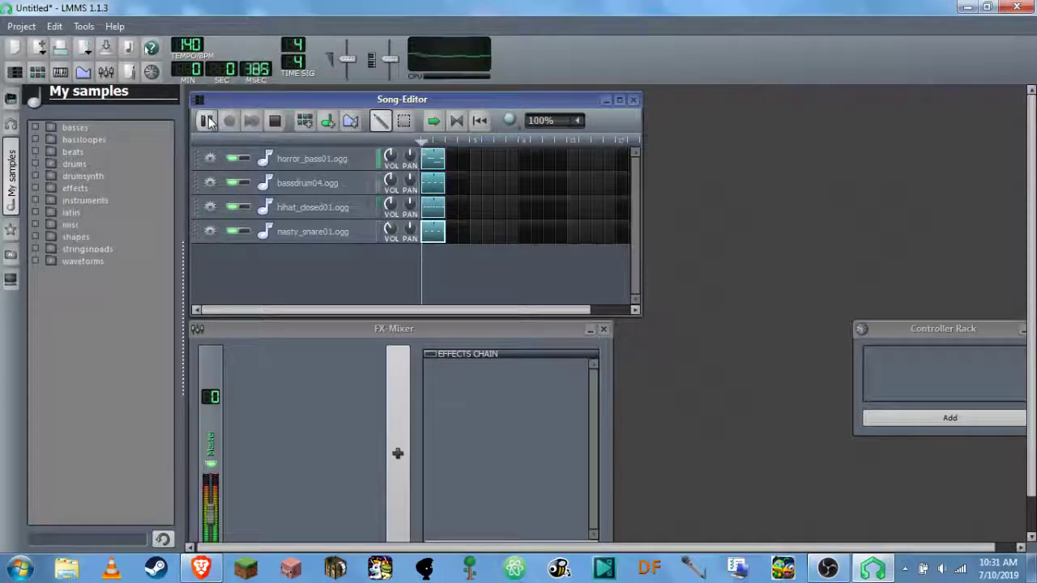
click(277, 121)
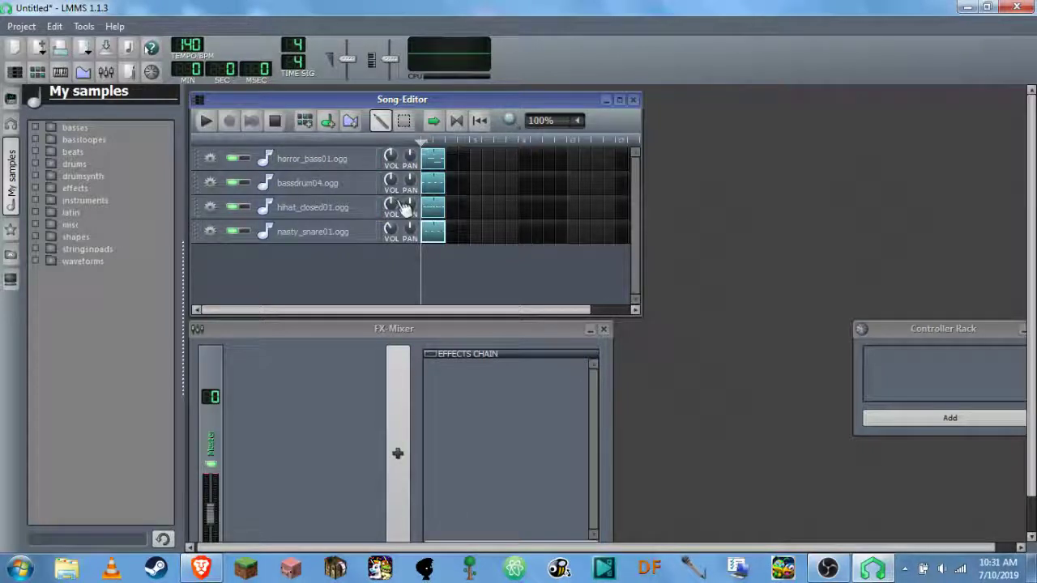
click(213, 122)
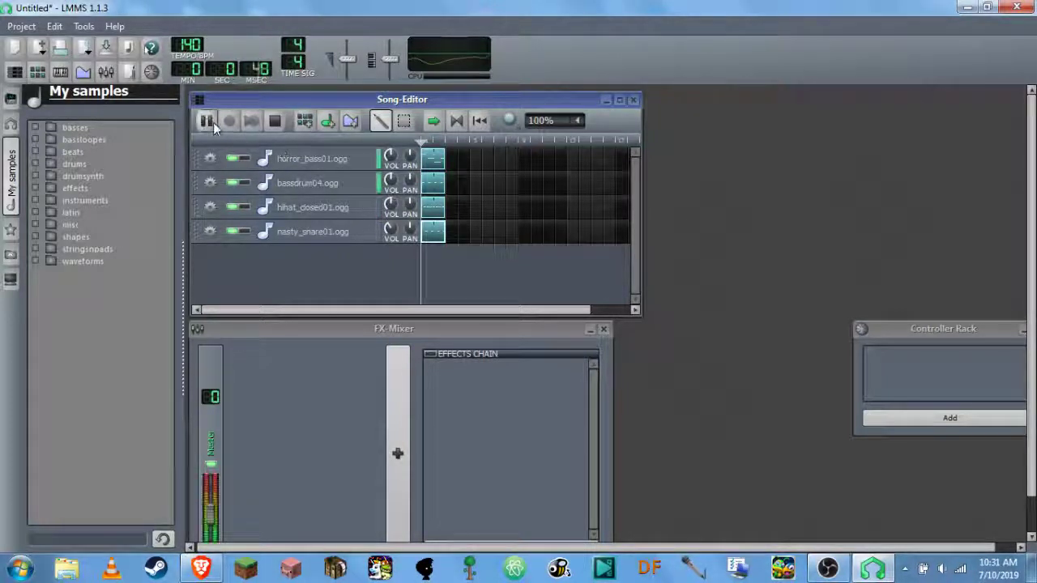
click(277, 122)
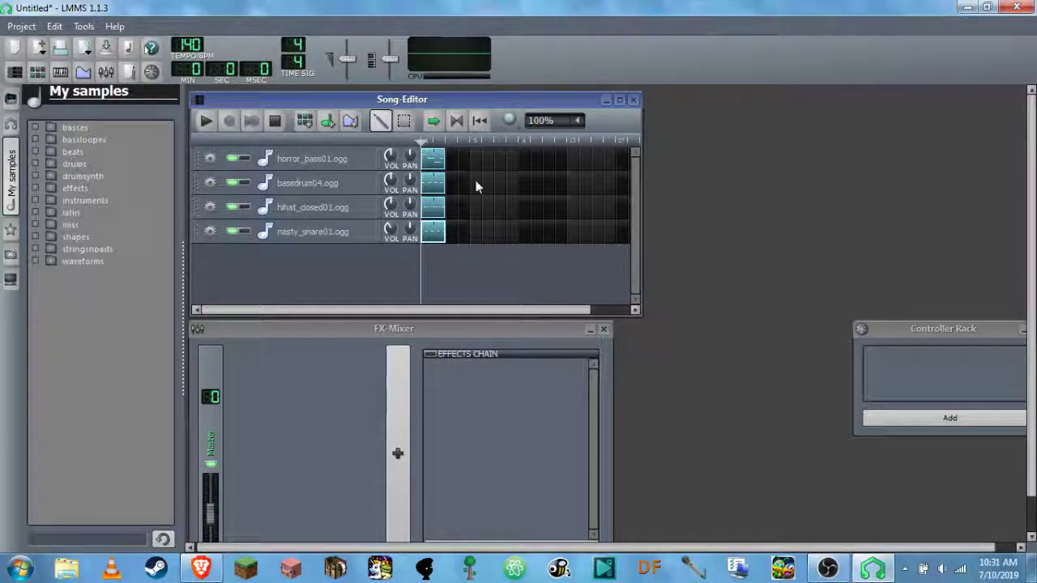
Copy the two-bar horror_bass01.ogg pattern and paste it three times in a row at bars 3, 5 and 7.
right_click(435, 162)
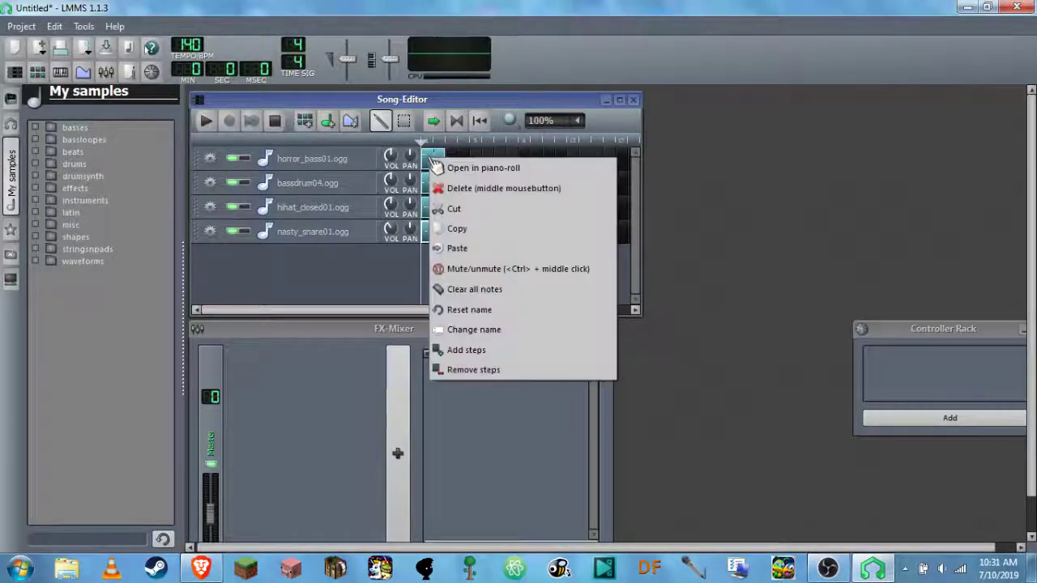
click(454, 227)
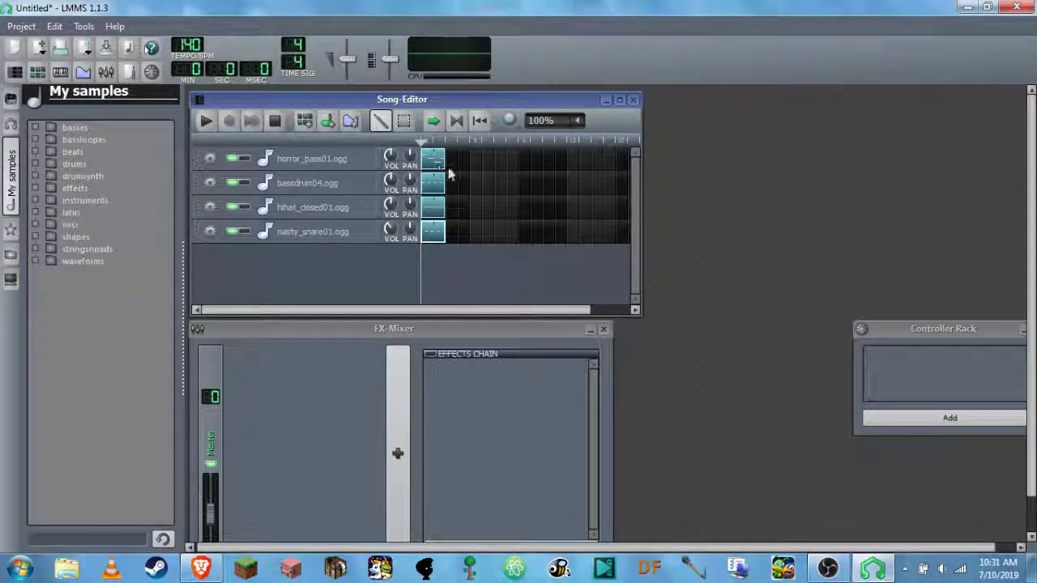
right_click(452, 162)
click(478, 251)
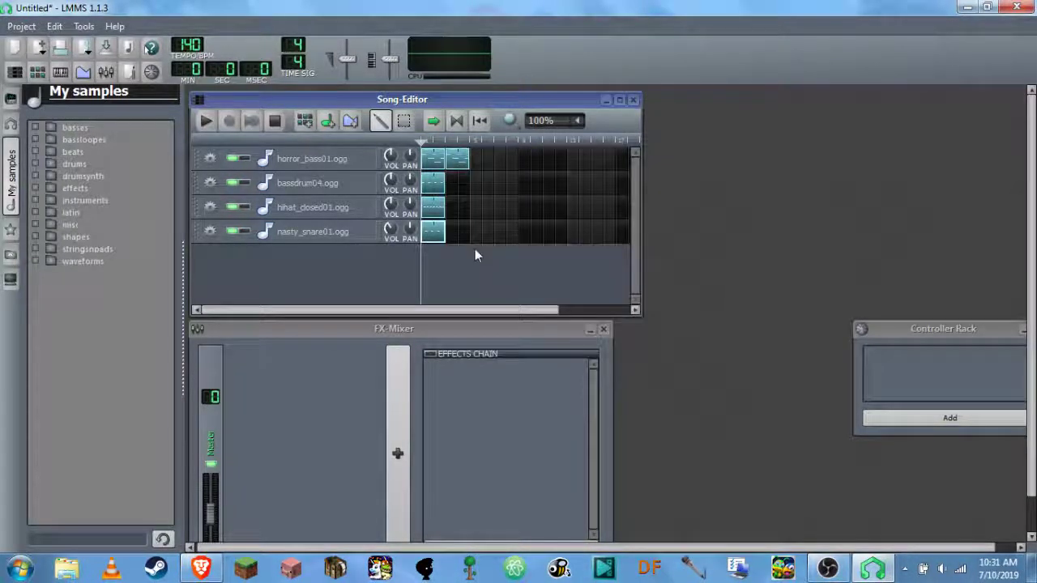
click(458, 159)
right_click(474, 162)
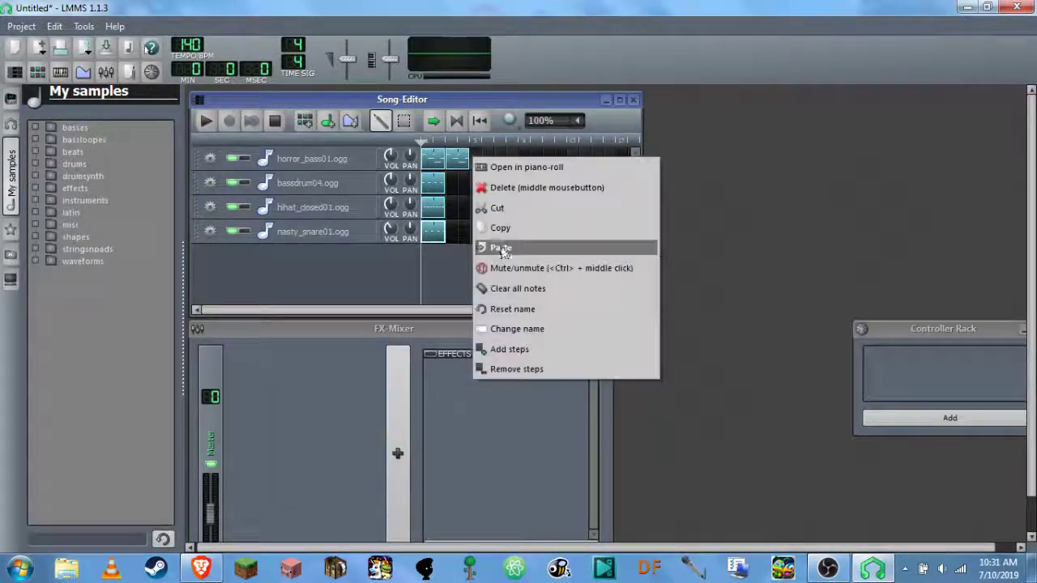
click(502, 253)
right_click(504, 173)
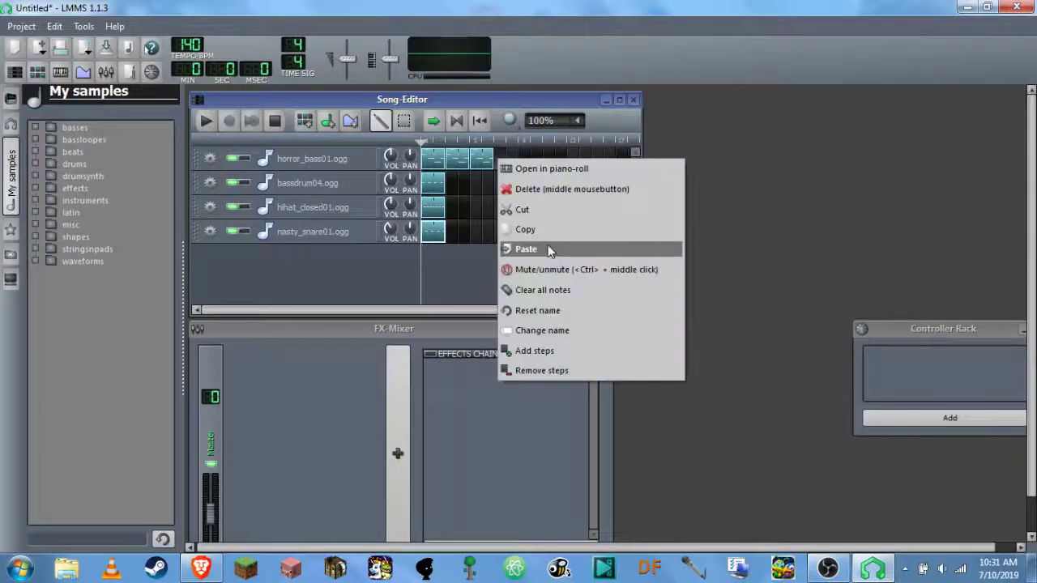
click(532, 248)
Copy the two-bar bassdrum04.ogg pattern and paste it three times in a row at bars 3, 5 and 7.
right_click(423, 188)
click(465, 256)
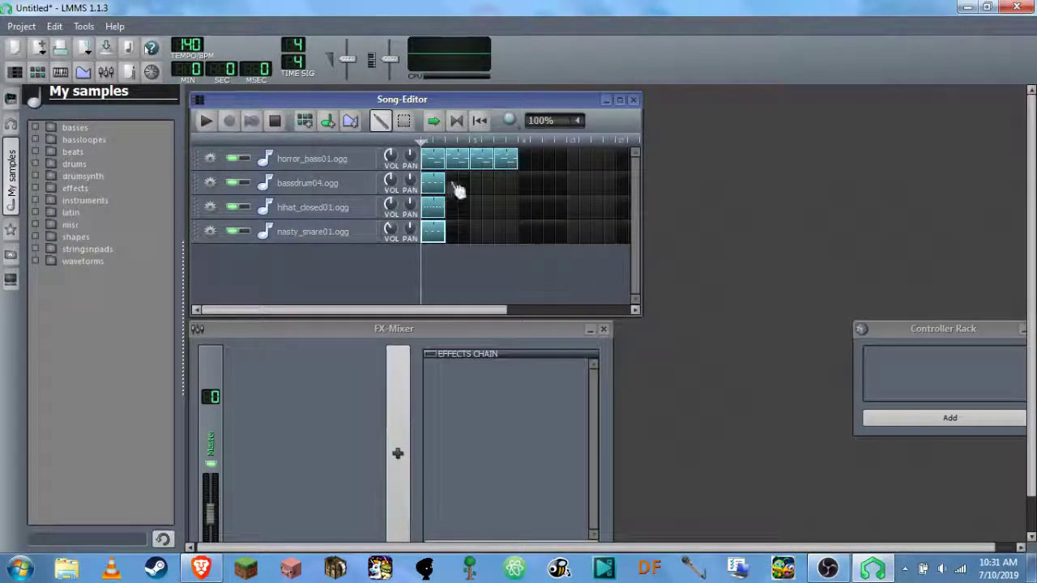
right_click(442, 173)
click(486, 261)
right_click(475, 186)
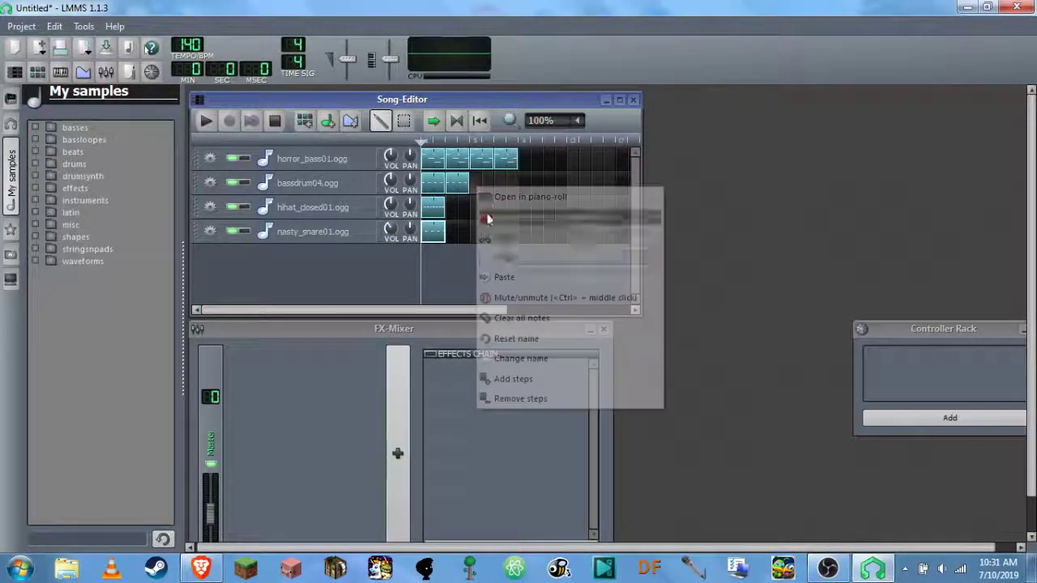
click(505, 276)
right_click(492, 184)
click(518, 276)
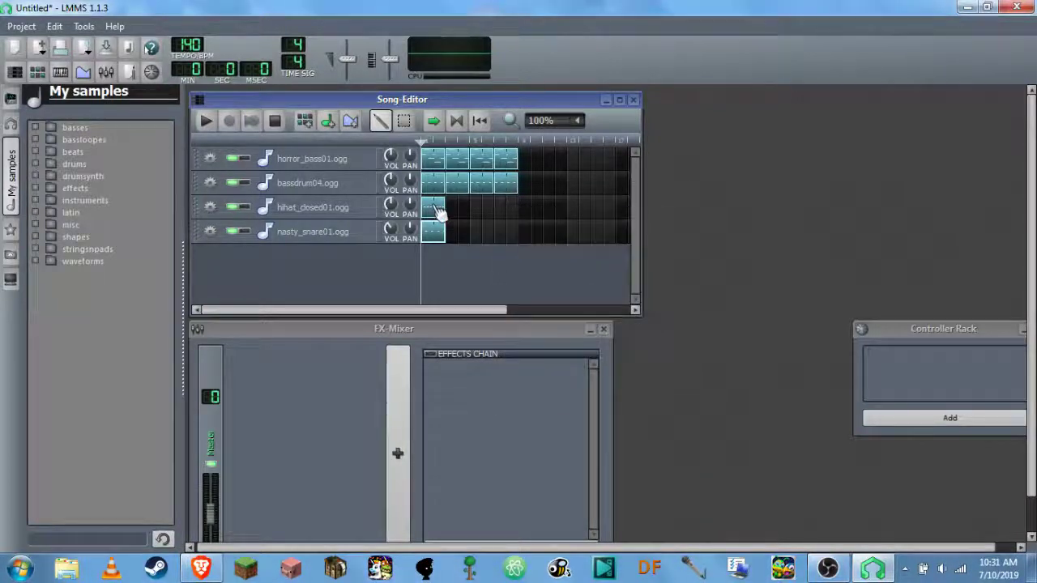
Copy the two-bar hihat_closed01.ogg pattern and paste it three times in a row at bars 3, 5 and 7.
right_click(438, 213)
click(465, 273)
right_click(454, 213)
click(480, 304)
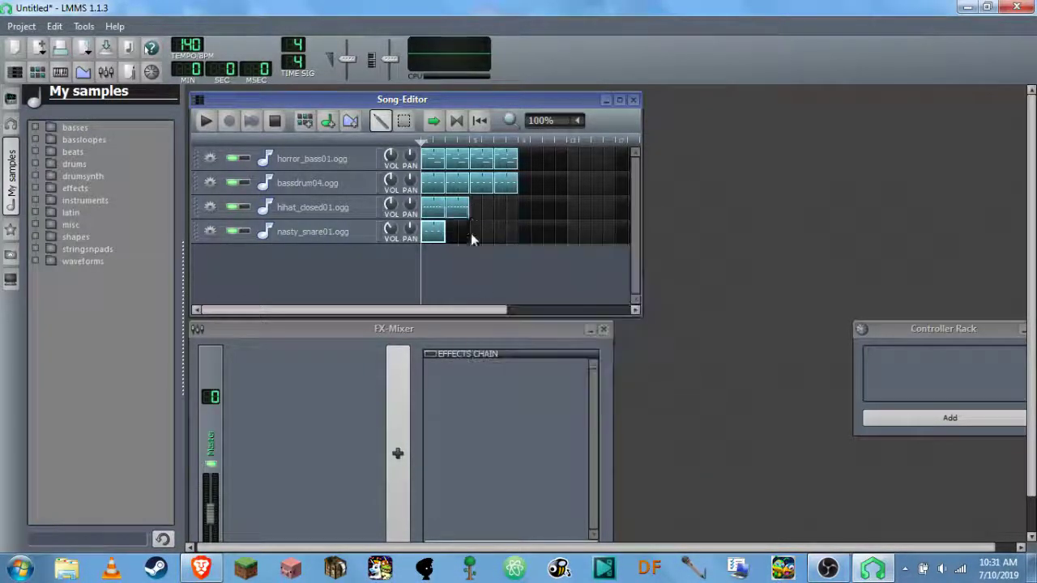
right_click(475, 201)
click(512, 287)
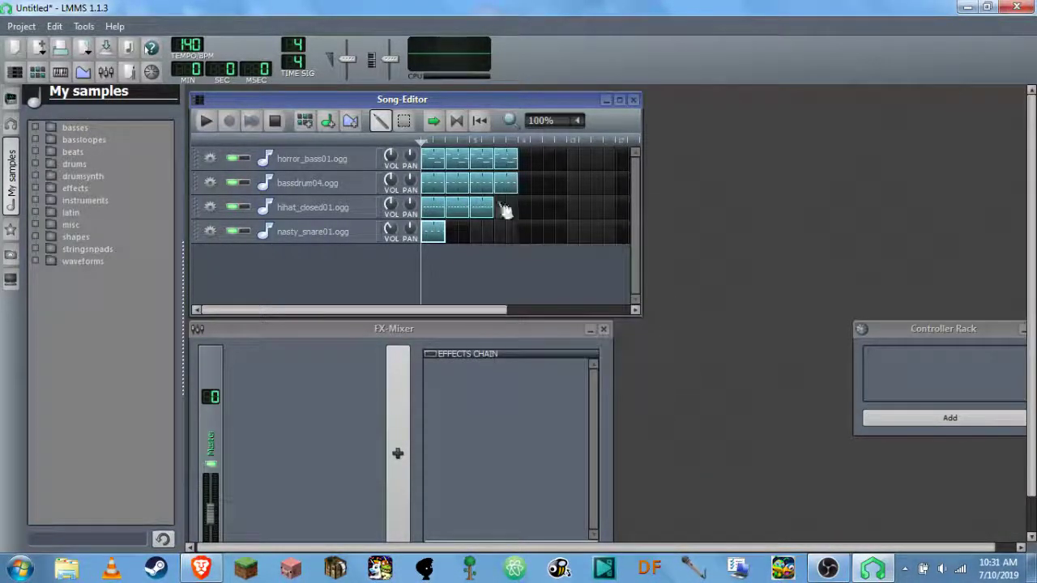
right_click(499, 207)
click(523, 294)
Copy the two-bar nasty_snare01.ogg pattern and paste it three times in a row at bars 3, 5 and 7.
right_click(433, 232)
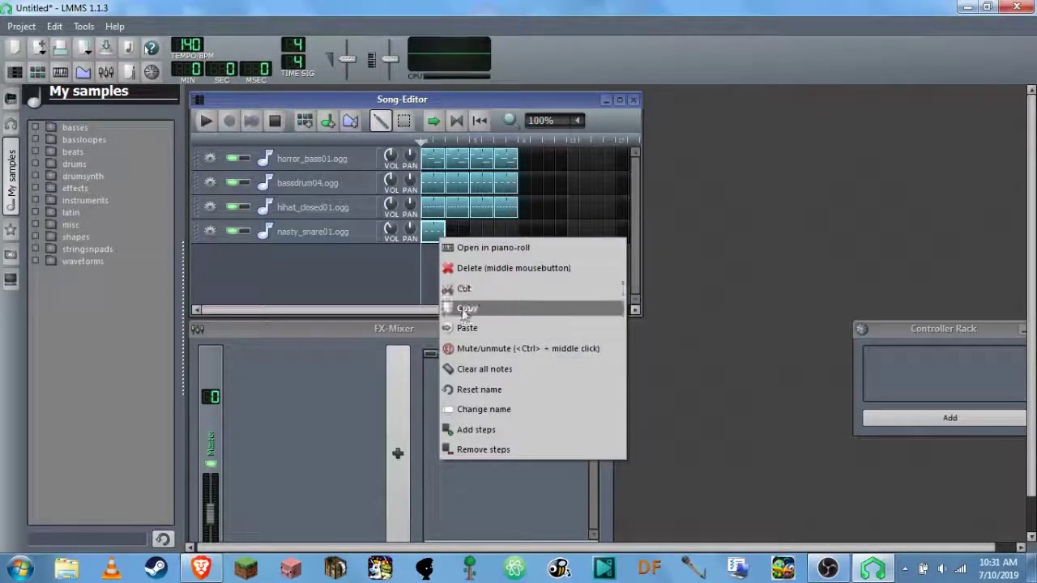
click(466, 303)
right_click(445, 232)
click(486, 323)
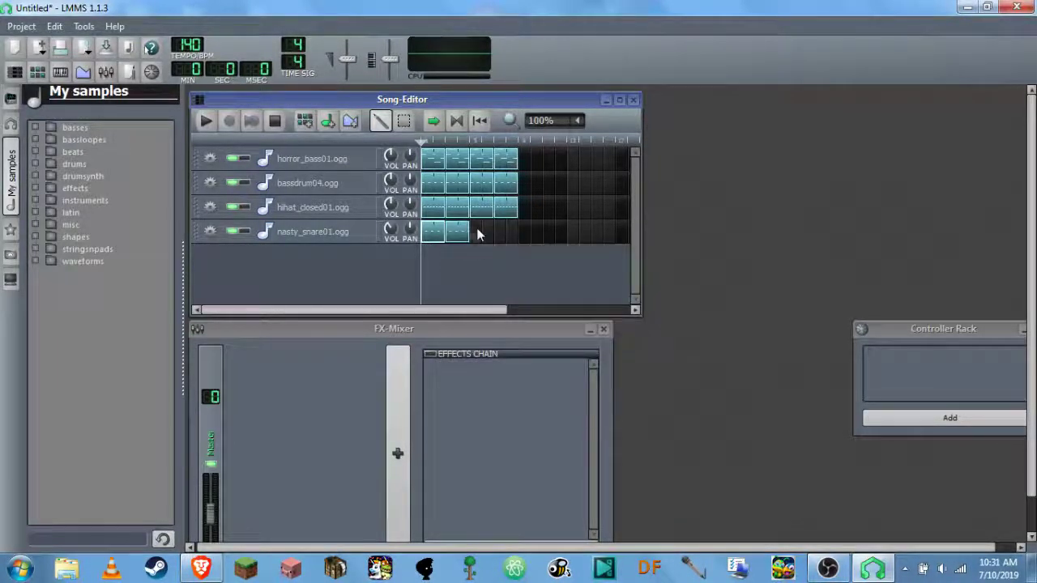
right_click(477, 230)
click(522, 319)
right_click(497, 231)
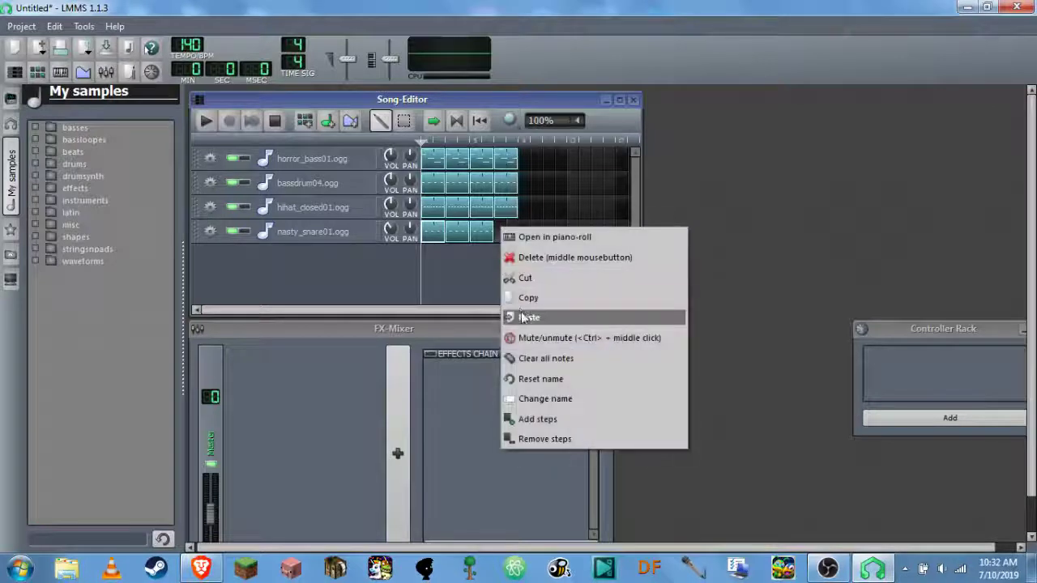
click(525, 319)
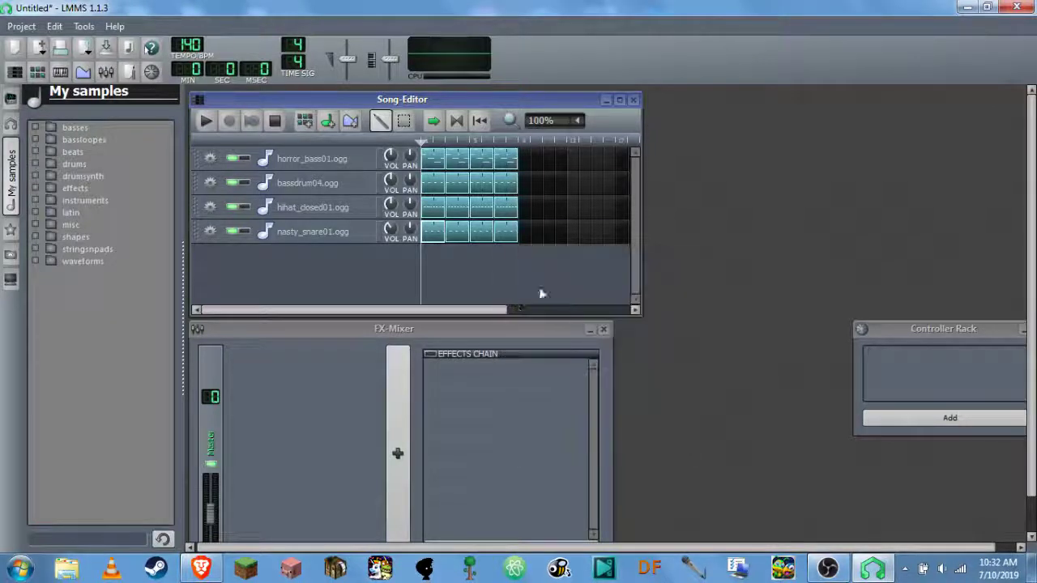
Play the eight-bar arrangement of all four tracks, slightly lower the system volume, and stop playback.
click(204, 126)
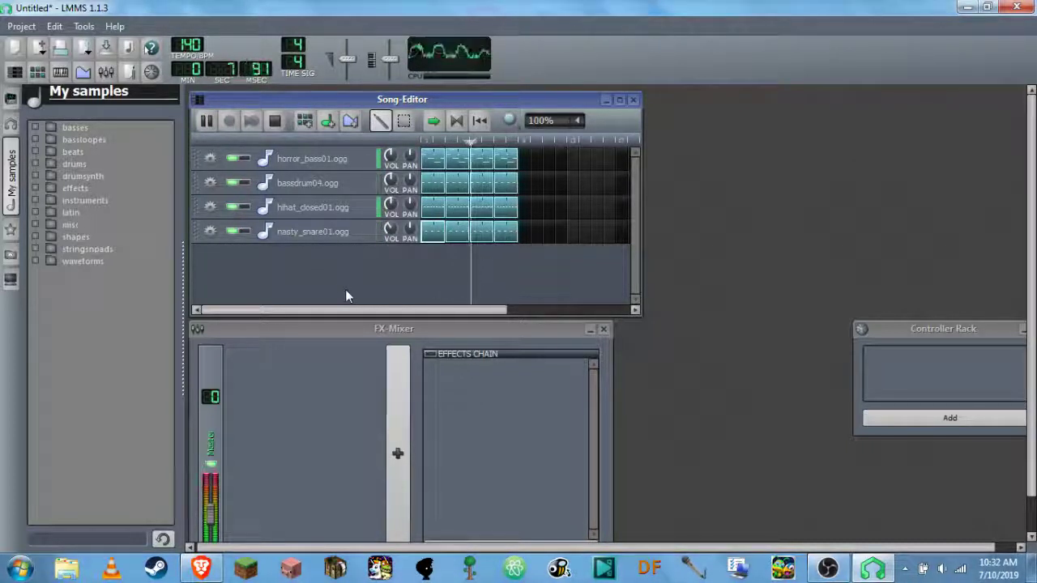
click(941, 569)
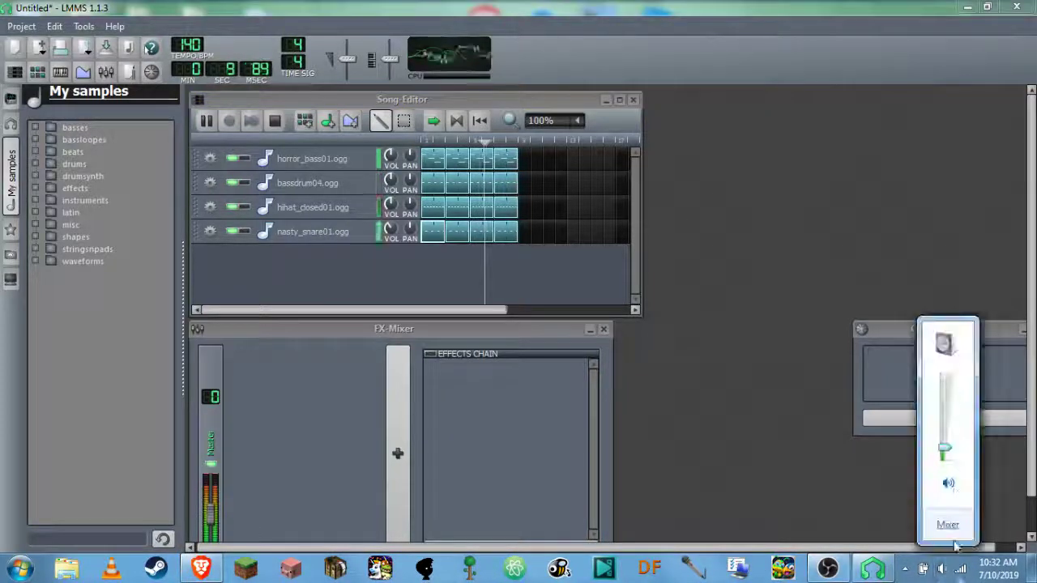
mouse_move(944, 450)
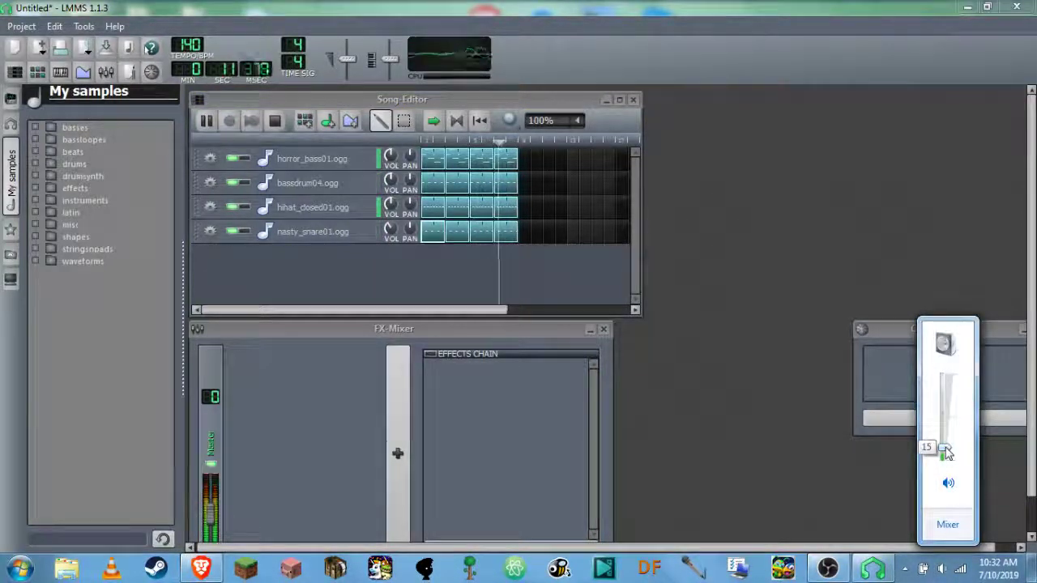
drag(944, 450, 949, 463)
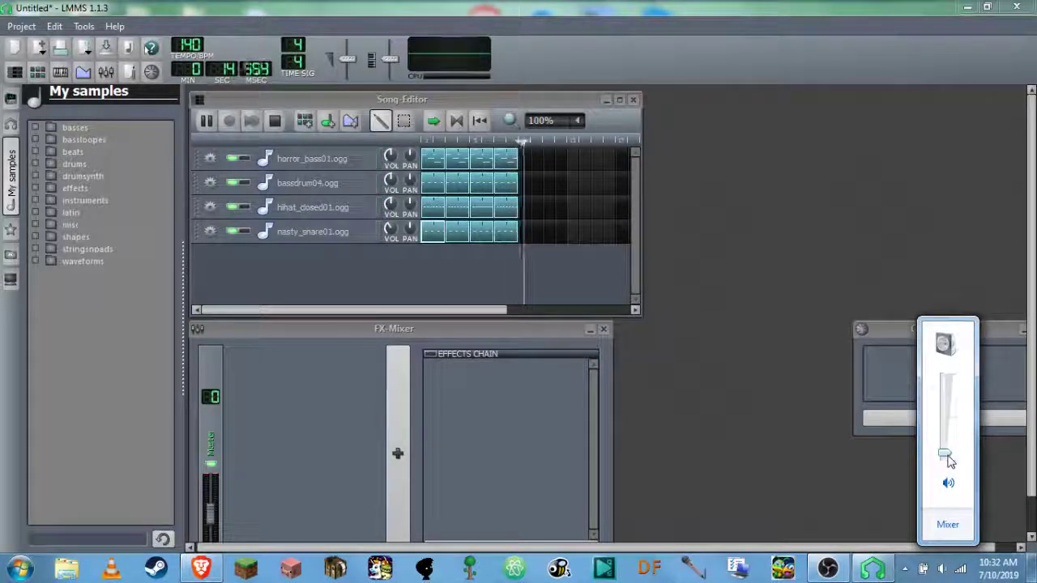
click(759, 434)
key(space)
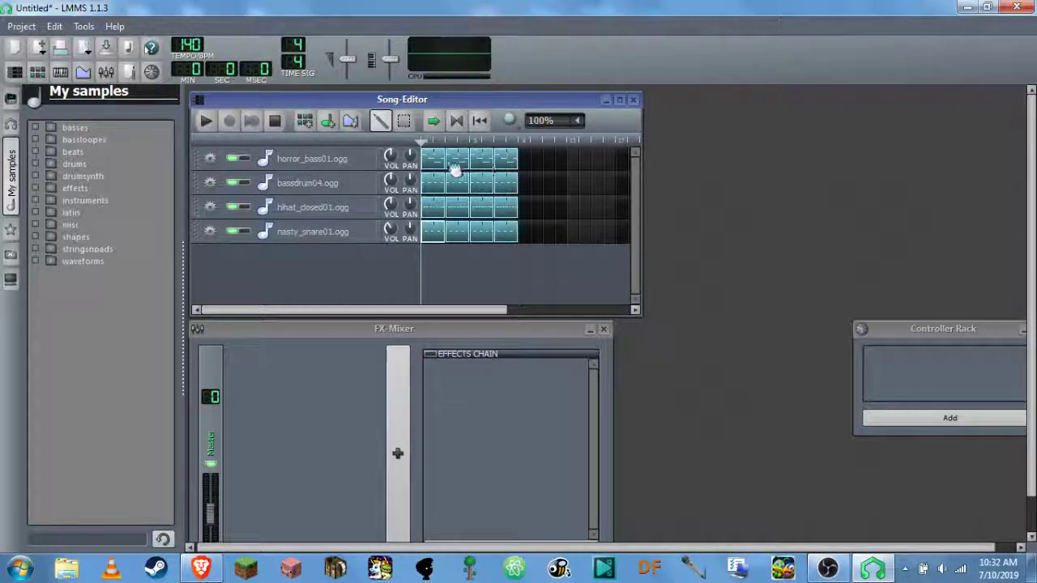
Create a new horror_bass01.ogg pattern at bar 9 and fill its first bar with four quarter notes on A4.
double_click(528, 164)
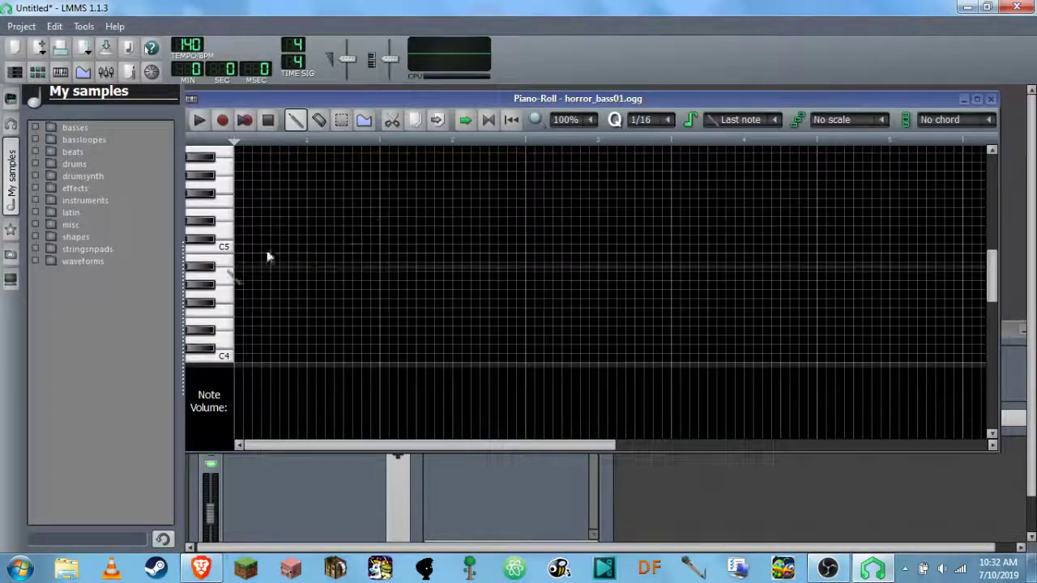
click(244, 278)
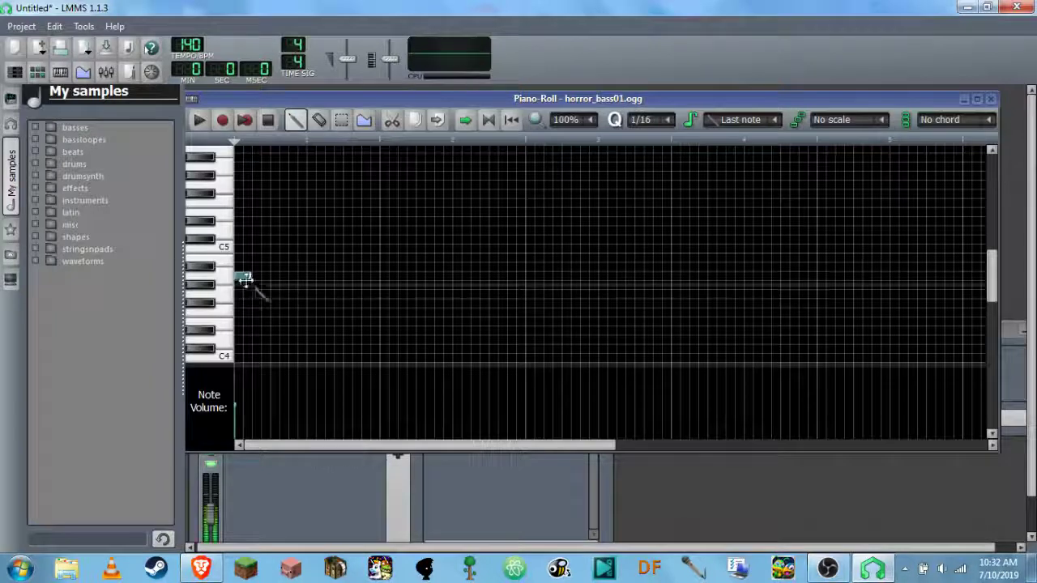
drag(247, 277, 267, 276)
click(272, 277)
click(308, 276)
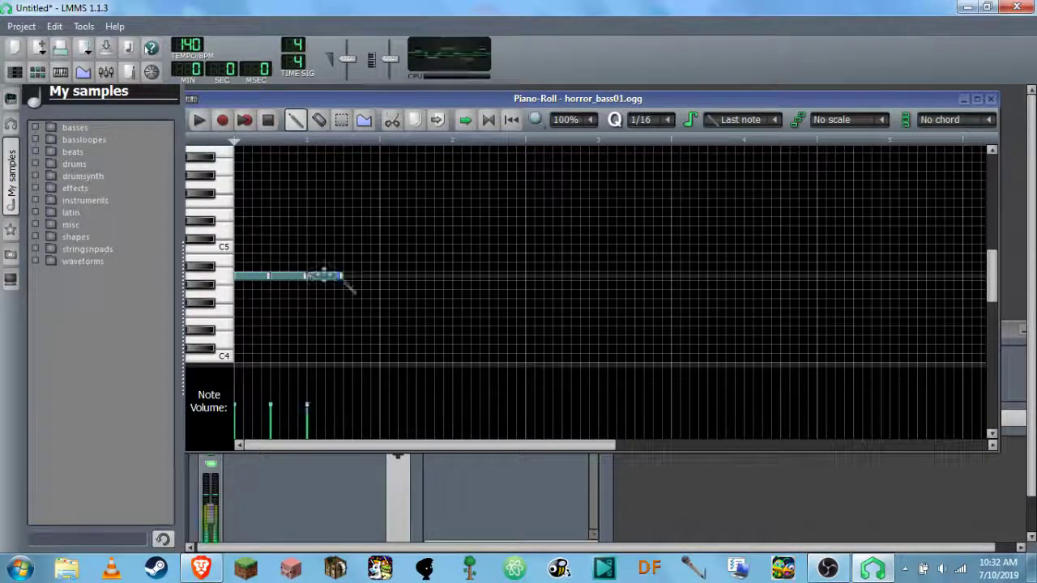
click(345, 276)
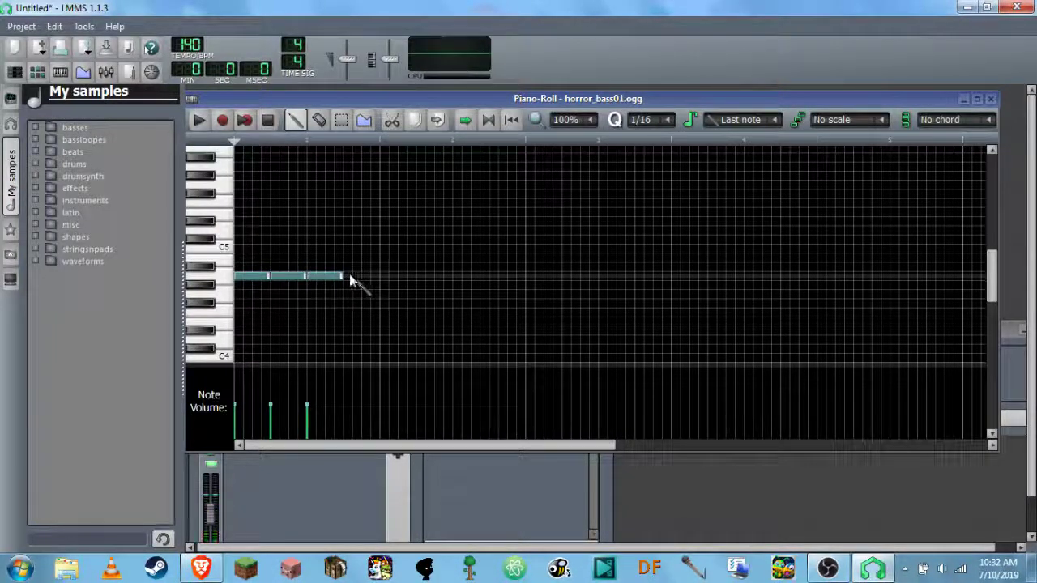
Lower the volume of the second A4 note and set the third note's volume to 50.
double_click(272, 411)
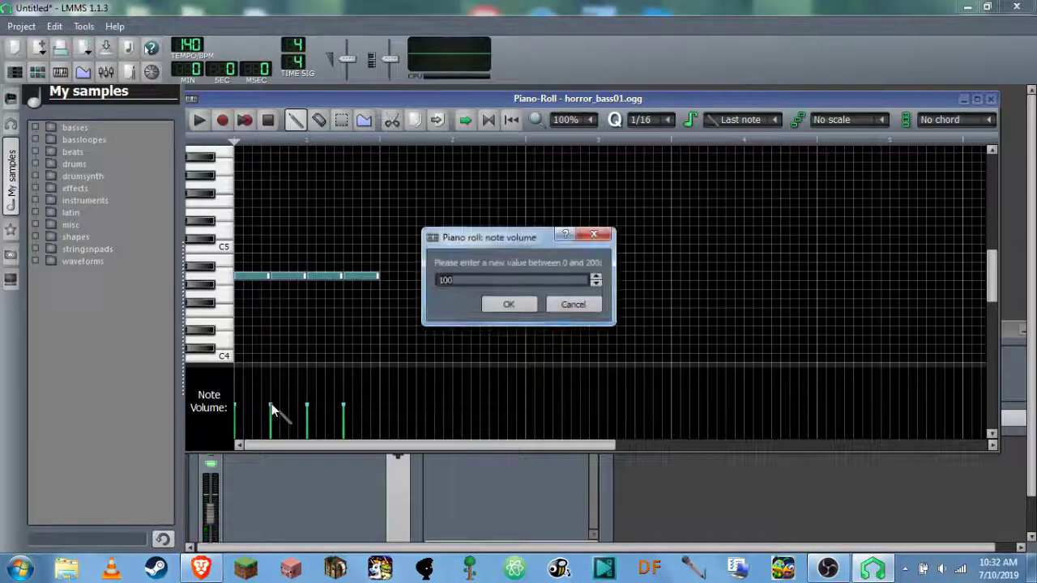
key(Return)
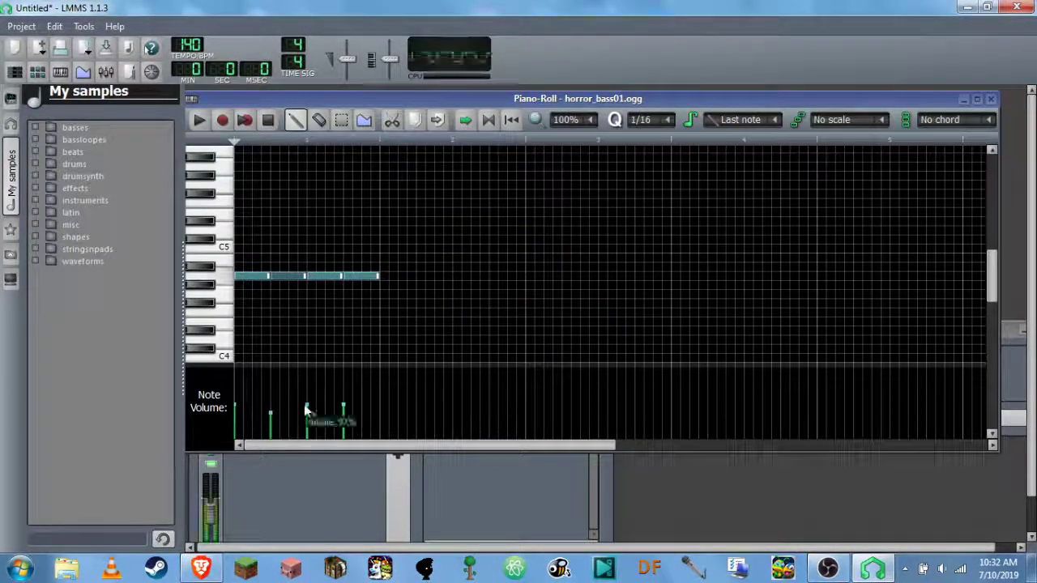
double_click(307, 411)
text(50)
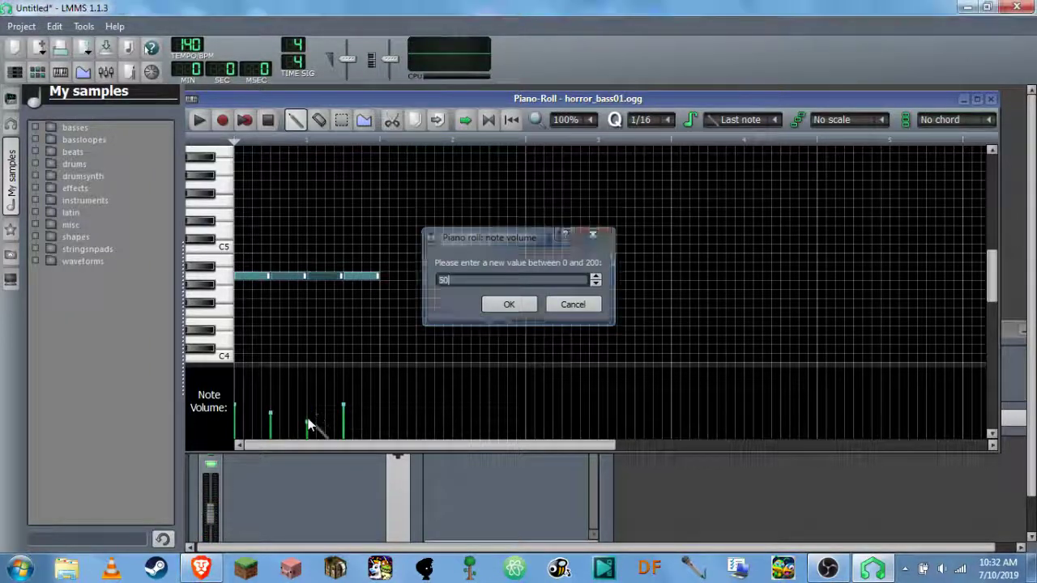
key(Return)
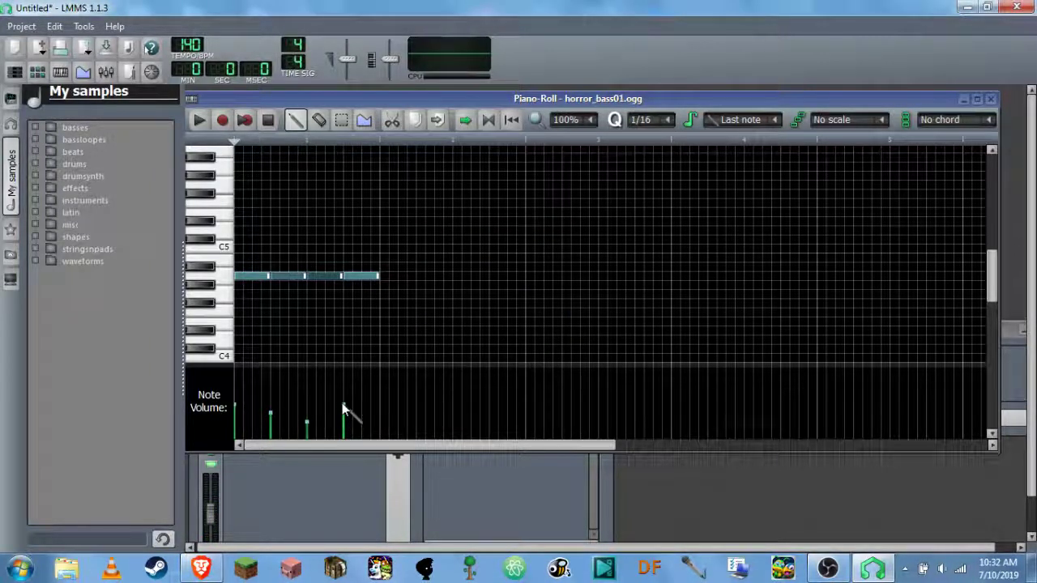
Set the fourth A4 note's volume to 20 and add three more quarter notes on A4 directly after it.
click(342, 405)
double_click(344, 409)
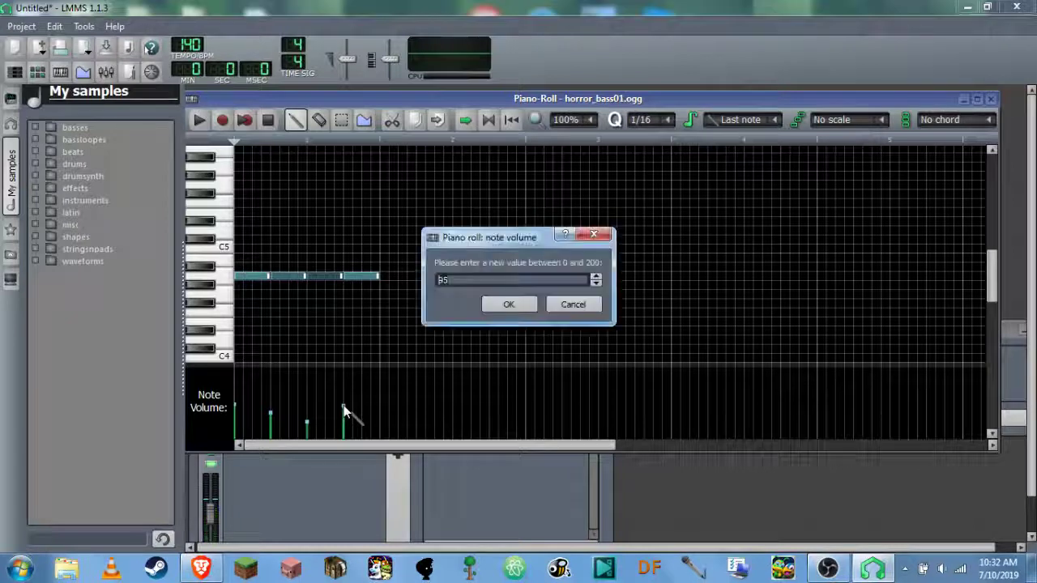
text(20)
key(Return)
click(383, 276)
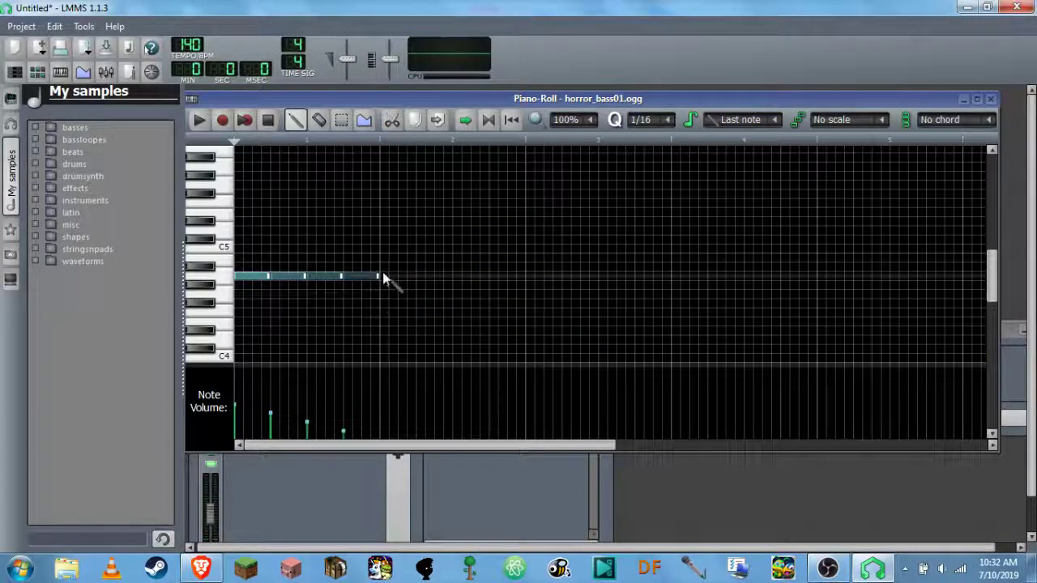
click(458, 277)
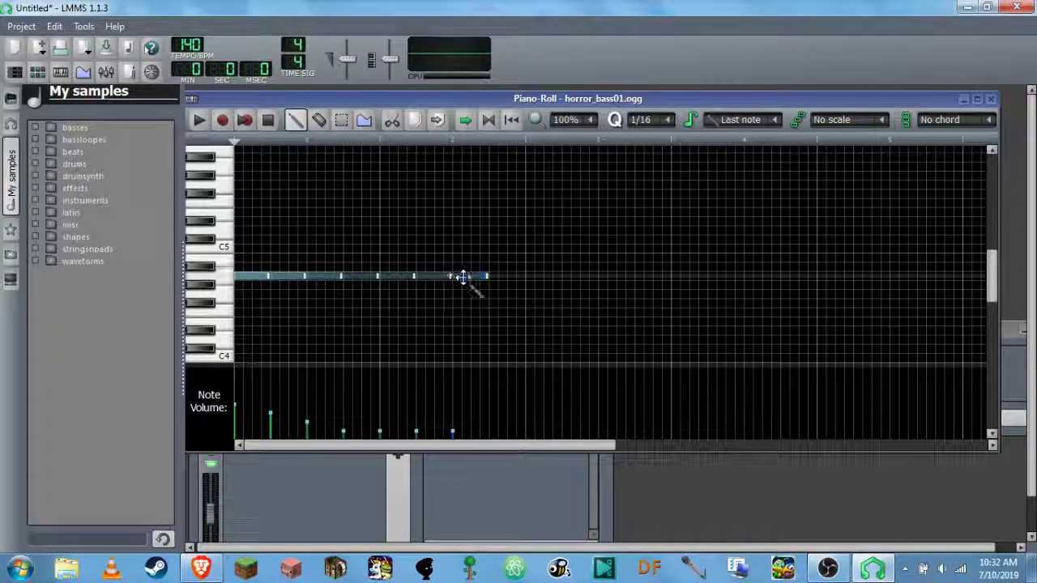
Fade out the last three A4 notes, setting the fifth note's volume to 10 and the sixth and seventh progressively lower.
double_click(381, 431)
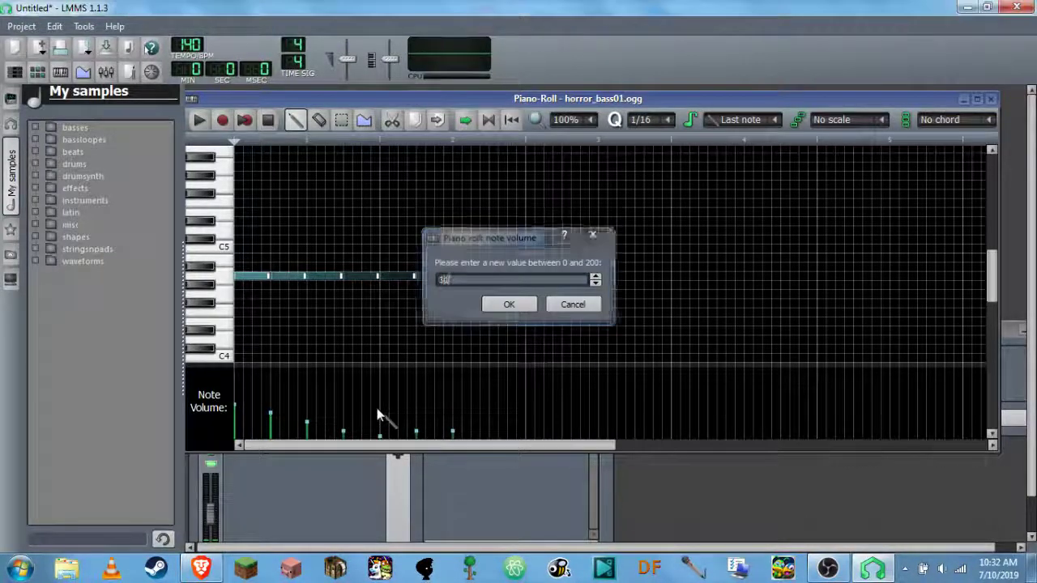
double_click(417, 434)
text(0)
key(Return)
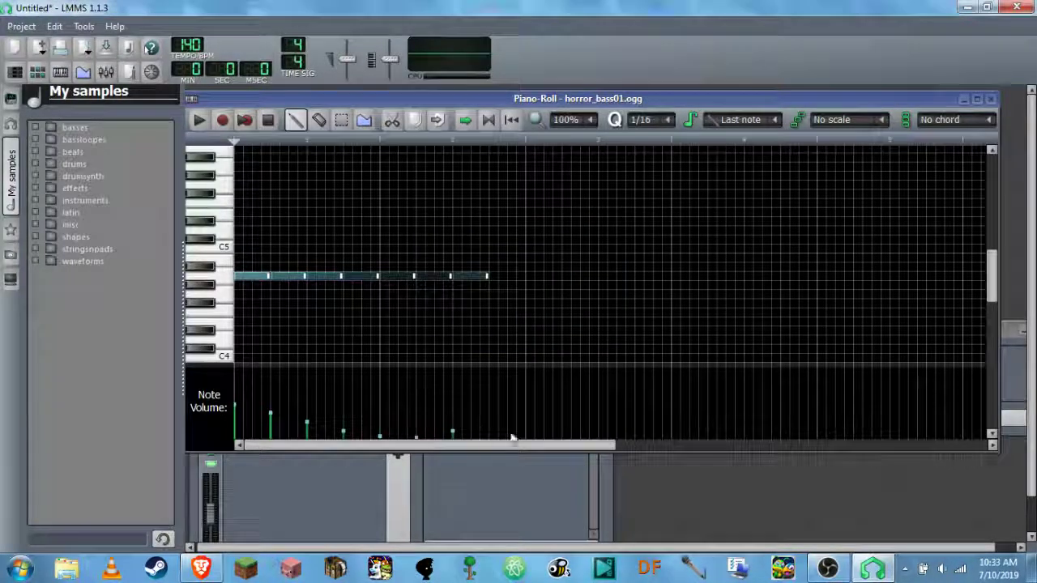
double_click(453, 433)
text(0)
key(Return)
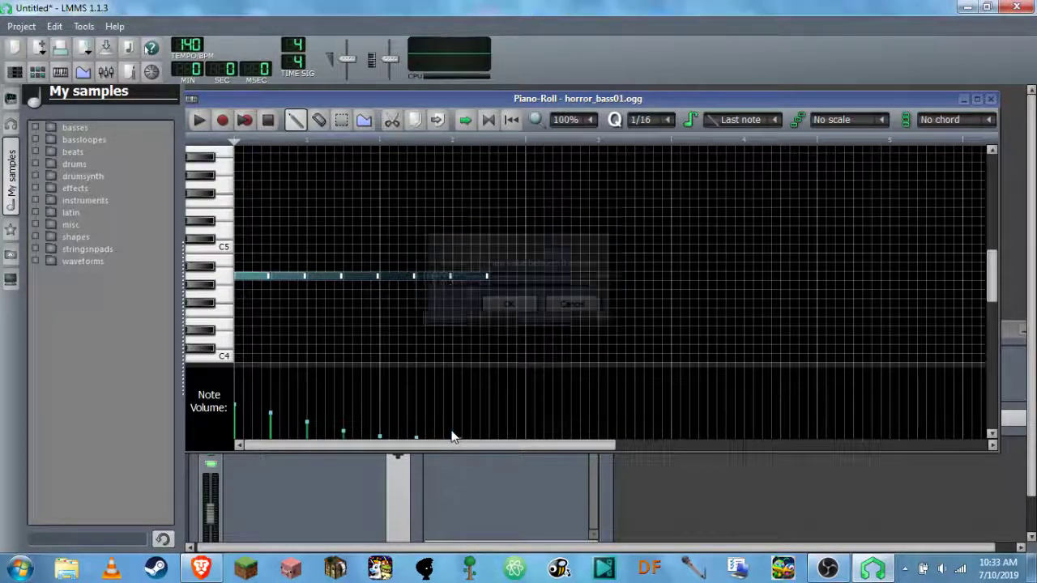
Play the new horror_bass01.ogg pattern briefly, stop it, and close the Piano-Roll.
click(197, 124)
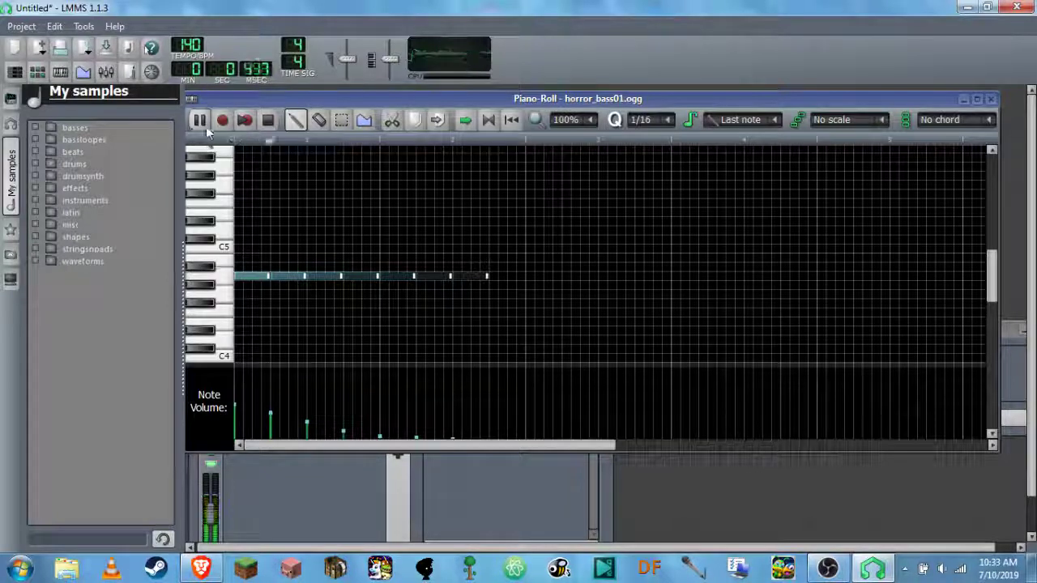
click(268, 121)
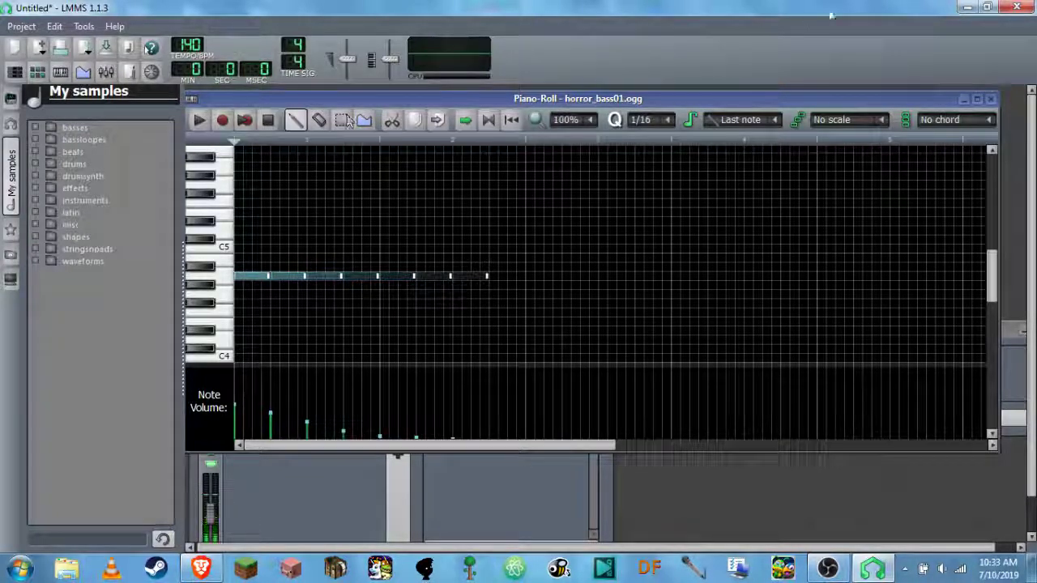
click(991, 98)
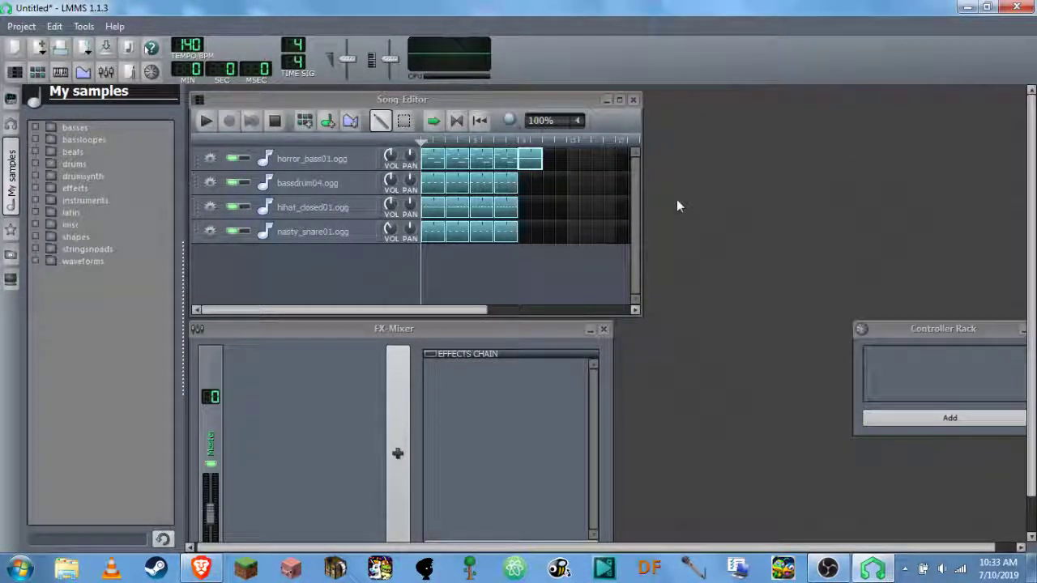
Play the whole song through the new bass section, slightly raise the system volume, and stop playback.
click(207, 120)
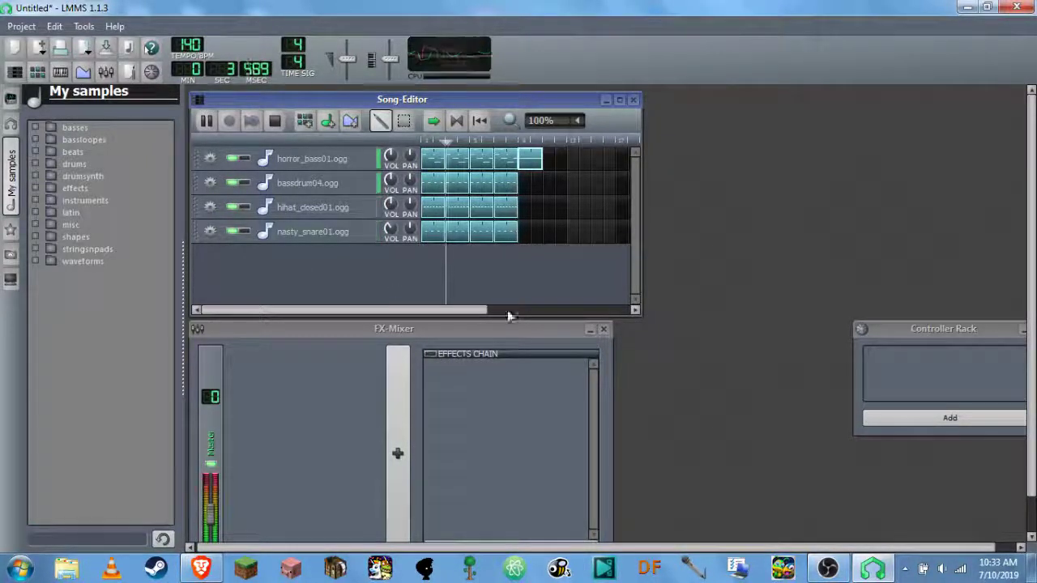
click(941, 568)
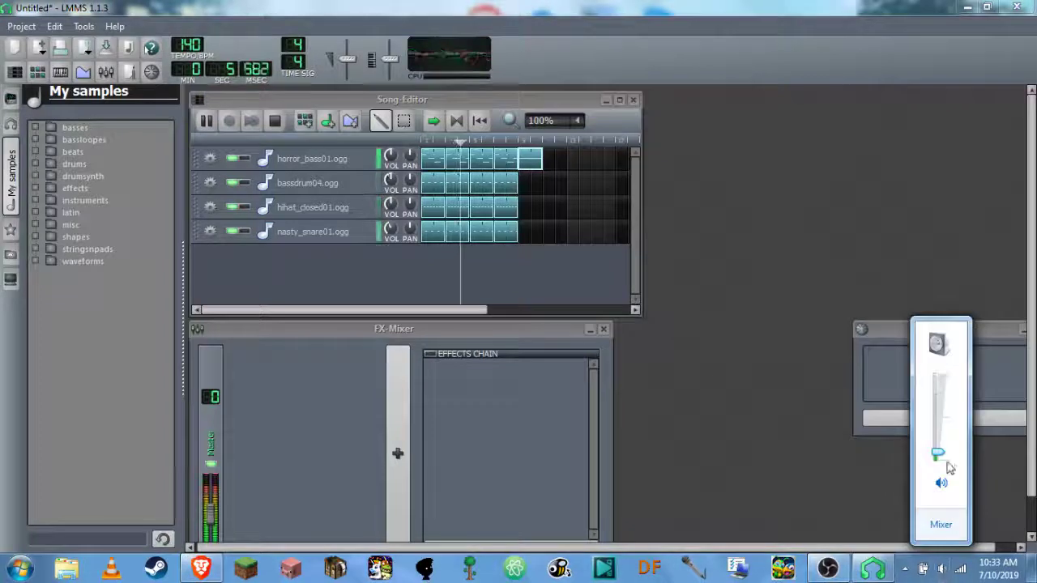
drag(937, 454, 939, 440)
click(838, 446)
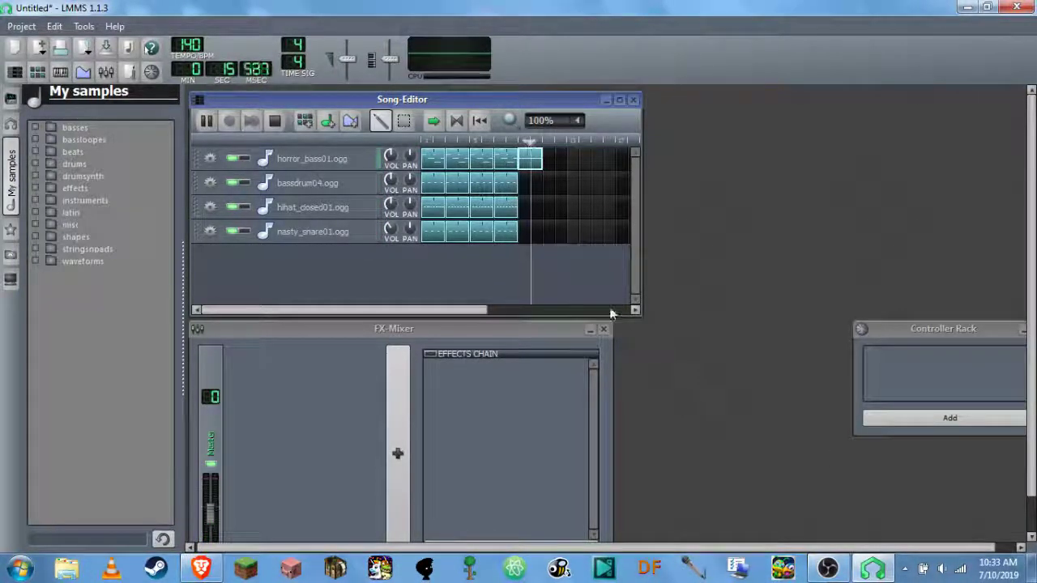
click(274, 121)
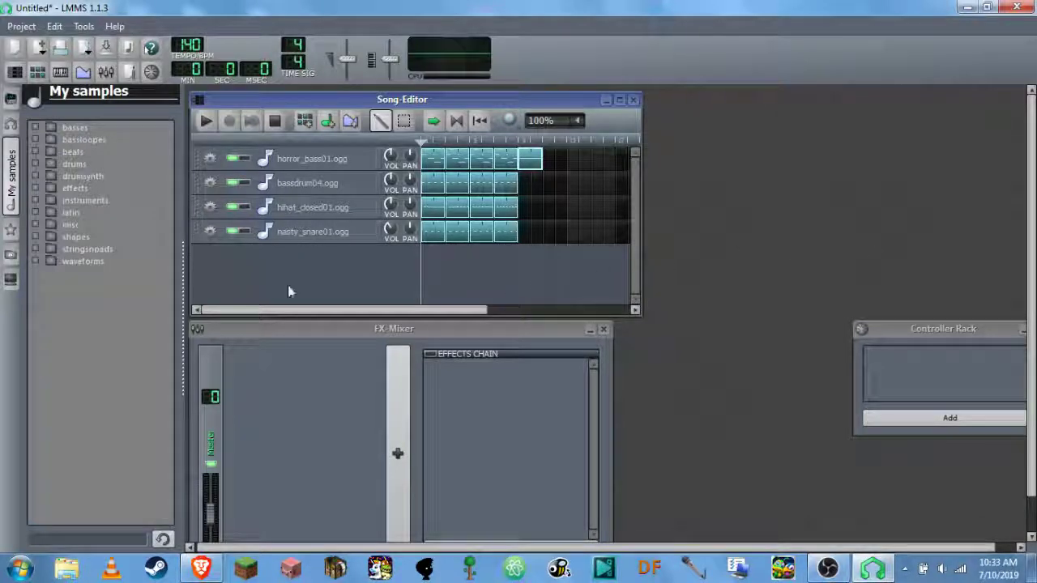
Save the project in the projects folder, naming it with the composer's first name in possessive form followed by "Demo Song".
click(24, 27)
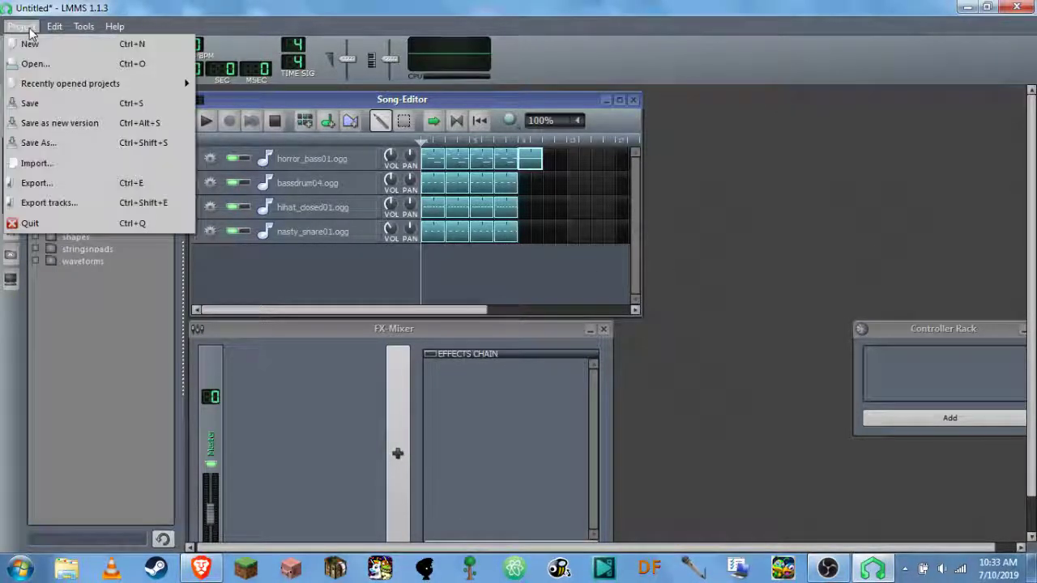
click(35, 103)
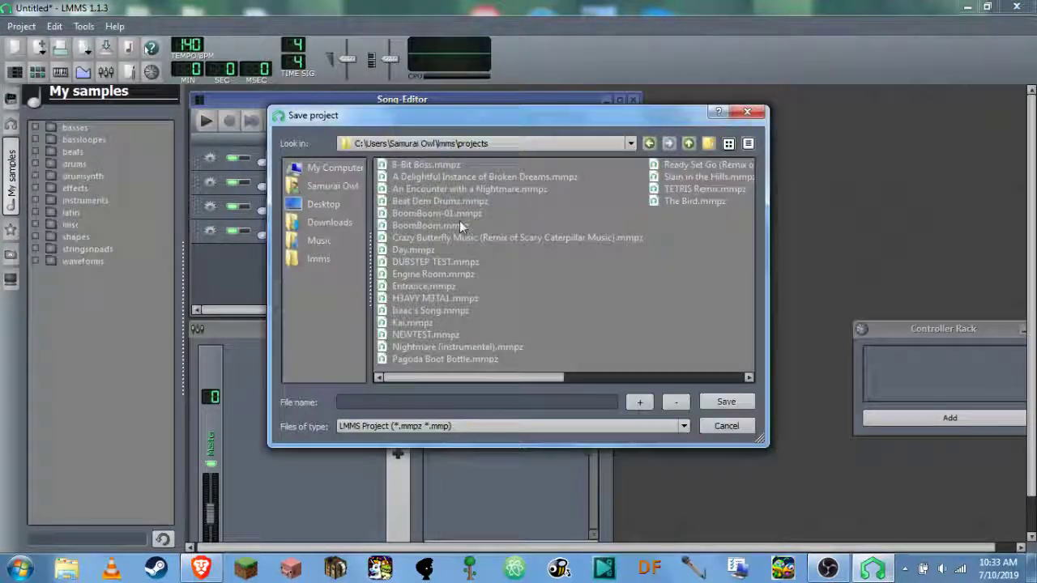
click(530, 402)
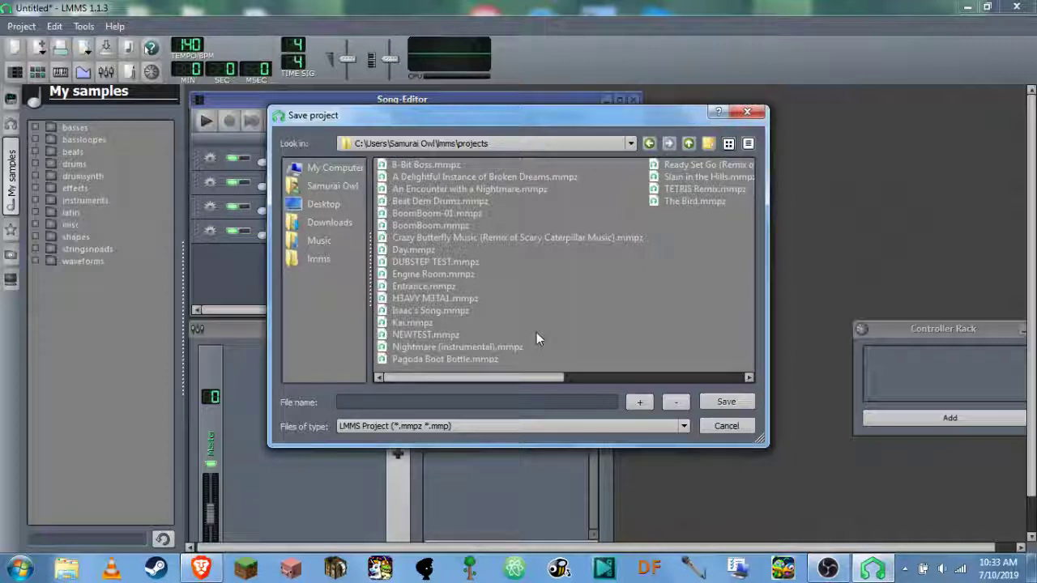
text(Isaac's)
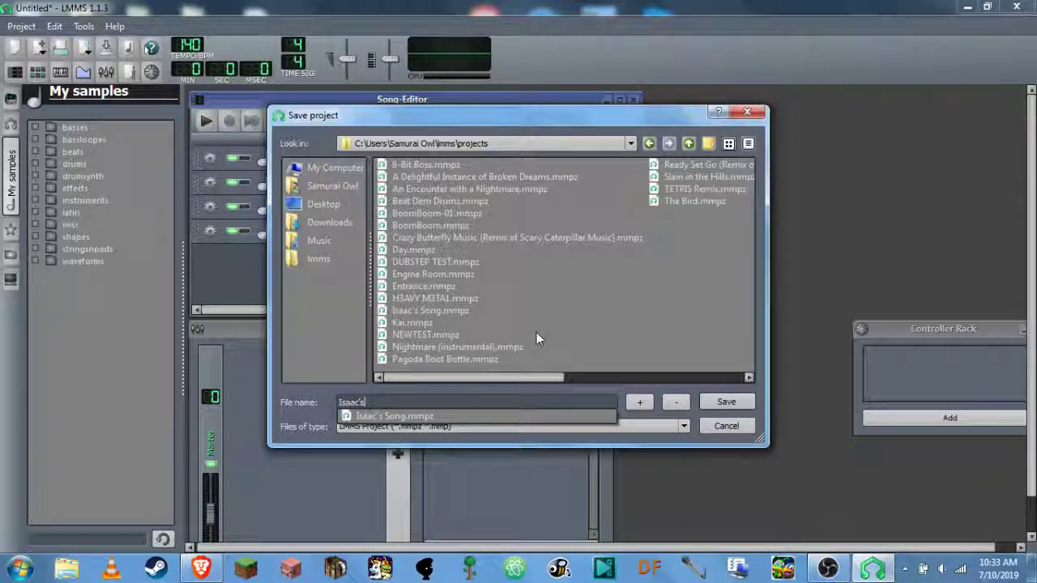
text( Demo)
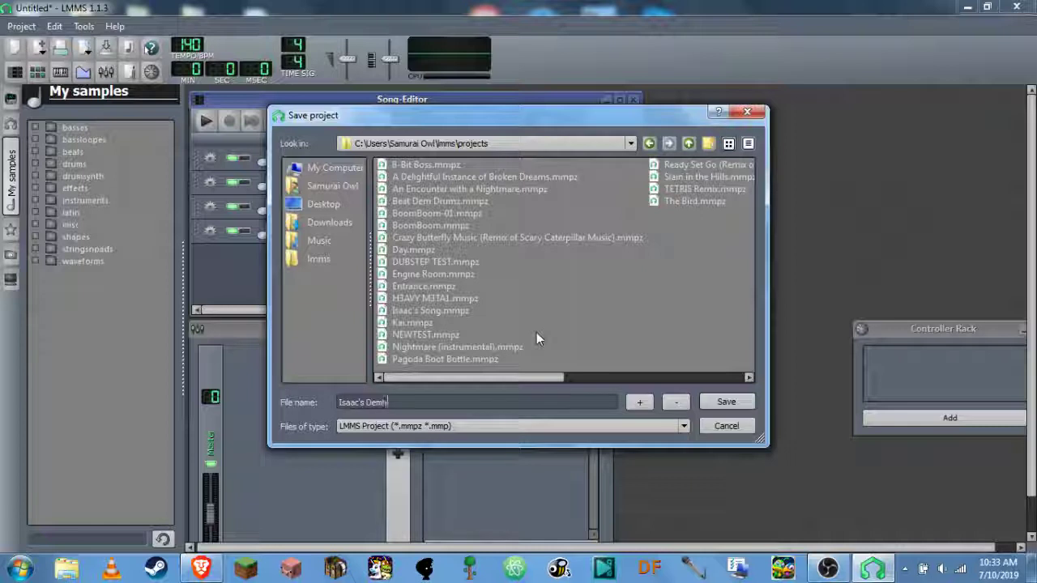
text(o Song)
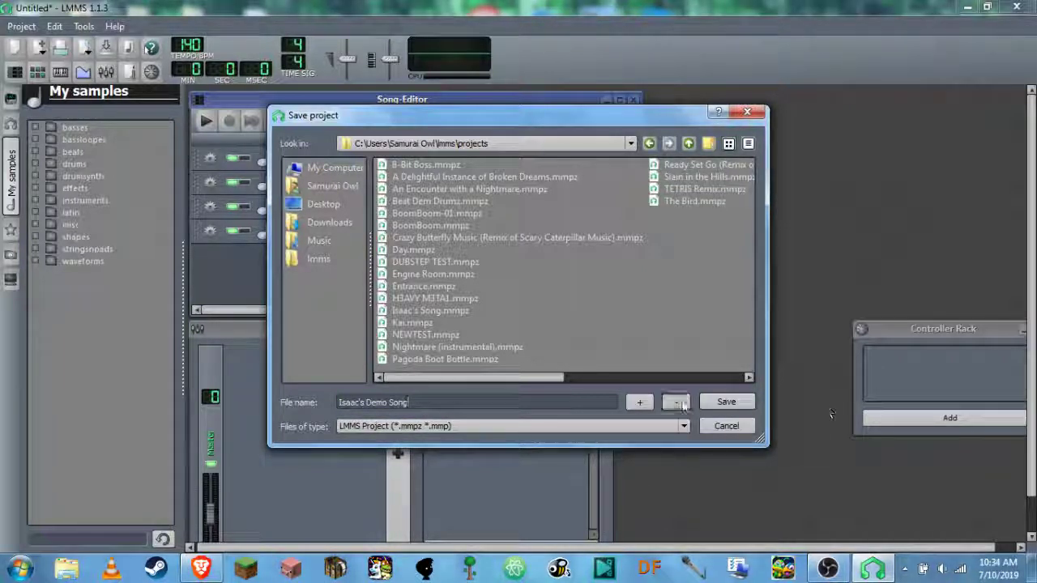
click(716, 403)
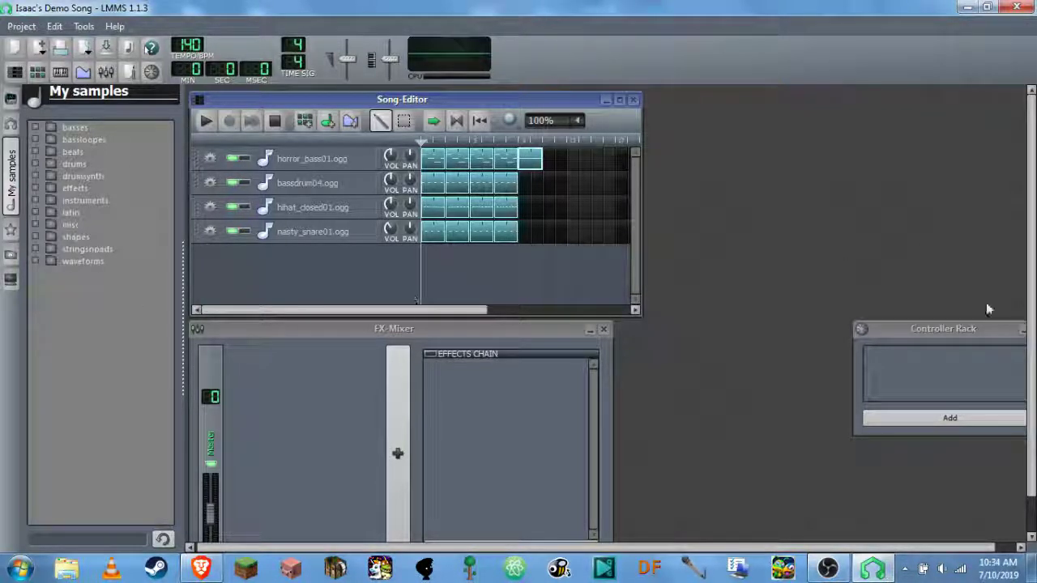
Switch to the Brave browser and look over the lmms.io home page, from its address down to the feature lists.
mouse_move(196, 573)
click(199, 569)
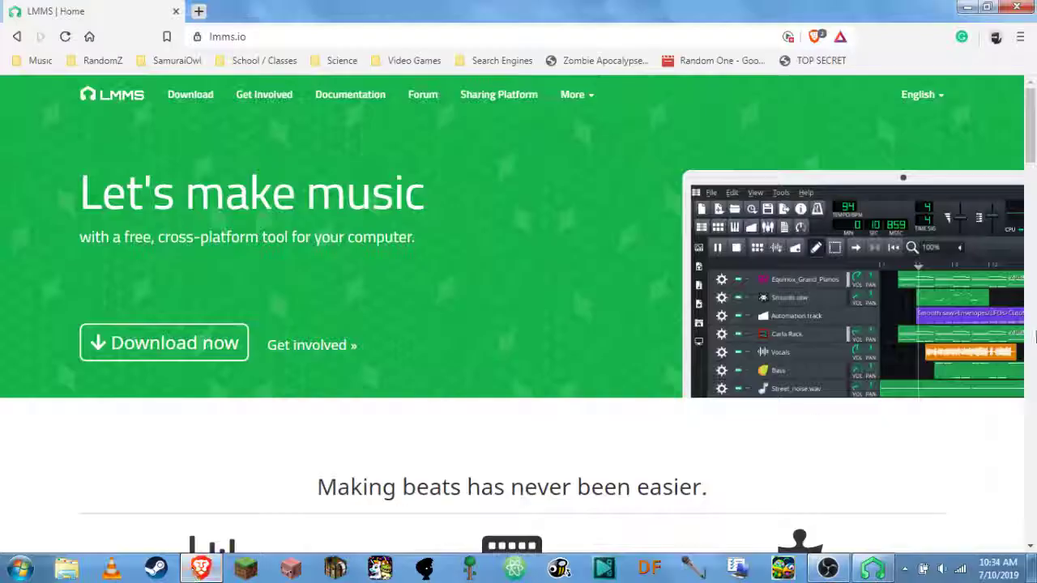
click(261, 37)
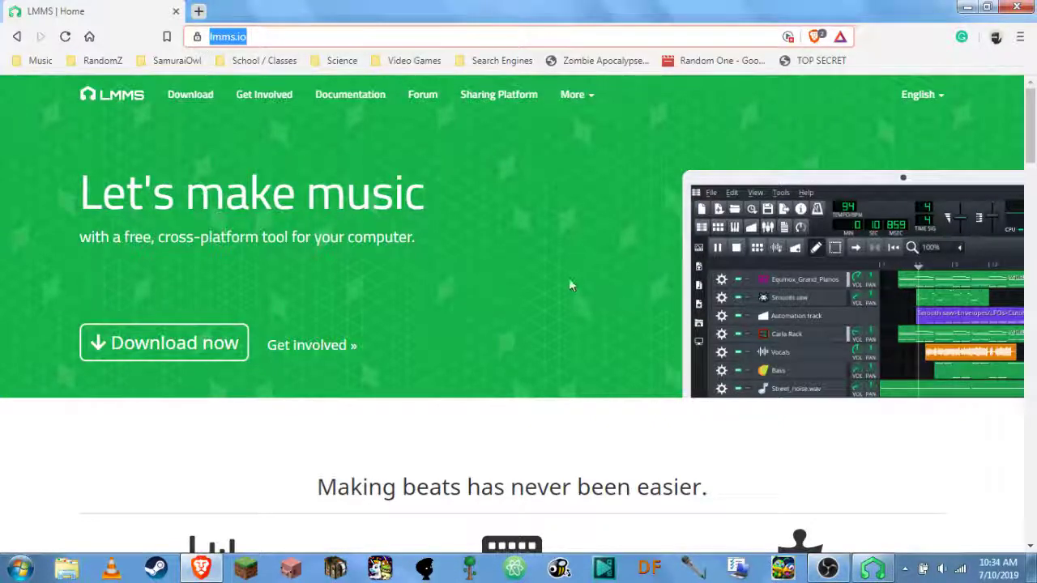
click(620, 320)
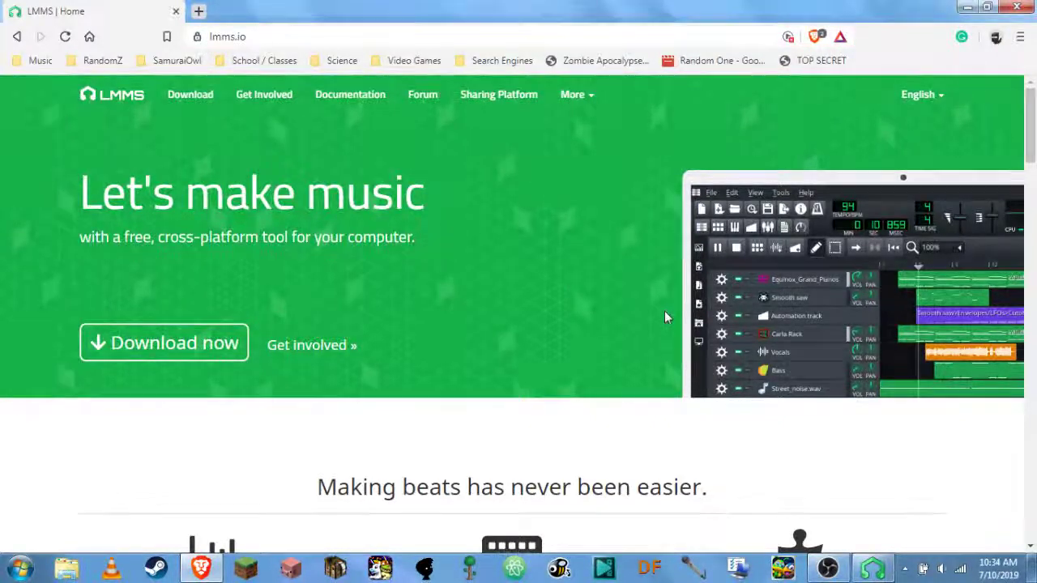
scroll(664, 310, down, 9)
scroll(618, 385, down, 14)
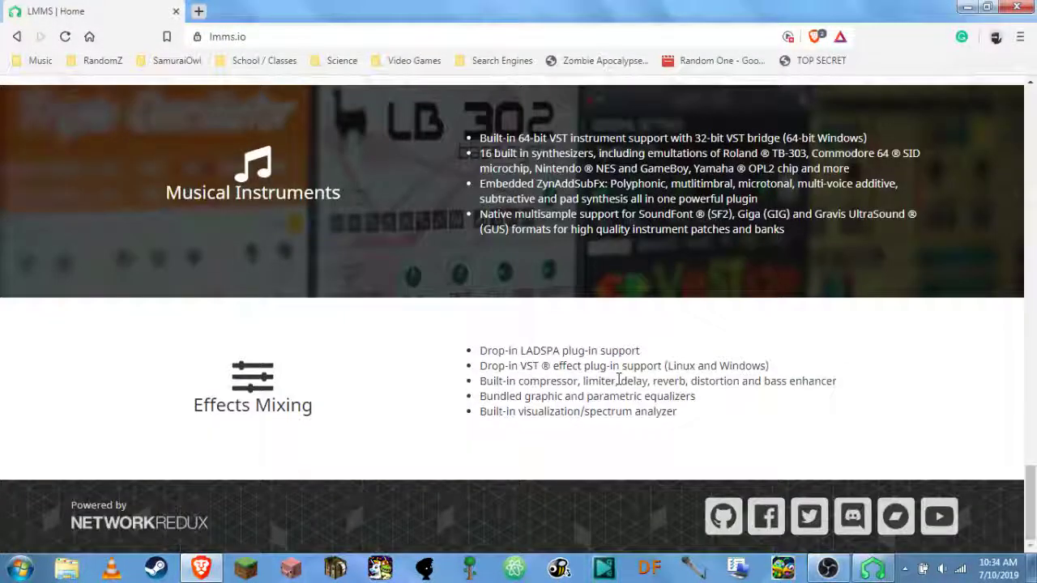
scroll(619, 382, up, 20)
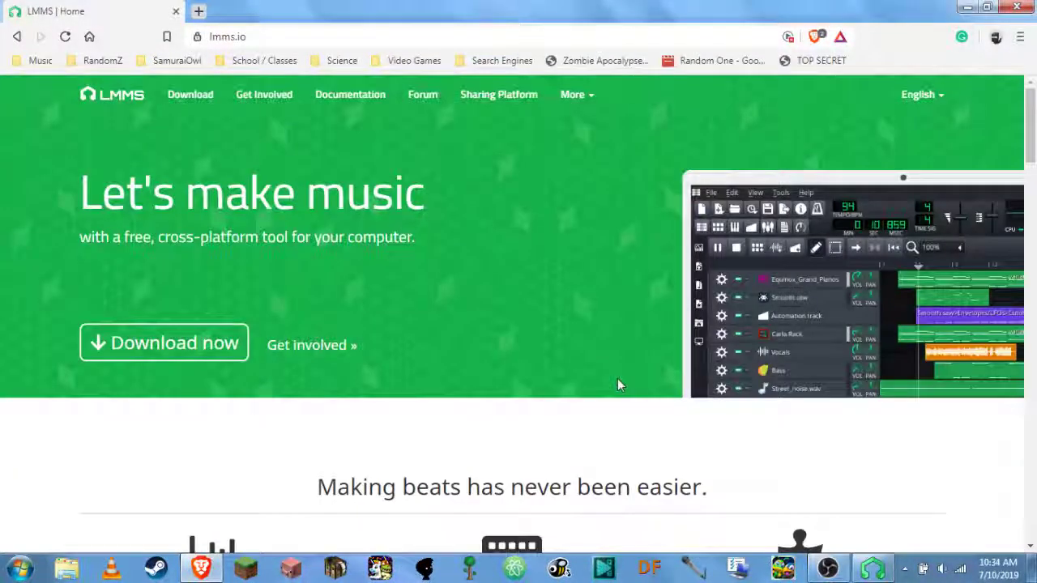